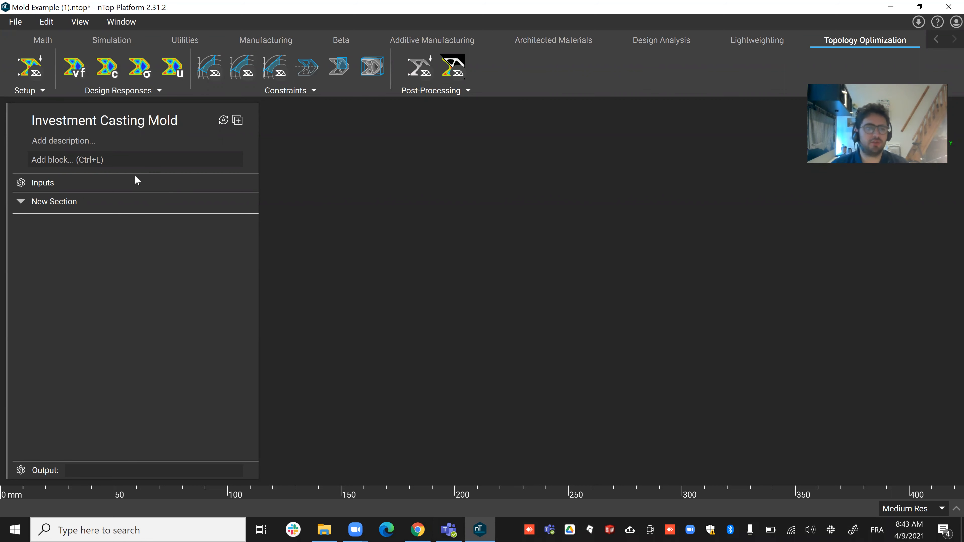
Import the impeller1.x_t part into the Investment Casting Mold notebook
{"action": "left_click", "coordinate": [22, 23]}
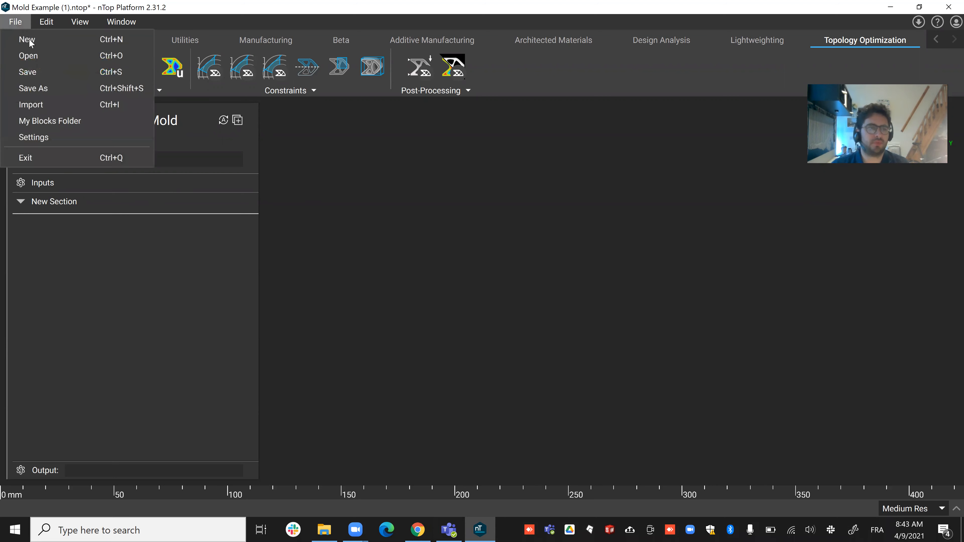
{"action": "left_click", "coordinate": [67, 103]}
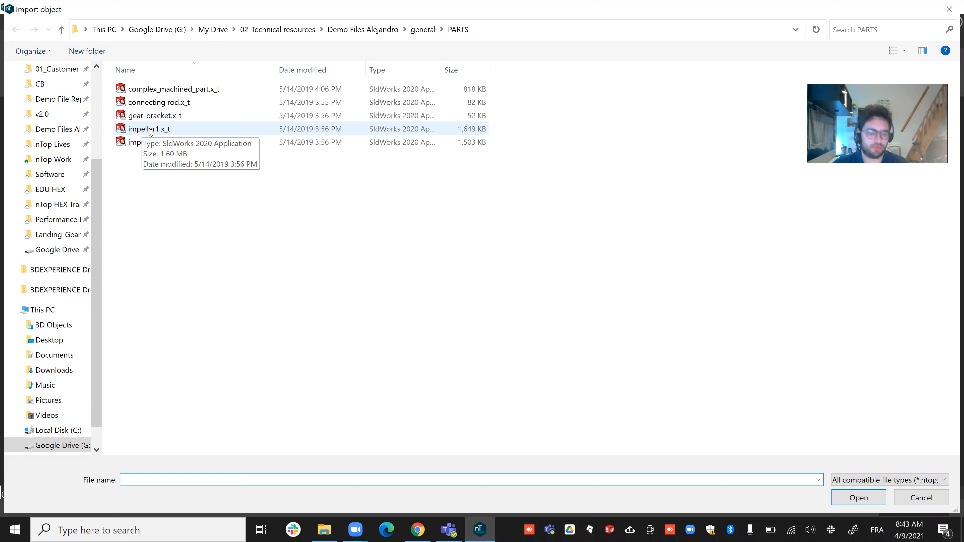
{"action": "left_click", "coordinate": [150, 129]}
{"action": "left_click", "coordinate": [150, 129]}
{"action": "left_click", "coordinate": [151, 130]}
{"action": "left_click", "coordinate": [171, 171]}
{"action": "left_click", "coordinate": [169, 131]}
{"action": "double_click", "coordinate": [170, 135]}
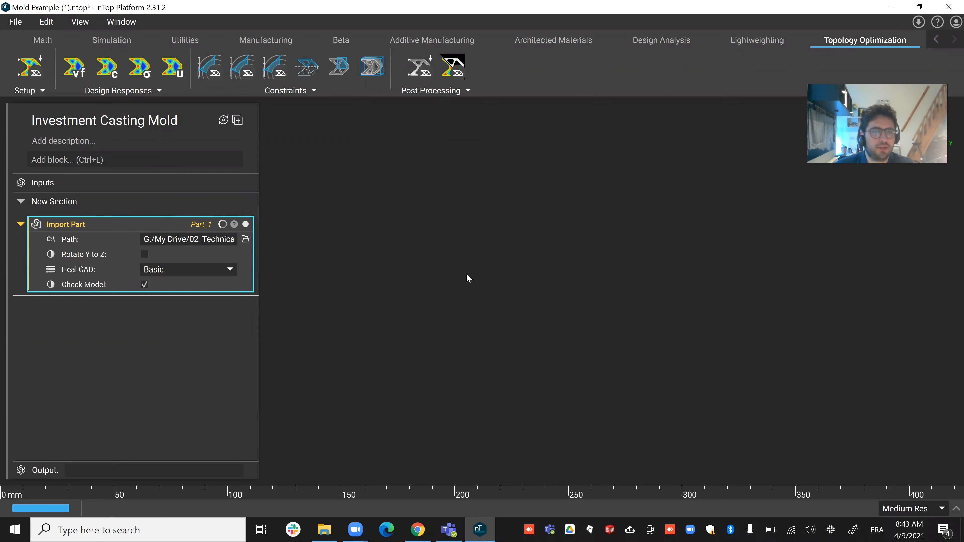
{"action": "right_click_drag", "start_coordinate": [533, 290], "coordinate": [519, 310]}
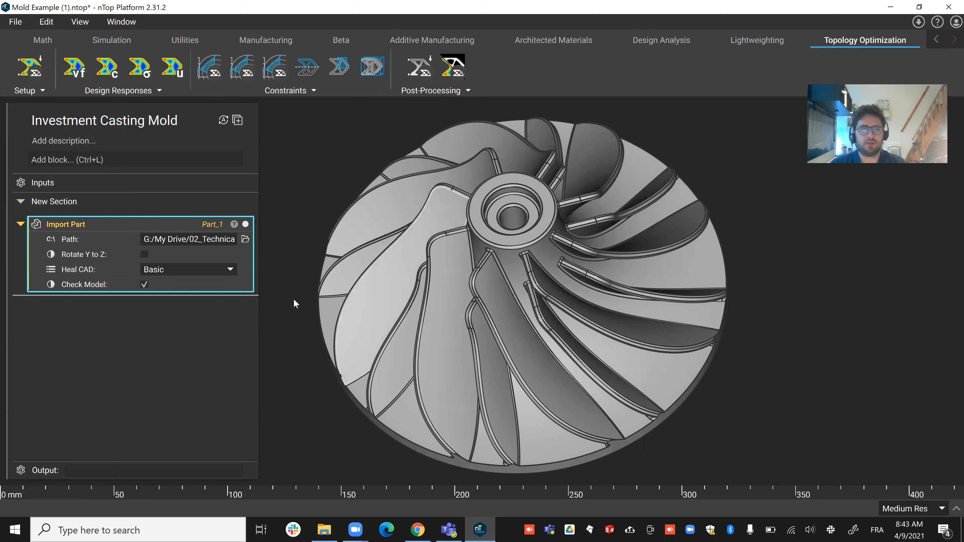
Add an Implicit Body from CAD Body block and create a CAD body variable from the imported impeller
{"action": "left_click", "coordinate": [123, 160]}
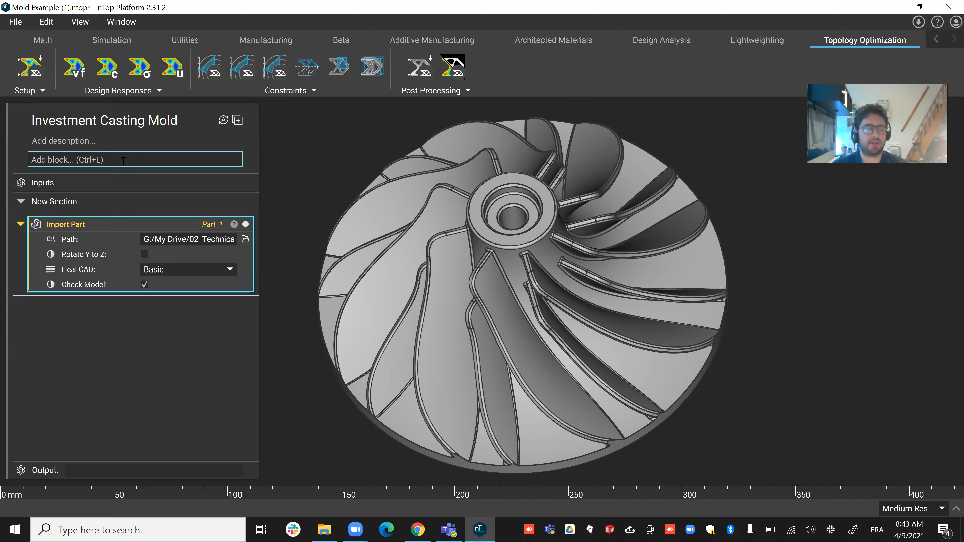
{"action": "left_click", "coordinate": [123, 160]}
{"action": "type", "text": "impl"}
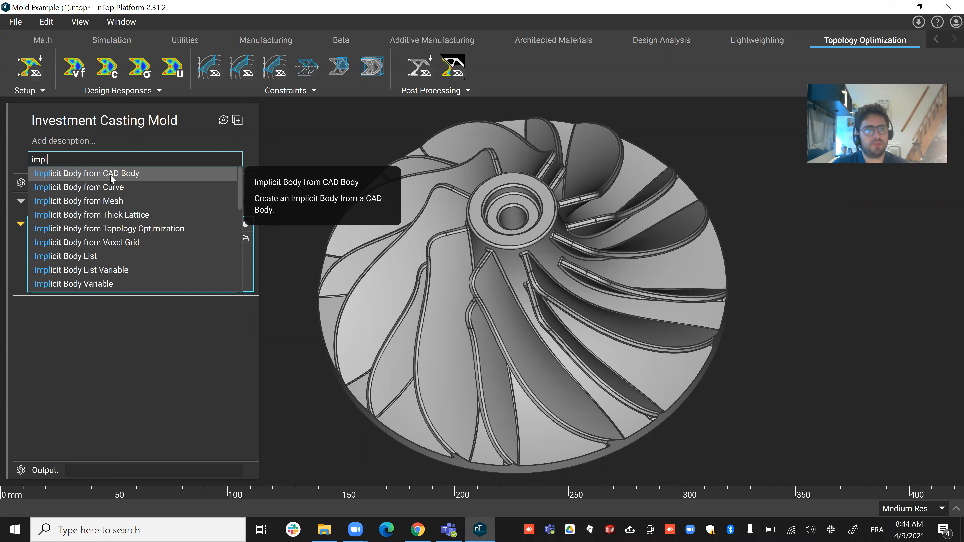
{"action": "left_click", "coordinate": [110, 175]}
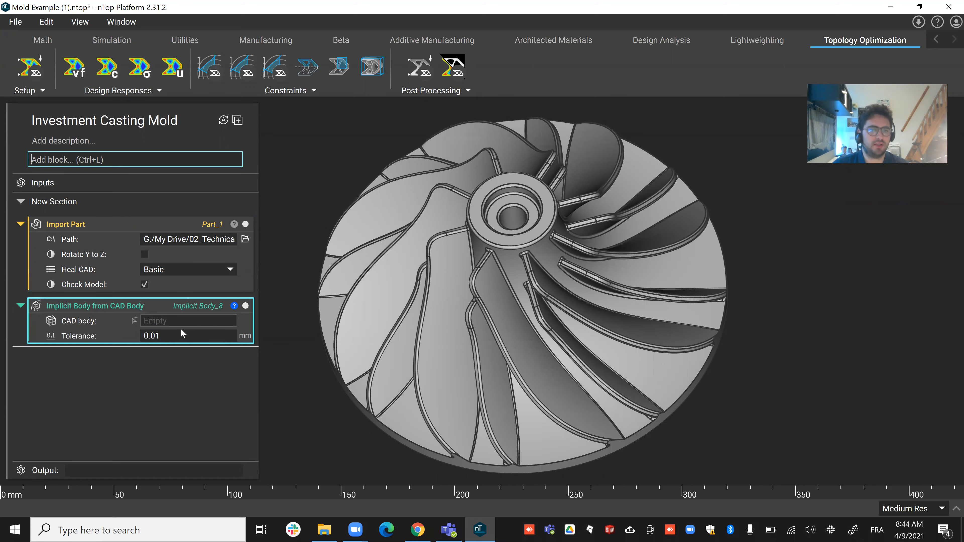
{"action": "left_click_drag", "start_coordinate": [85, 226], "coordinate": [413, 255]}
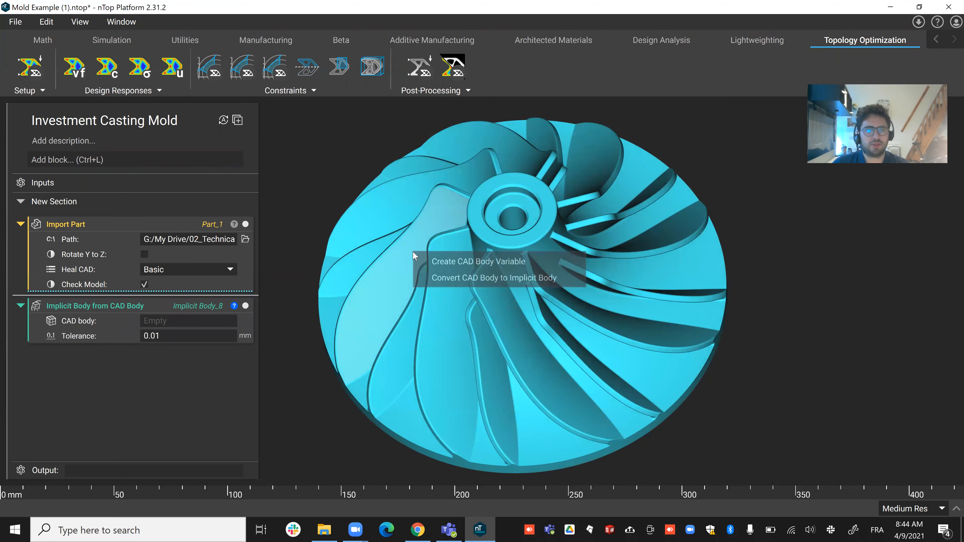
{"action": "left_click", "coordinate": [432, 262]}
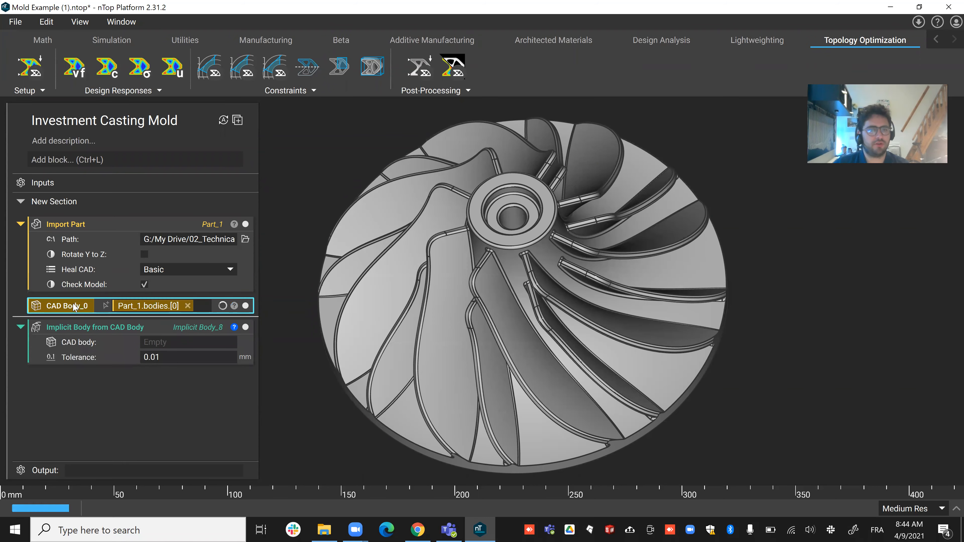
{"action": "left_click_drag", "start_coordinate": [63, 308], "coordinate": [462, 288]}
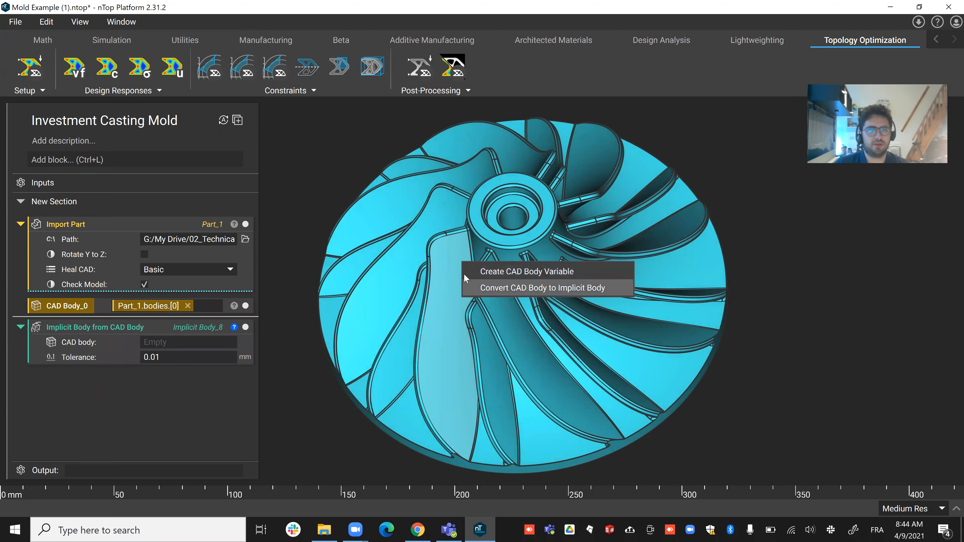
{"action": "left_click", "coordinate": [399, 241]}
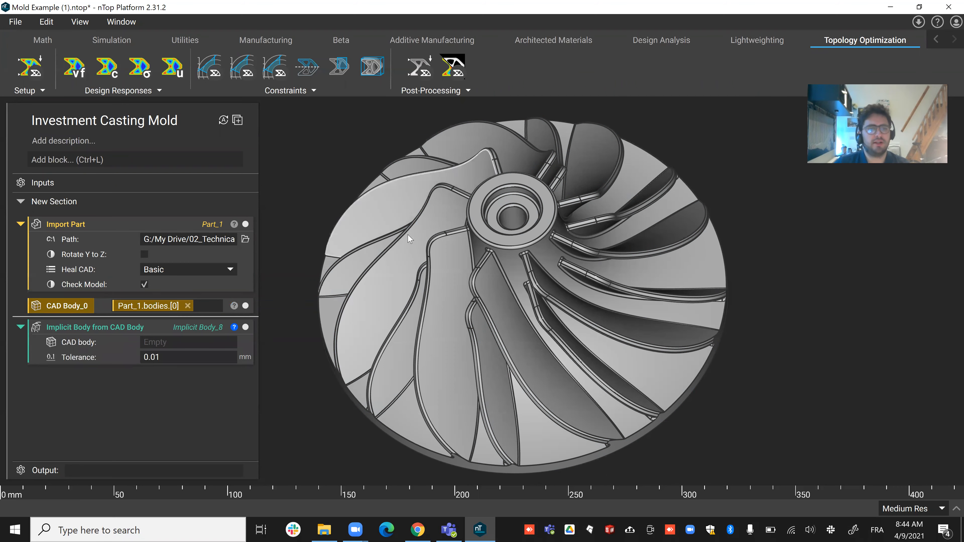
{"action": "left_click", "coordinate": [154, 225]}
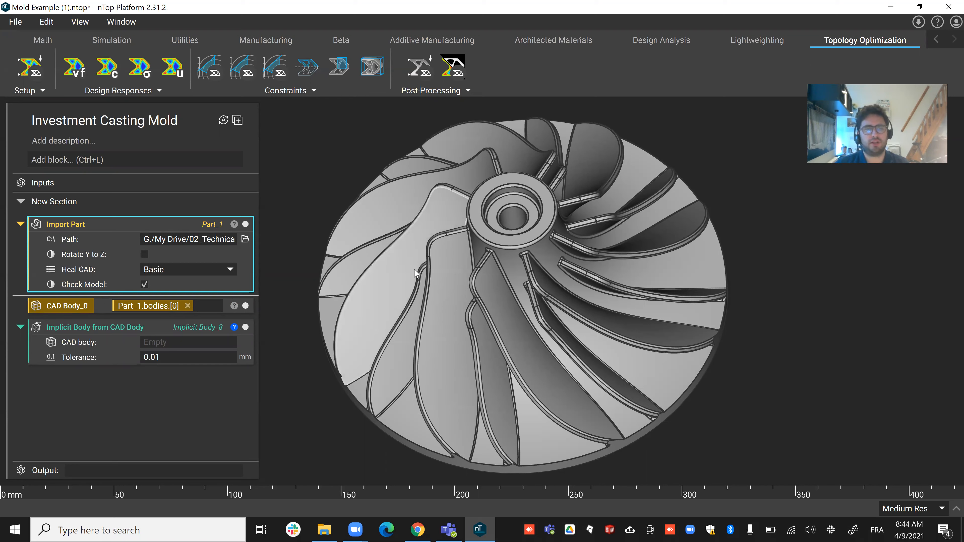
{"action": "right_click", "coordinate": [455, 282]}
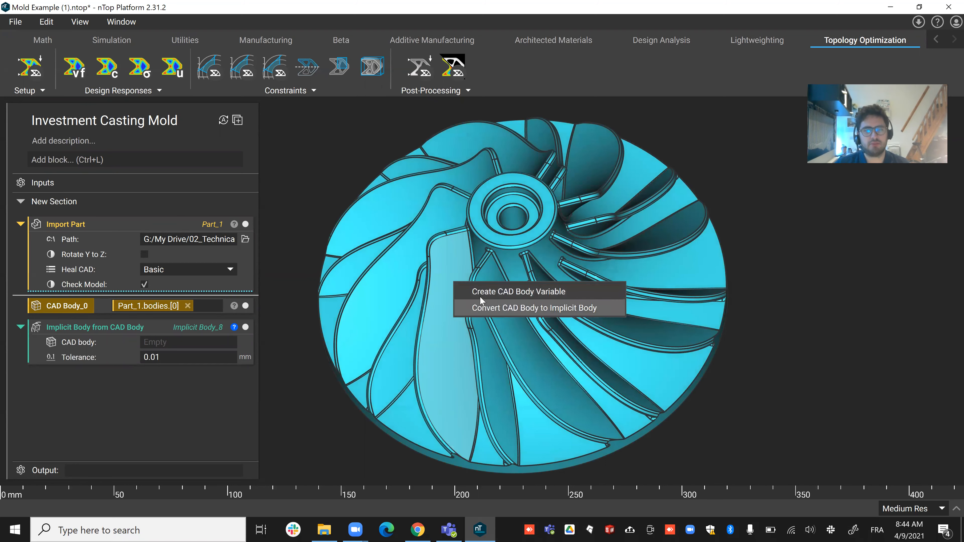
{"action": "left_click", "coordinate": [294, 231]}
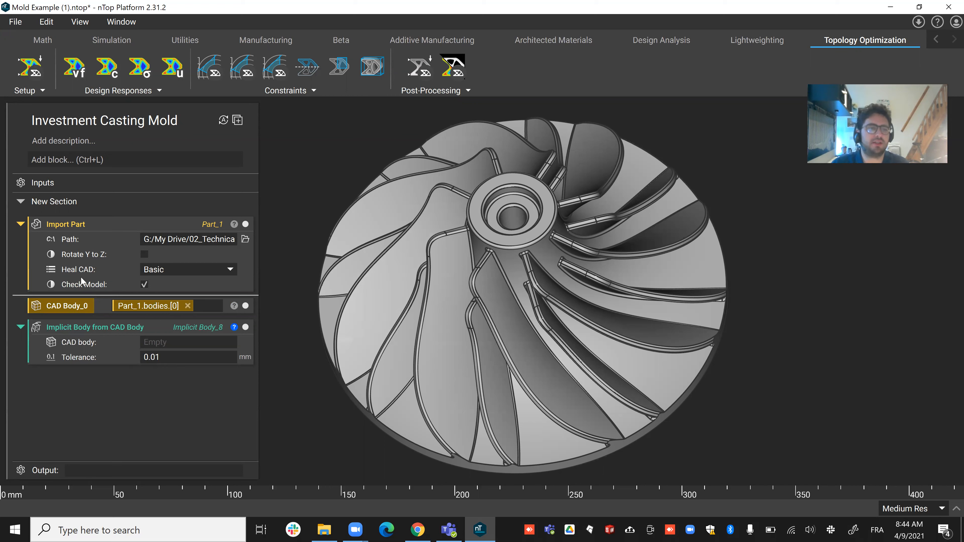
Use the CAD body variable as the implicit conversion's CAD body and rename the variable Impeller CAD
{"action": "left_click_drag", "start_coordinate": [77, 306], "coordinate": [195, 339]}
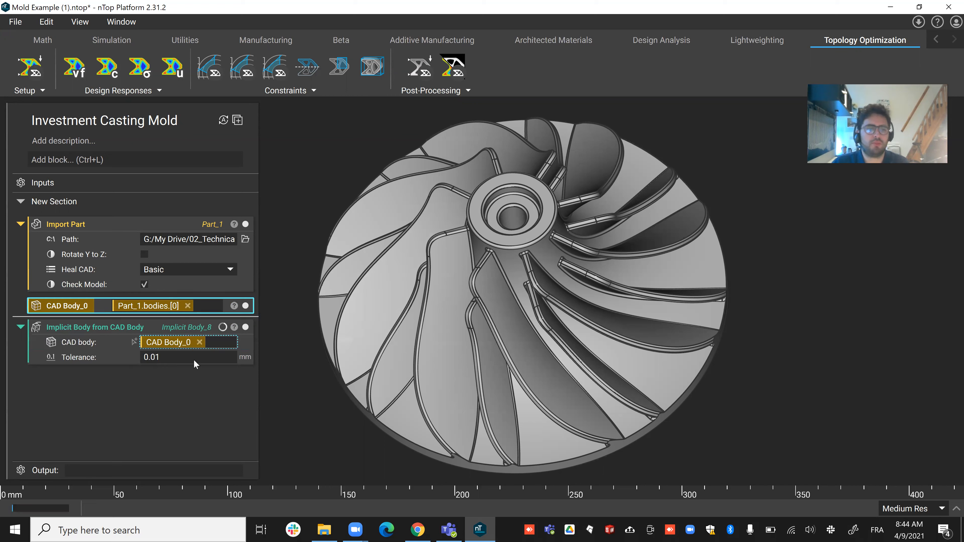
{"action": "double_click", "coordinate": [71, 307]}
{"action": "type", "text": "Impeller CAD"}
{"action": "key", "text": "Return"}
Turn the Implicit Body from CAD Body block into a variable named Impeller Implicit
{"action": "left_click", "coordinate": [148, 327]}
{"action": "right_click", "coordinate": [147, 327]}
{"action": "left_click", "coordinate": [187, 320]}
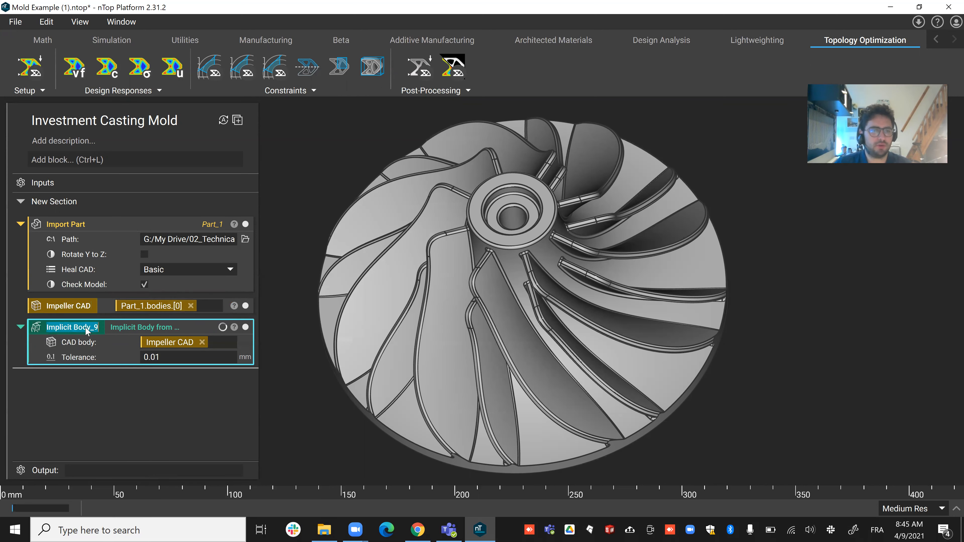
{"action": "key", "text": "BackSpace"}
{"action": "type", "text": "Impeller Implicit"}
{"action": "key", "text": "Return"}
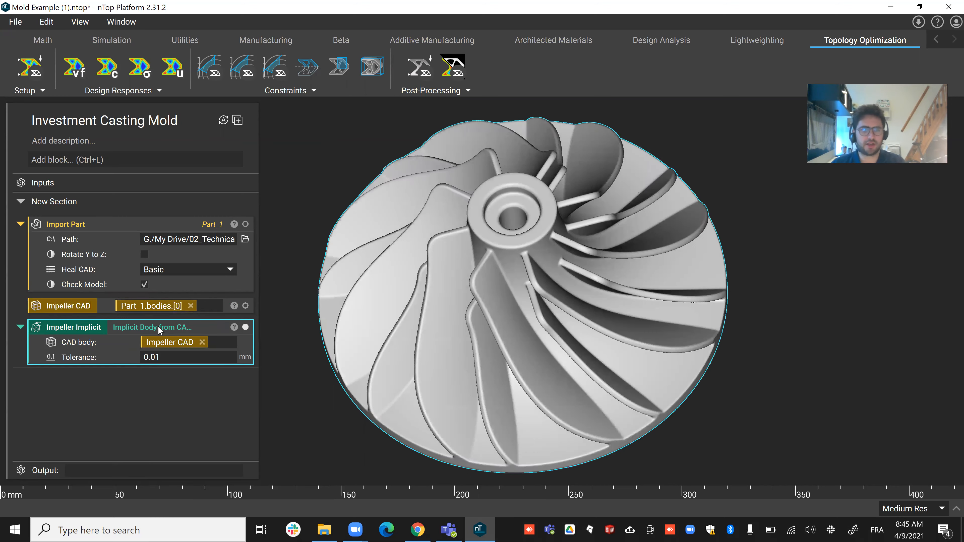
Compare the Impeller Implicit body with the original Impeller CAD body by showing each in the model view
{"action": "middle_click_drag", "start_coordinate": [404, 354], "coordinate": [411, 290]}
{"action": "double_click", "coordinate": [164, 351]}
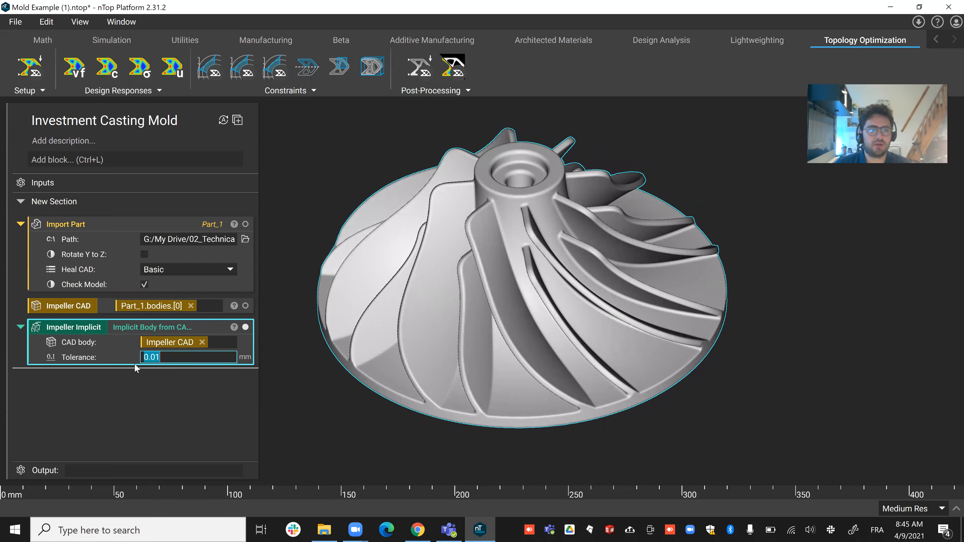
{"action": "left_click", "coordinate": [76, 303]}
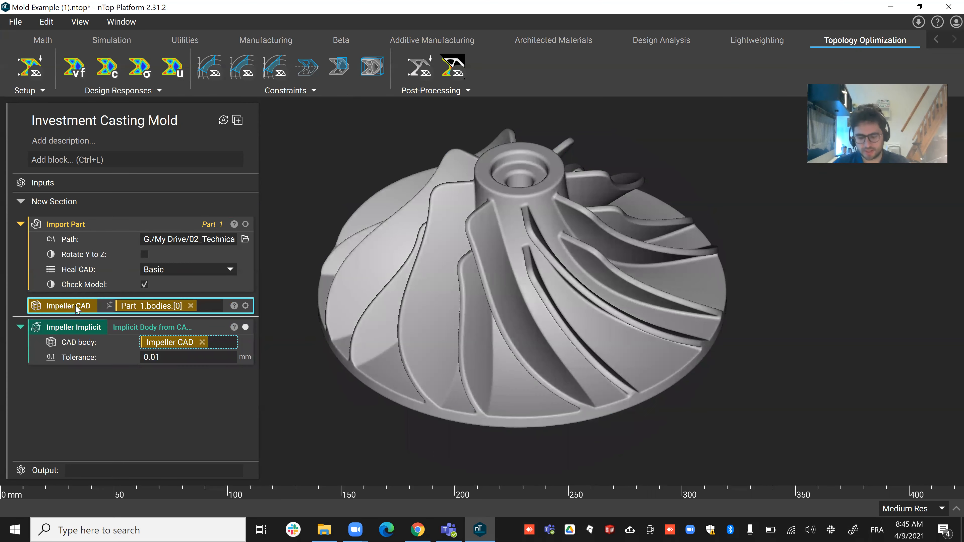
{"action": "left_click", "coordinate": [92, 330]}
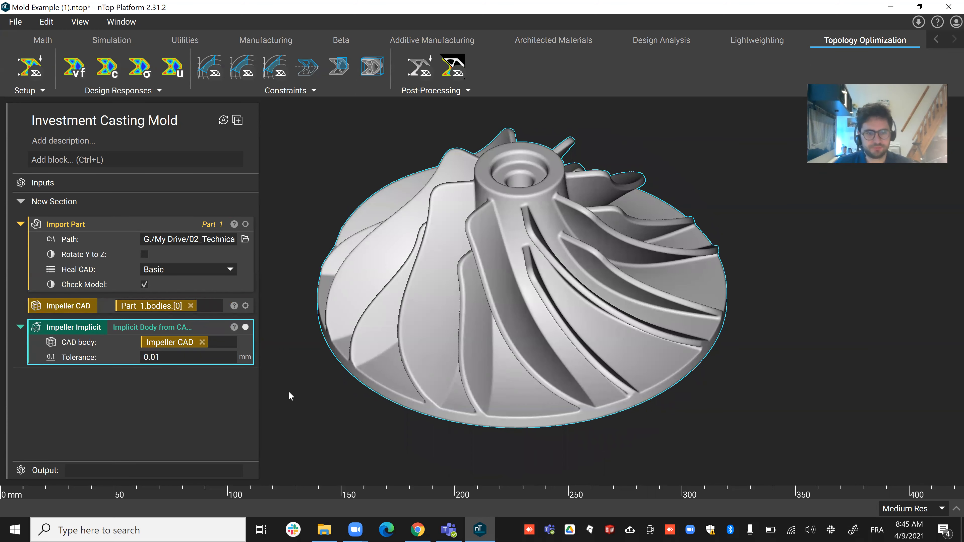
{"action": "left_click", "coordinate": [246, 306]}
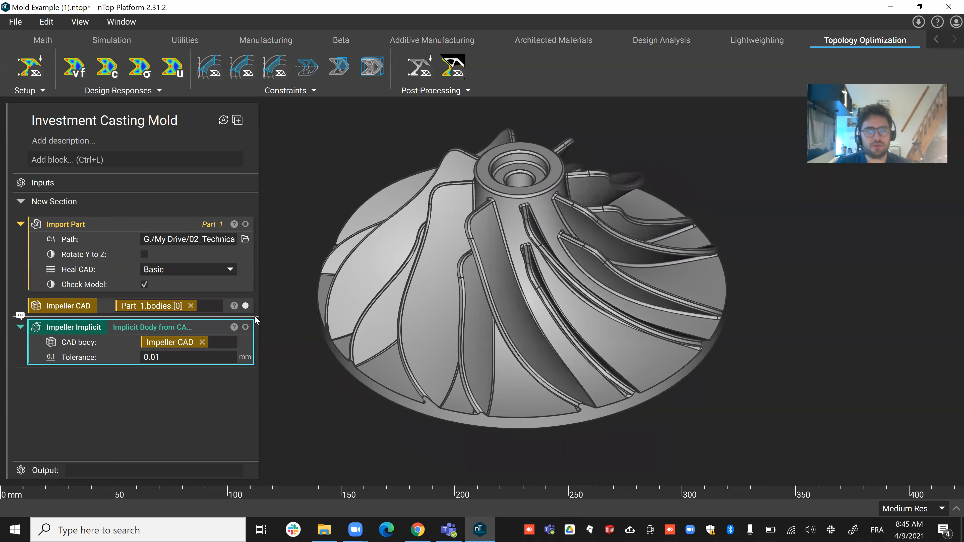
{"action": "scroll", "coordinate": [497, 243], "scroll_direction": "up", "scroll_amount": 2}
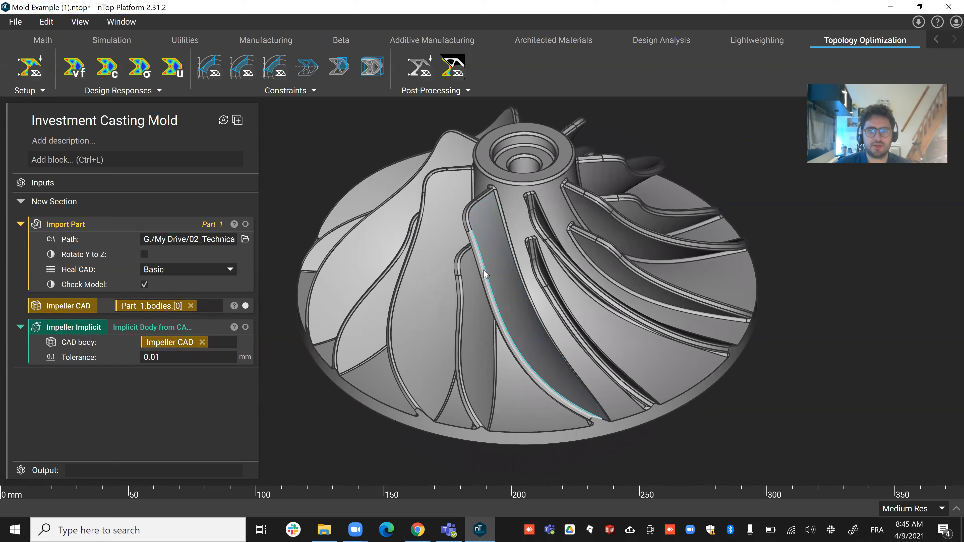
Examine the distance field of Impeller Implicit in the Field Viewer with the solid body hidden and a contour interval of 2
{"action": "left_click", "coordinate": [246, 305]}
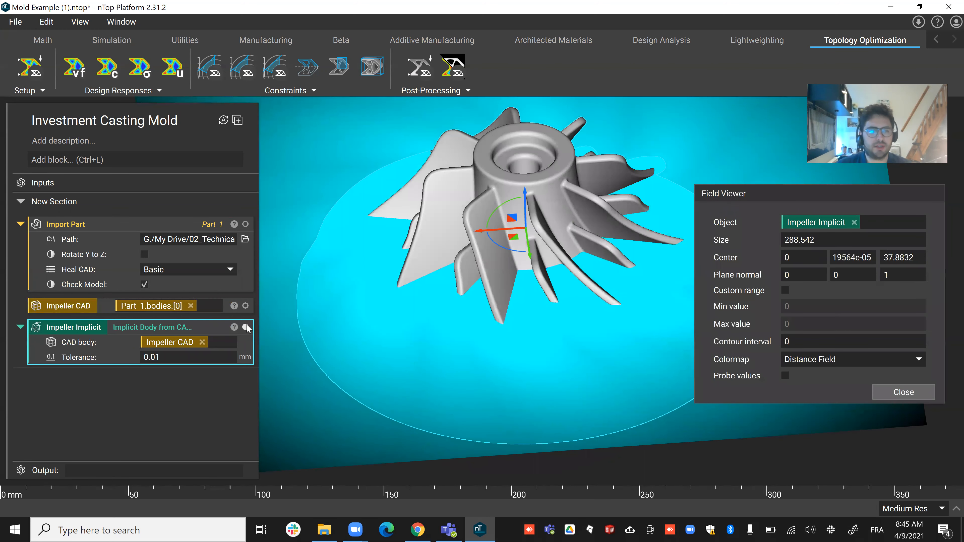
{"action": "left_click", "coordinate": [246, 327]}
{"action": "right_click_drag", "start_coordinate": [541, 268], "coordinate": [552, 309]}
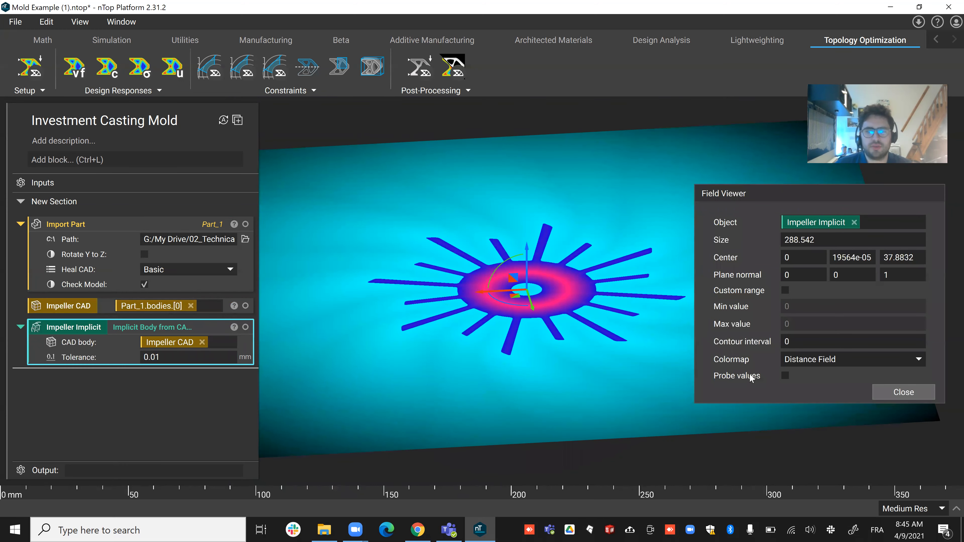
{"action": "left_click", "coordinate": [797, 341]}
{"action": "type", "text": "2"}
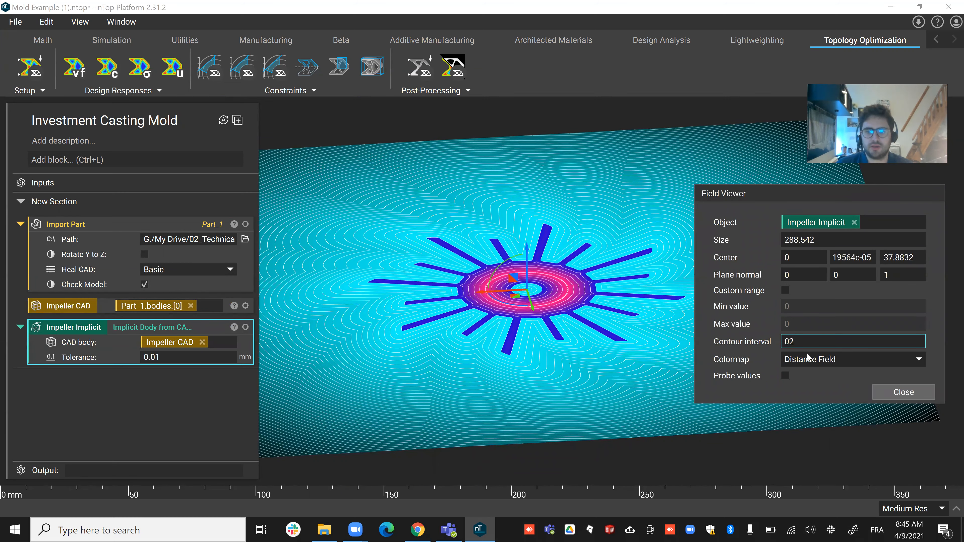
{"action": "scroll", "coordinate": [525, 279], "scroll_direction": "up", "scroll_amount": 6}
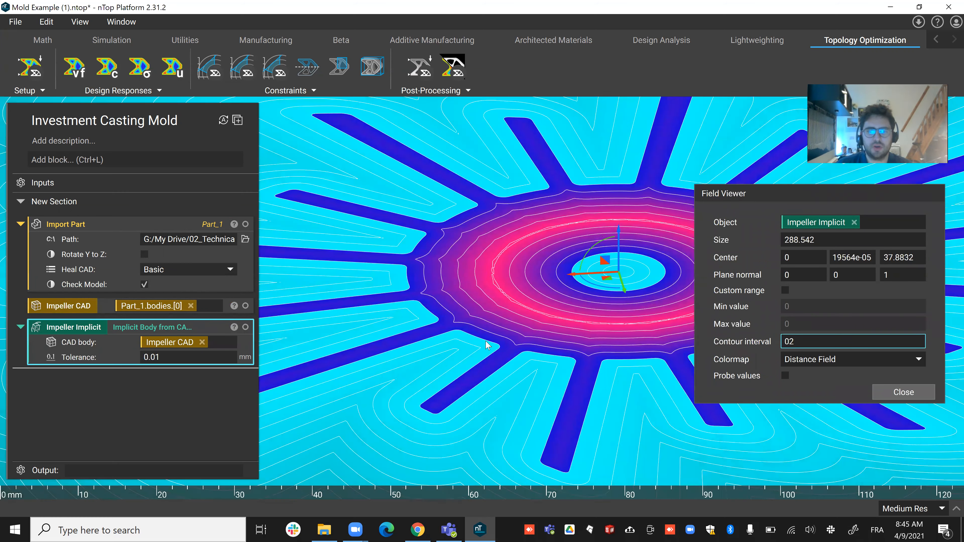
{"action": "scroll", "coordinate": [536, 228], "scroll_direction": "down", "scroll_amount": 3}
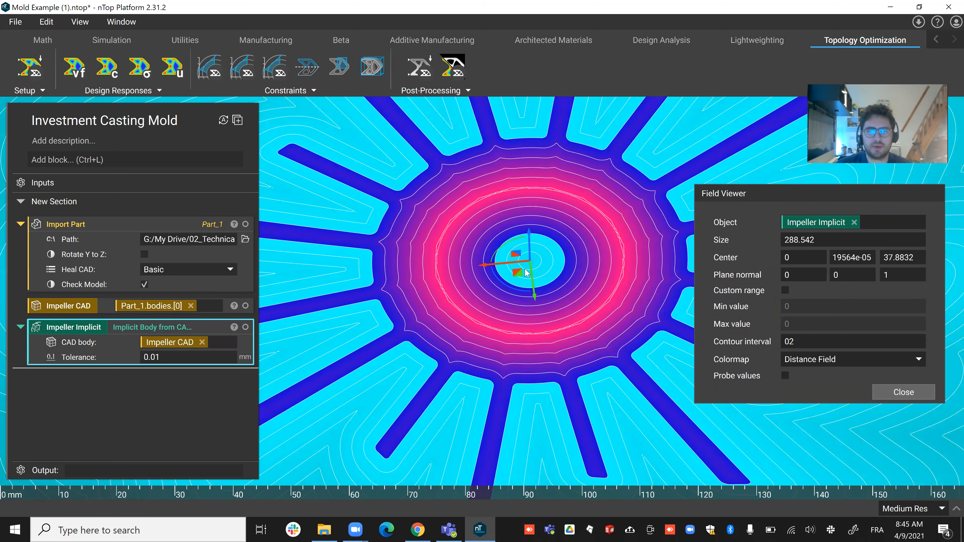
Lower the field plane to a centre height of about 30 mm, probe the field values, and close the Field Viewer
{"action": "left_click_drag", "start_coordinate": [534, 213], "coordinate": [535, 239]}
{"action": "scroll", "coordinate": [535, 243], "scroll_direction": "down", "scroll_amount": 5}
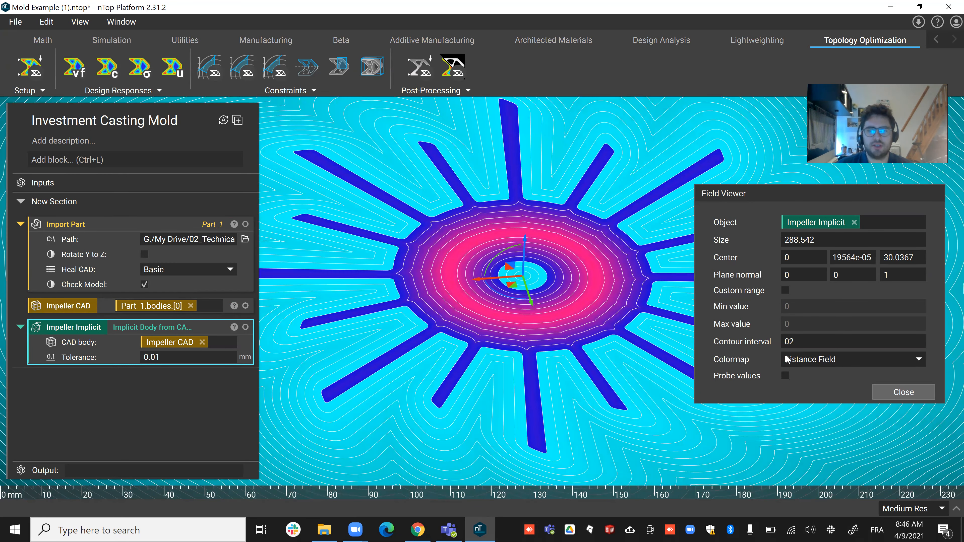
{"action": "left_click", "coordinate": [785, 377]}
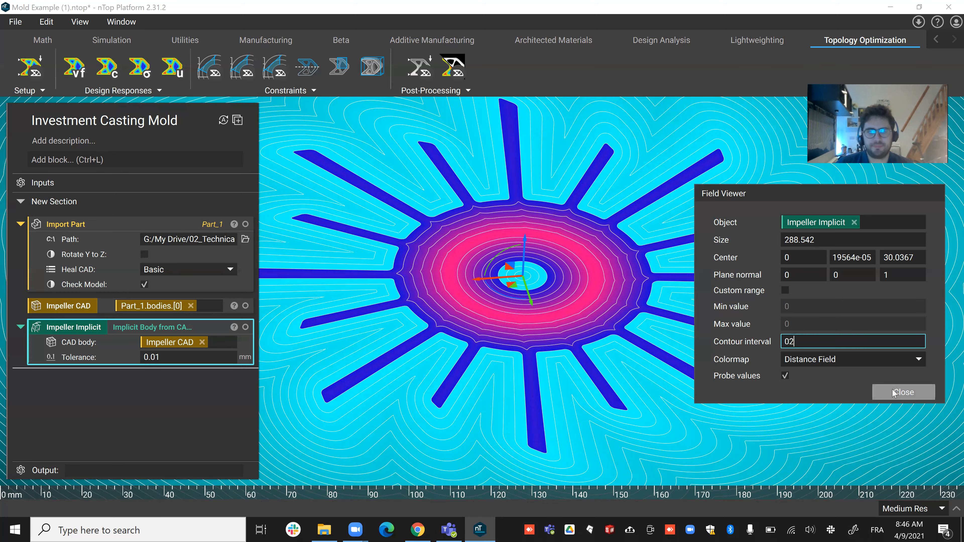
{"action": "left_click", "coordinate": [903, 392]}
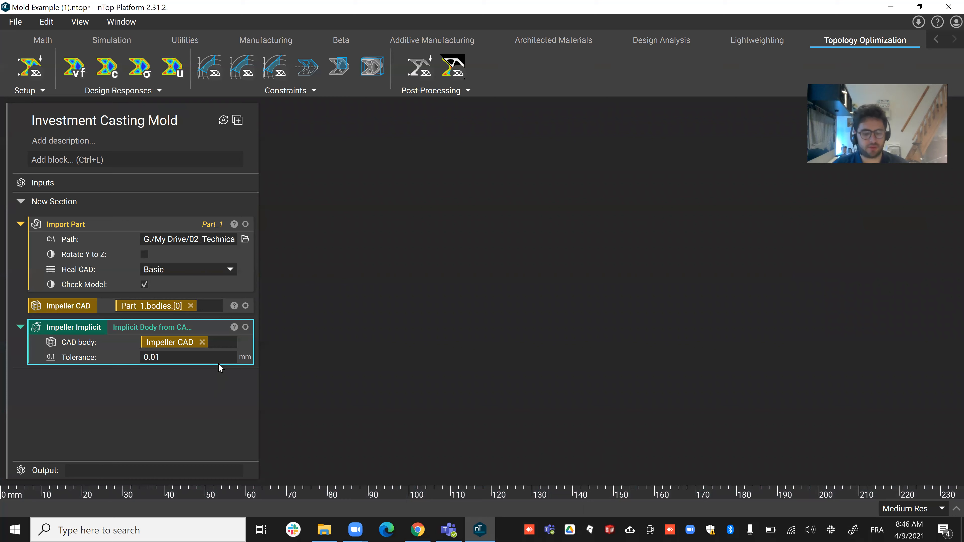
Add an Offset Body block and make it a variable named Offset Body
{"action": "left_click", "coordinate": [116, 153]}
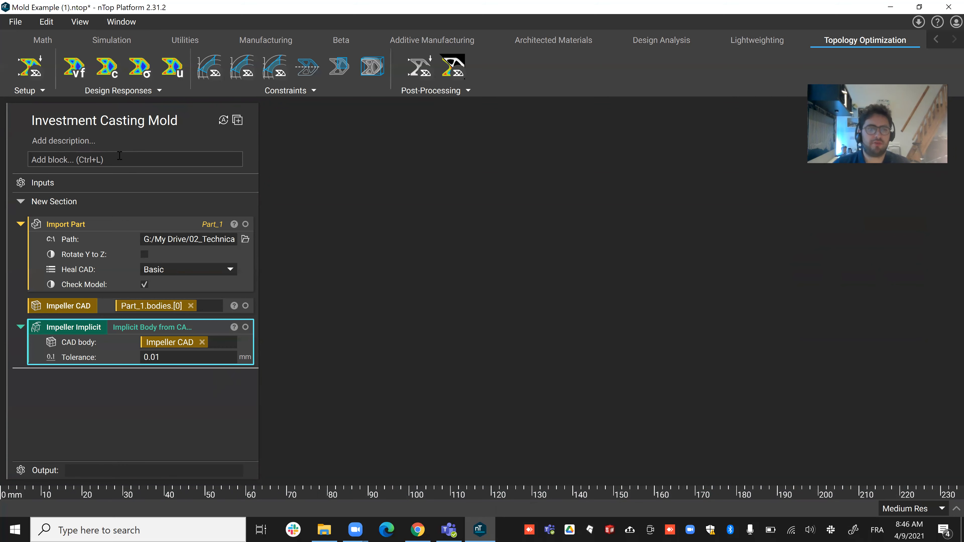
{"action": "type", "text": "off"}
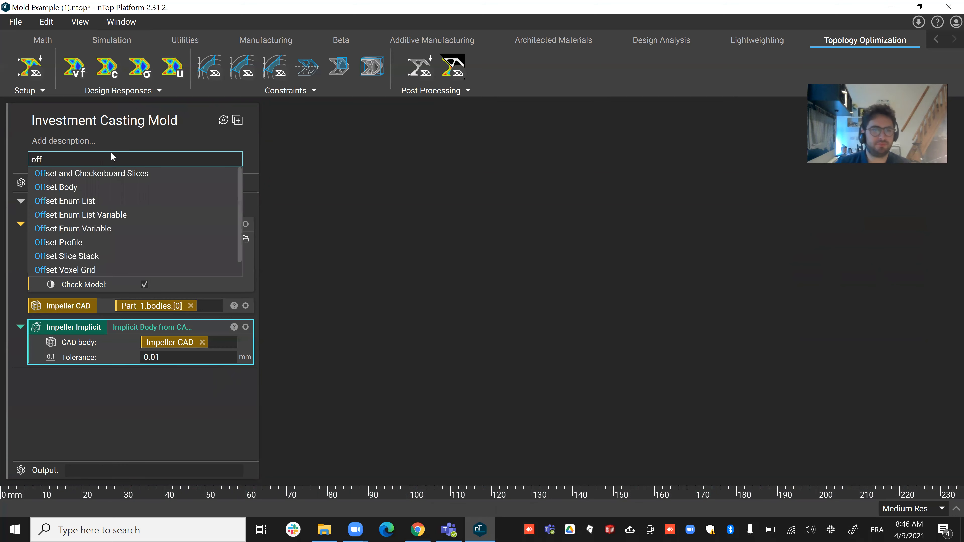
{"action": "left_click", "coordinate": [103, 186]}
{"action": "right_click", "coordinate": [96, 378]}
{"action": "left_click", "coordinate": [128, 333]}
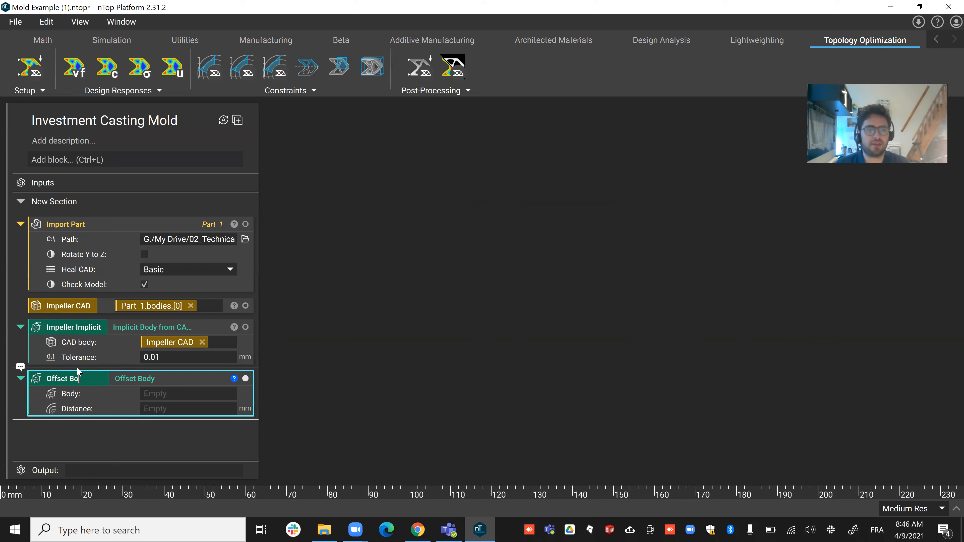
{"action": "left_click", "coordinate": [408, 319]}
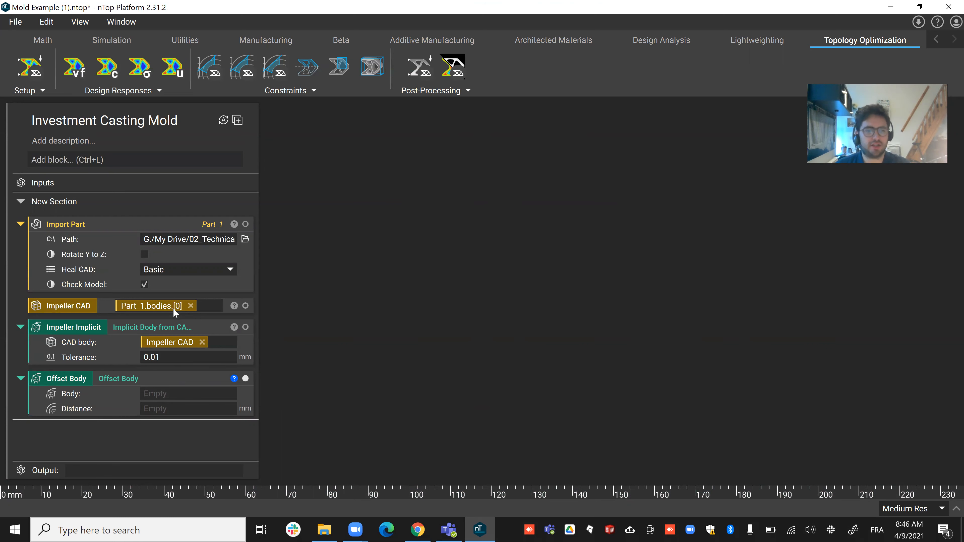
Use Impeller Implicit as the body of the Offset Body block and set the offset distance to 5 mm
{"action": "left_click_drag", "start_coordinate": [47, 329], "coordinate": [172, 393]}
{"action": "left_click", "coordinate": [166, 411]}
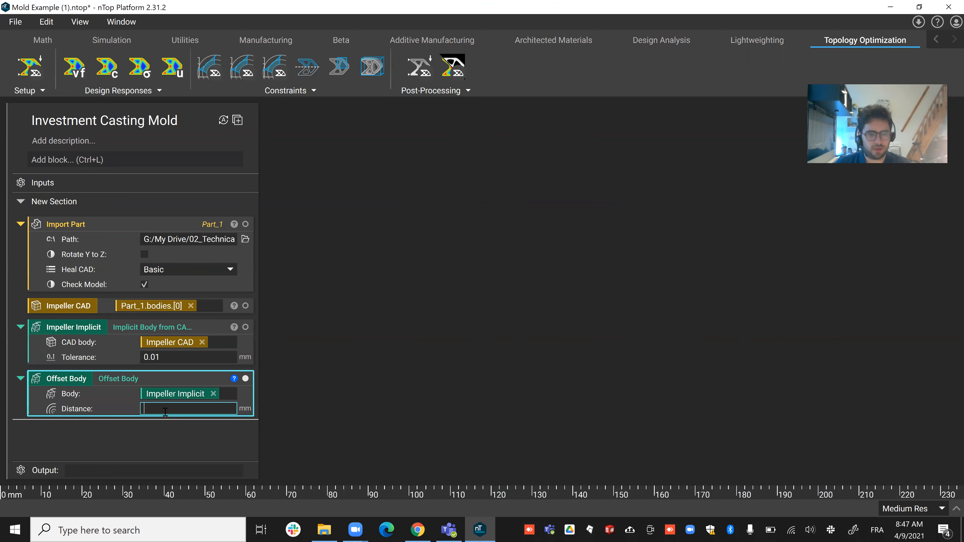
{"action": "type", "text": "5"}
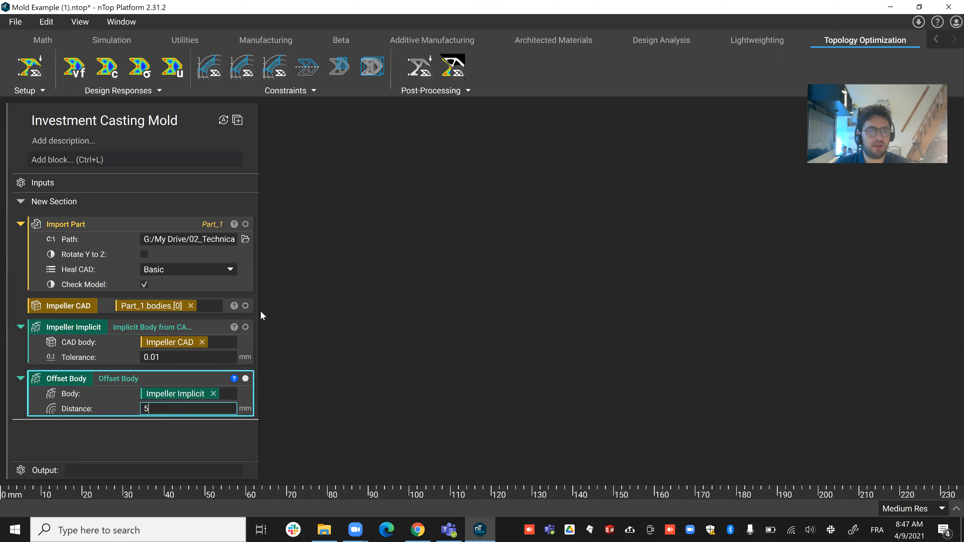
{"action": "left_click", "coordinate": [315, 284]}
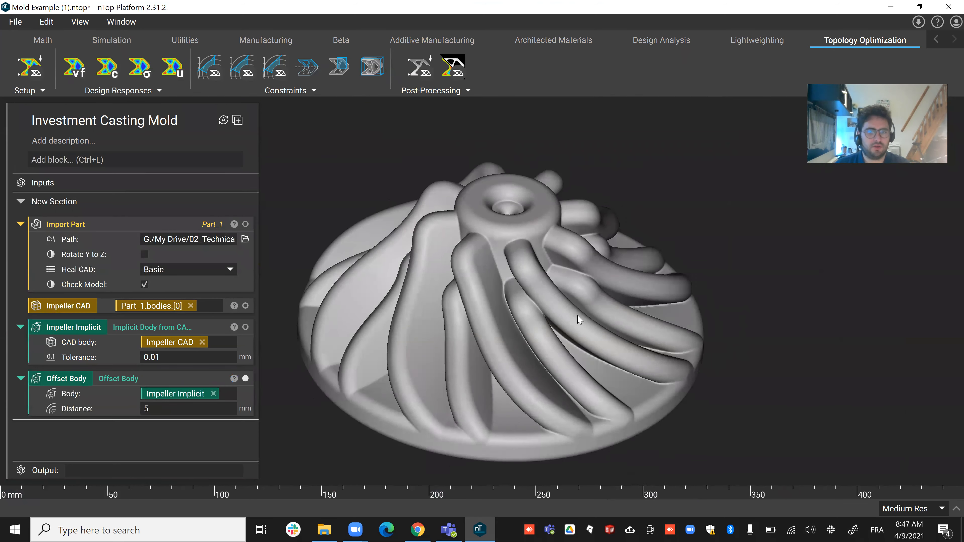
Compare Impeller Implicit with Offset Body by isolating each one in the model view
{"action": "left_click", "coordinate": [208, 333]}
{"action": "key", "text": "i"}
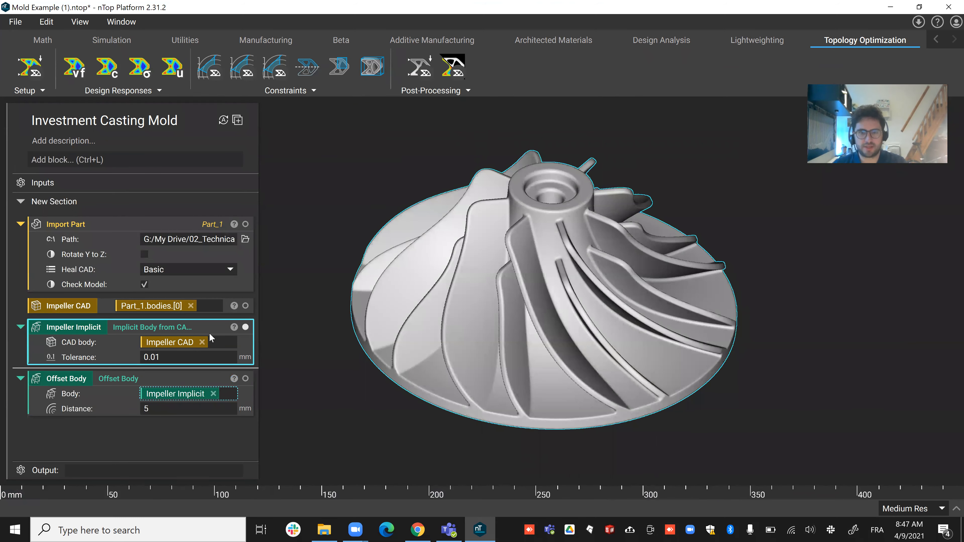
{"action": "left_click", "coordinate": [198, 375]}
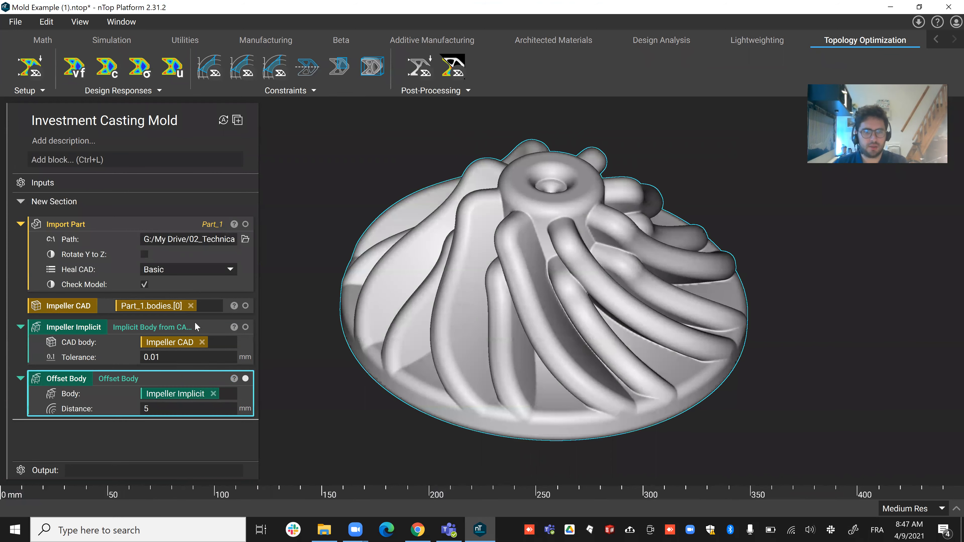
{"action": "left_click", "coordinate": [195, 324]}
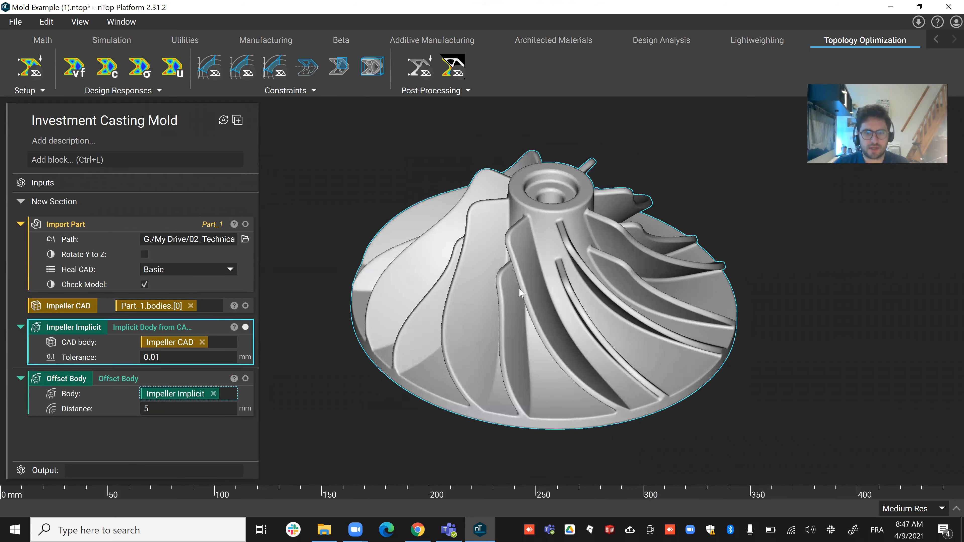
Examine the distance field of Impeller Implicit in the Field Viewer with a contour interval of 5 and the solid body hidden
{"action": "key", "text": "f"}
{"action": "left_click", "coordinate": [825, 339]}
{"action": "left_click", "coordinate": [825, 339]}
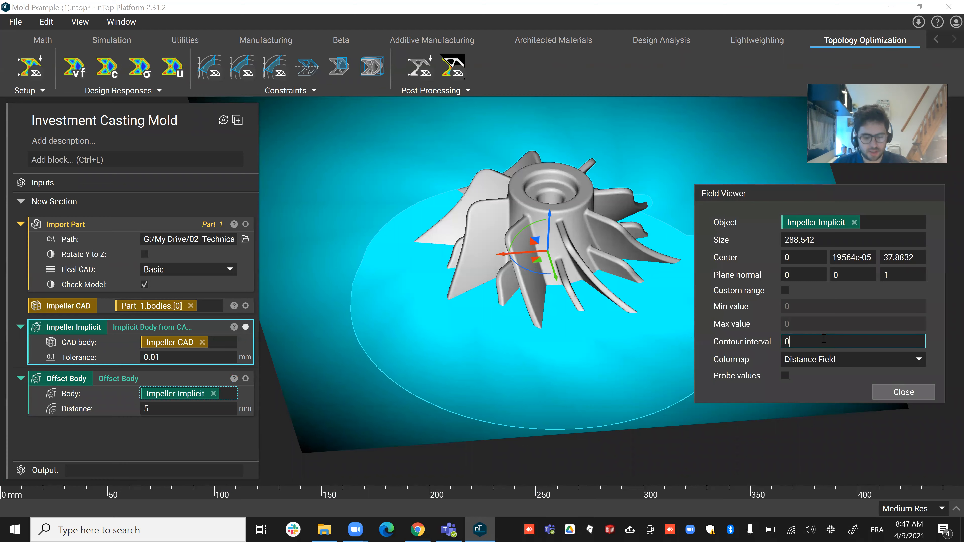
{"action": "type", "text": "5"}
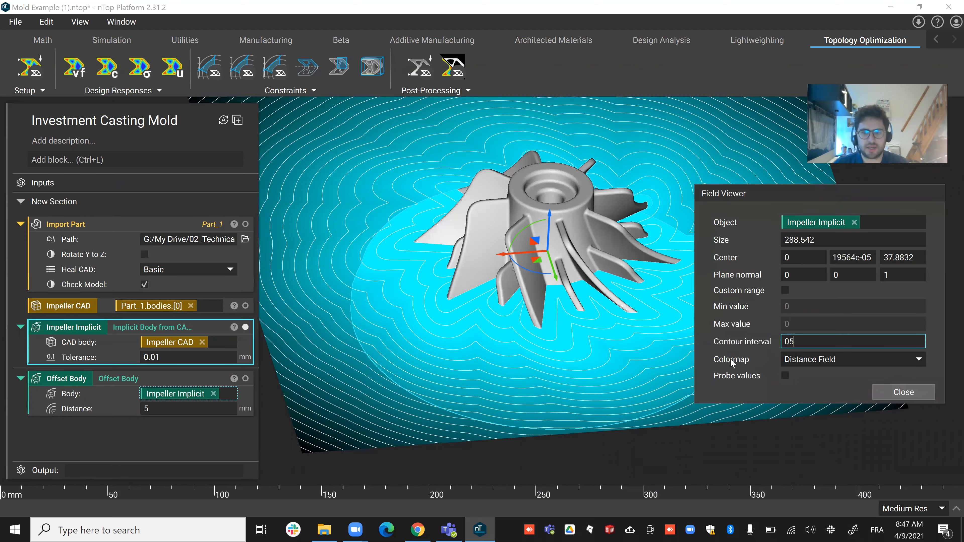
{"action": "left_click", "coordinate": [245, 327]}
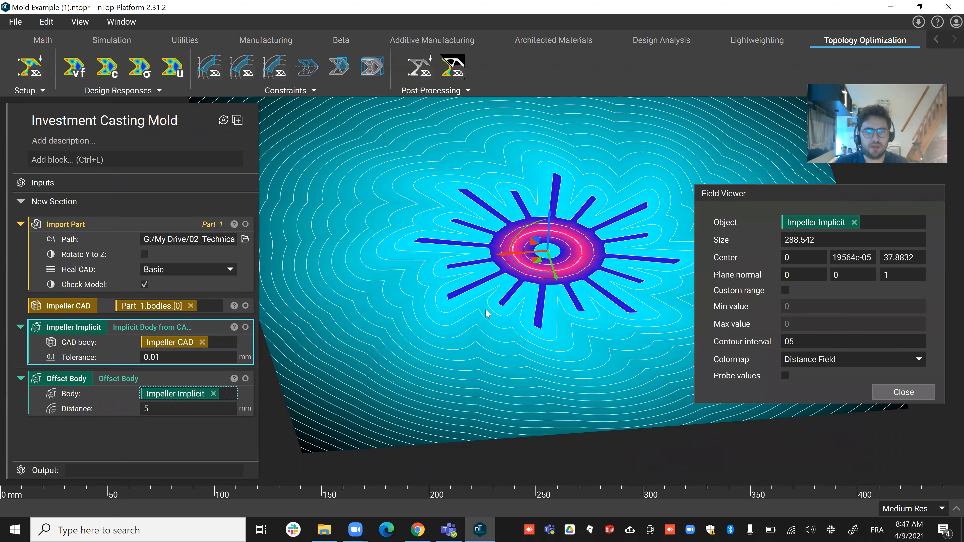
{"action": "scroll", "coordinate": [489, 307], "scroll_direction": "up", "scroll_amount": 3}
{"action": "right_click_drag", "start_coordinate": [486, 285], "coordinate": [453, 358]}
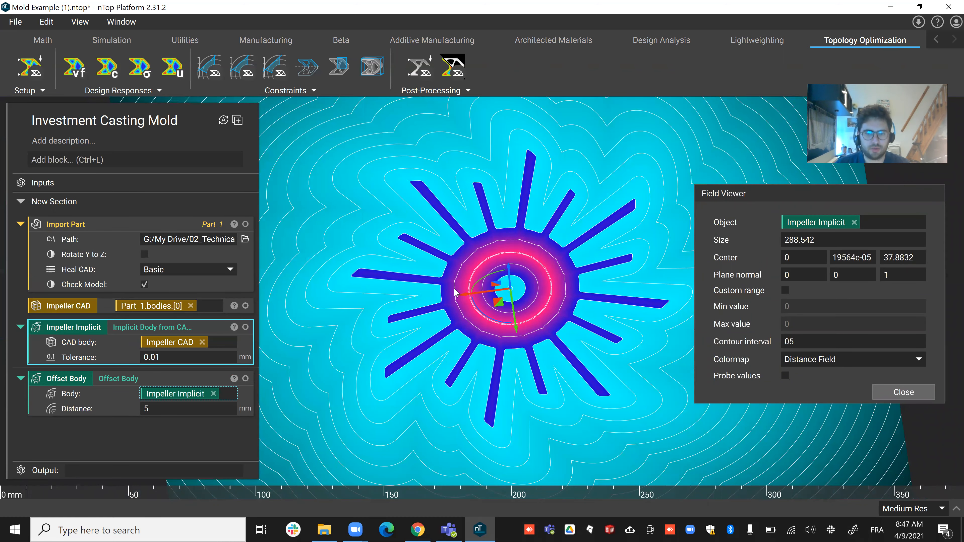
Compare the distance fields of Impeller Implicit and Offset Body in the Field Viewer, alternating between the two blocks
{"action": "left_click", "coordinate": [214, 379]}
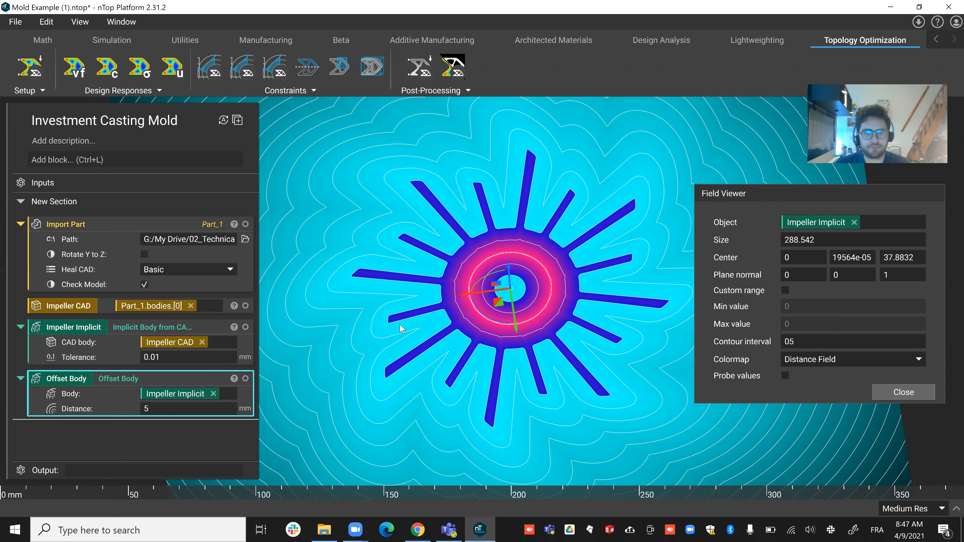
{"action": "left_click_drag", "start_coordinate": [51, 382], "coordinate": [380, 341]}
{"action": "left_click_drag", "start_coordinate": [183, 329], "coordinate": [451, 324]}
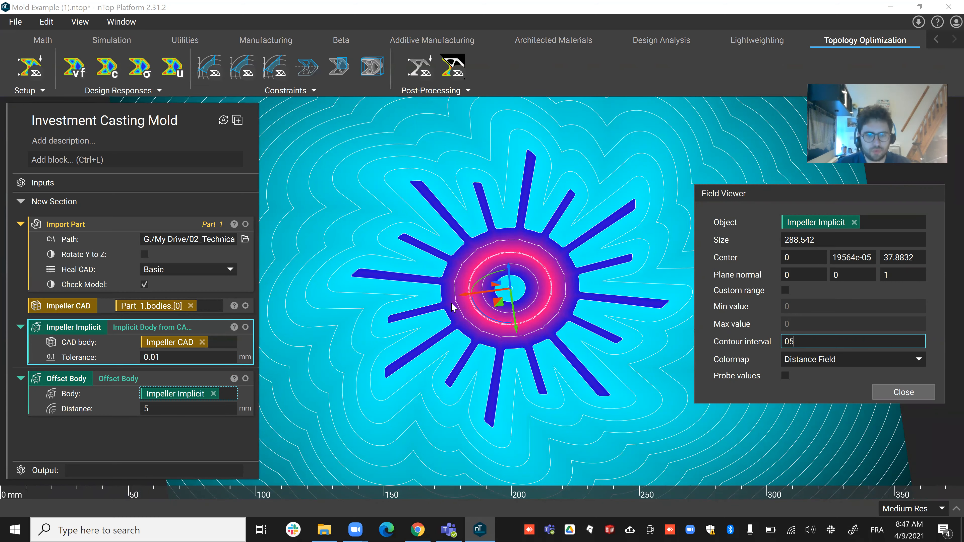
{"action": "scroll", "coordinate": [449, 304], "scroll_direction": "up", "scroll_amount": 2}
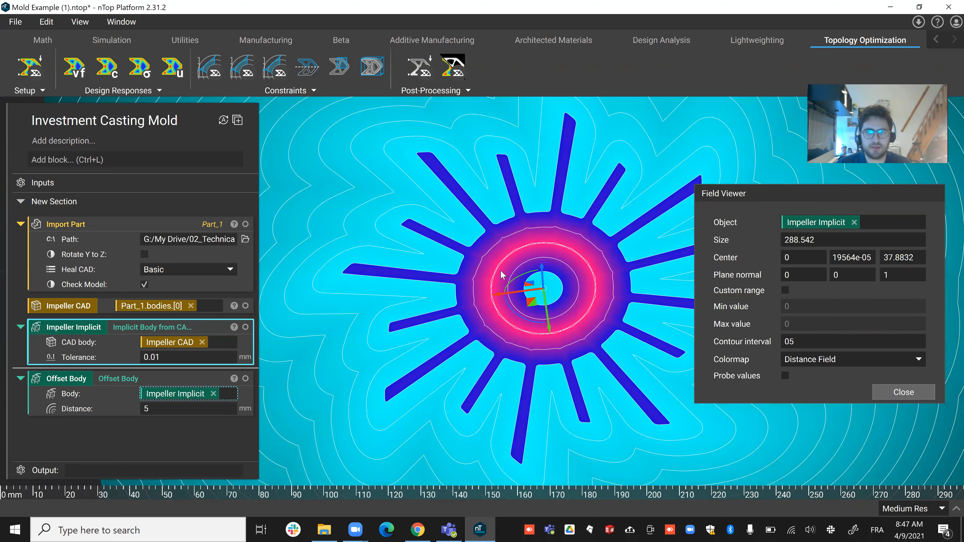
{"action": "mouse_move", "coordinate": [377, 277]}
{"action": "left_mouse_down"}
{"action": "mouse_move", "coordinate": [451, 281]}
{"action": "mouse_move", "coordinate": [412, 297]}
{"action": "left_mouse_up"}
{"action": "left_click_drag", "start_coordinate": [408, 292], "coordinate": [417, 292]}
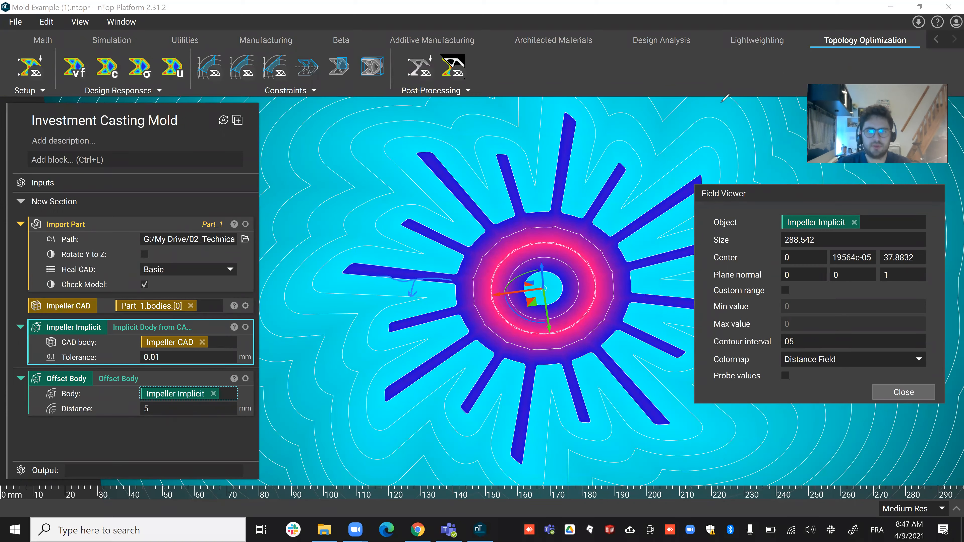
{"action": "left_click", "coordinate": [650, 86]}
{"action": "left_click", "coordinate": [201, 377]}
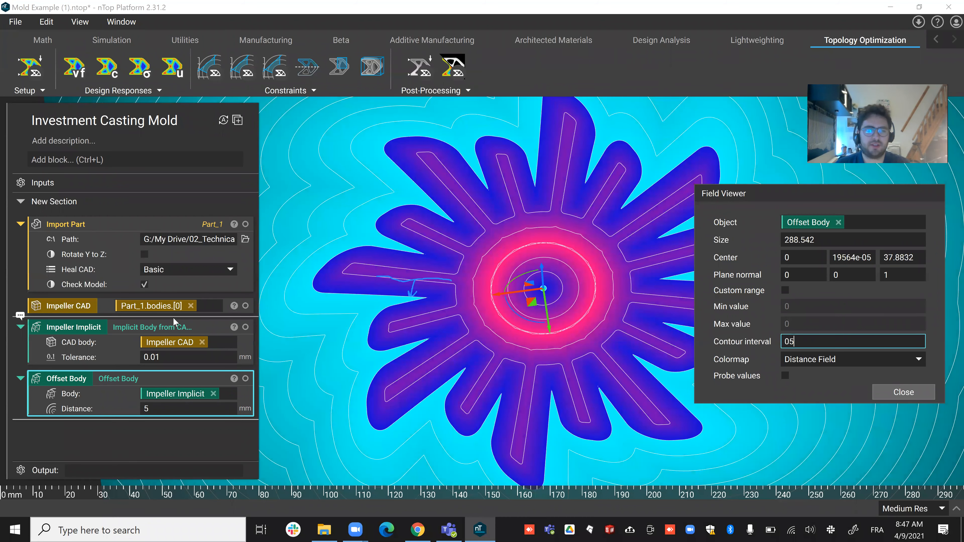
{"action": "left_click", "coordinate": [176, 328]}
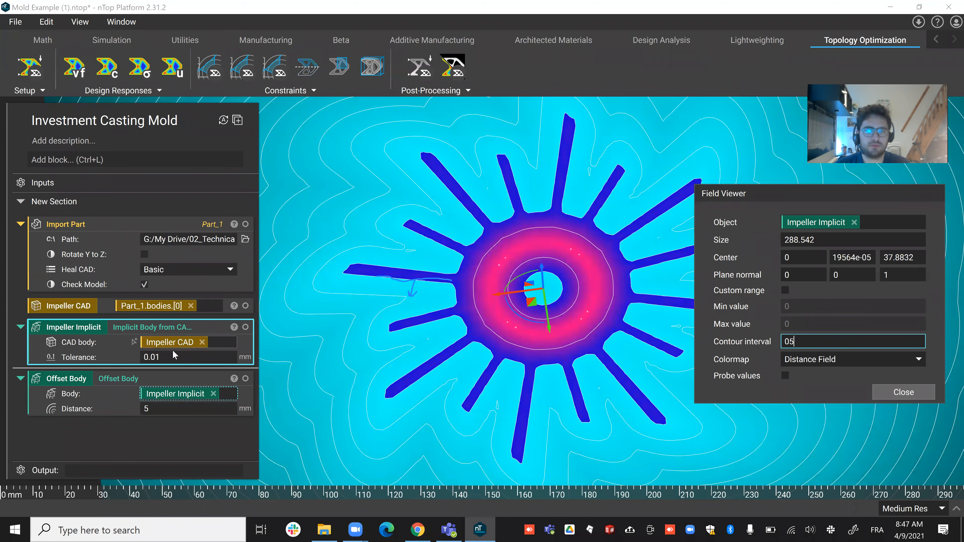
{"action": "left_click", "coordinate": [185, 373]}
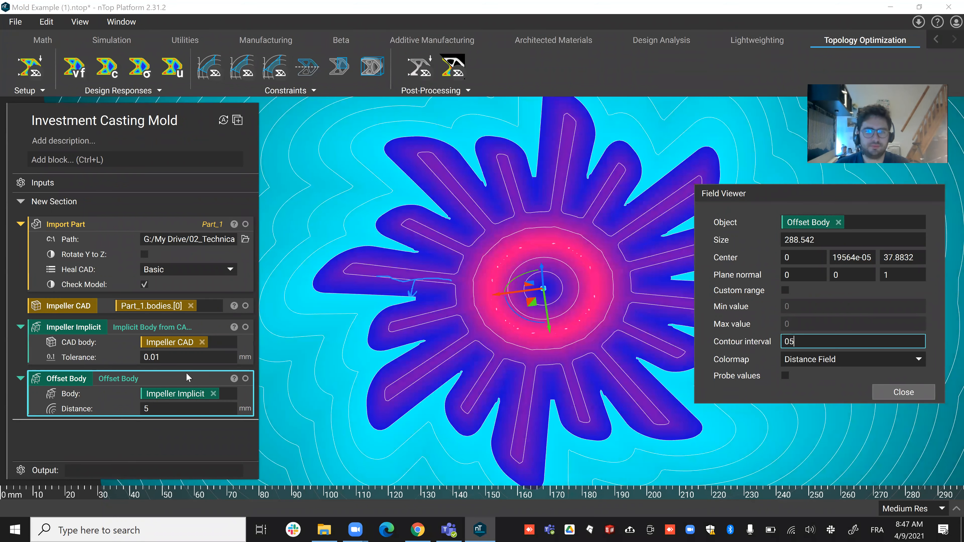
Close the Field Viewer, show the Offset Body solid, and inspect its thickened blades from several angles
{"action": "left_click", "coordinate": [904, 392]}
{"action": "left_click", "coordinate": [246, 378]}
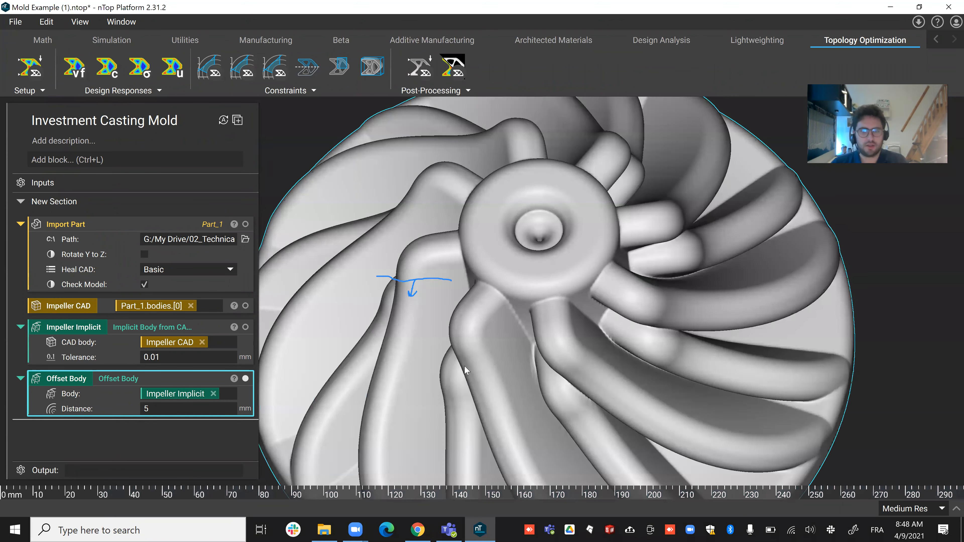
{"action": "left_click", "coordinate": [645, 93]}
{"action": "scroll", "coordinate": [592, 300], "scroll_direction": "down", "scroll_amount": 4}
{"action": "middle_click_drag", "start_coordinate": [587, 304], "coordinate": [554, 164]}
{"action": "scroll", "coordinate": [422, 328], "scroll_direction": "up", "scroll_amount": 4}
{"action": "middle_click_drag", "start_coordinate": [433, 326], "coordinate": [494, 334]}
{"action": "mouse_move", "coordinate": [513, 297]}
{"action": "middle_mouse_down"}
{"action": "mouse_move", "coordinate": [534, 338]}
{"action": "mouse_move", "coordinate": [518, 303]}
{"action": "middle_mouse_up"}
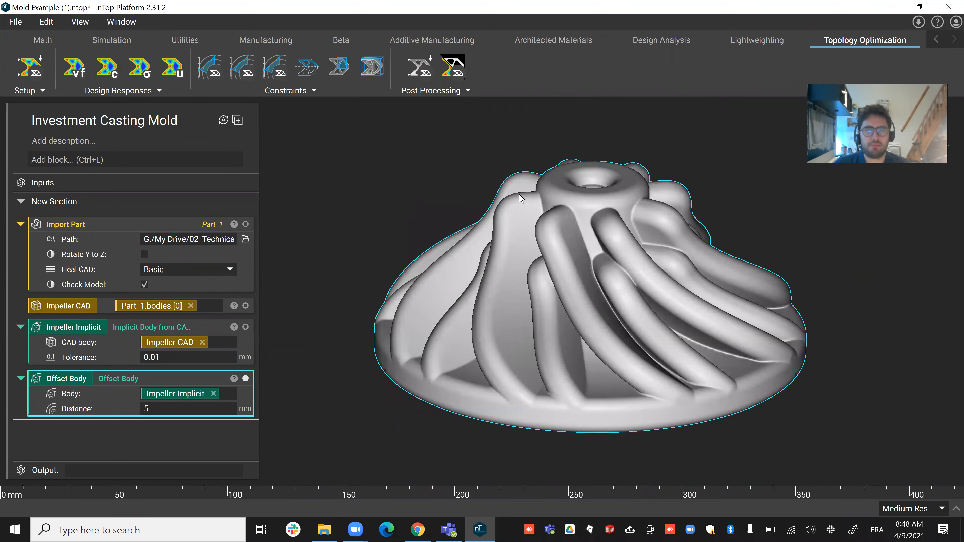
{"action": "middle_click_drag", "start_coordinate": [544, 196], "coordinate": [508, 196]}
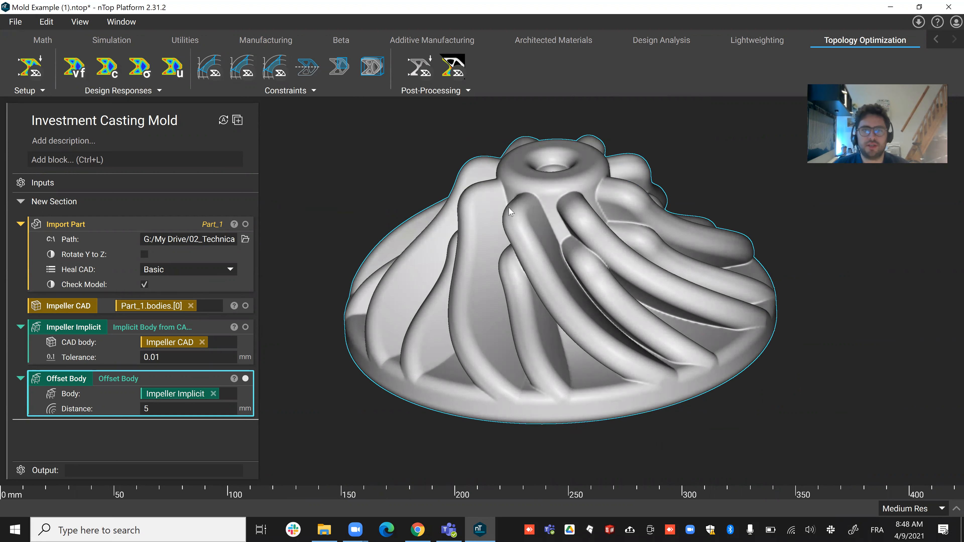
{"action": "mouse_move", "coordinate": [525, 224]}
{"action": "middle_mouse_down"}
{"action": "mouse_move", "coordinate": [534, 252]}
{"action": "mouse_move", "coordinate": [513, 284]}
{"action": "mouse_move", "coordinate": [530, 226]}
{"action": "middle_mouse_up"}
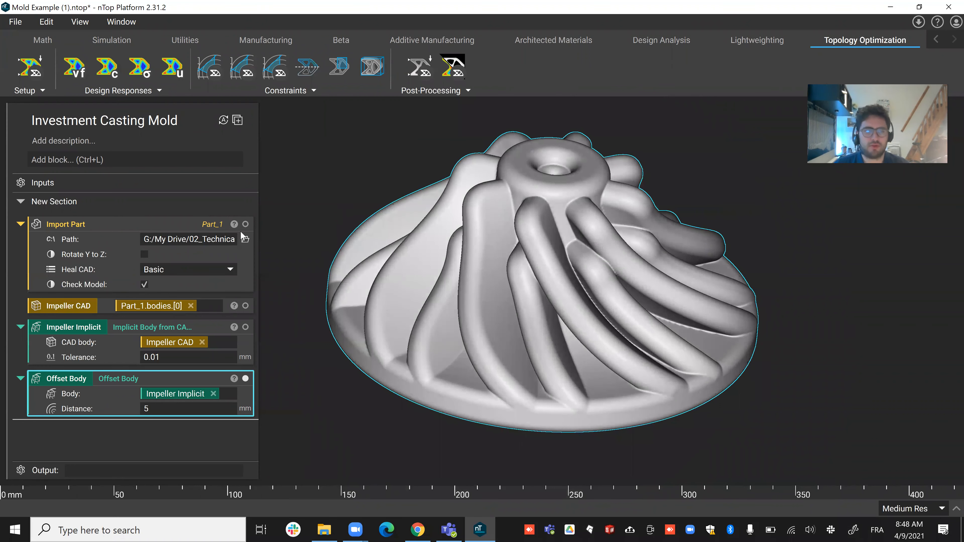
Collapse the Impeller Implicit and Offset Body blocks and add a Smoothen Voxel Grid block
{"action": "left_click", "coordinate": [21, 327]}
{"action": "left_click", "coordinate": [21, 346]}
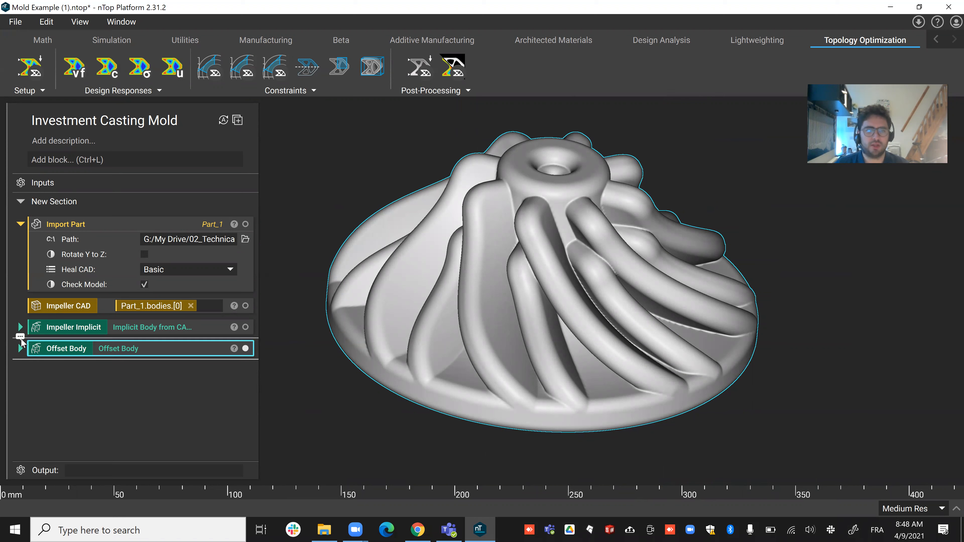
{"action": "left_click", "coordinate": [139, 161]}
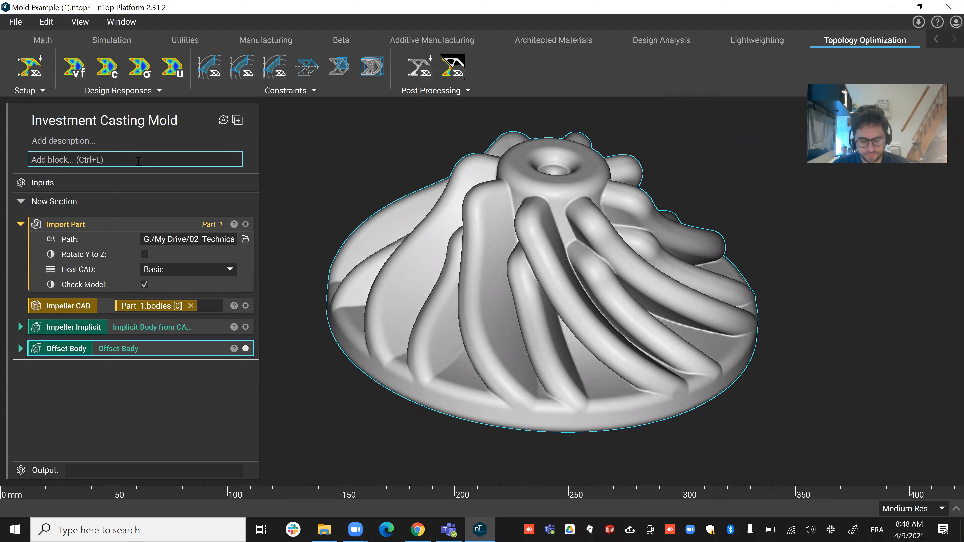
{"action": "type", "text": "smoo"}
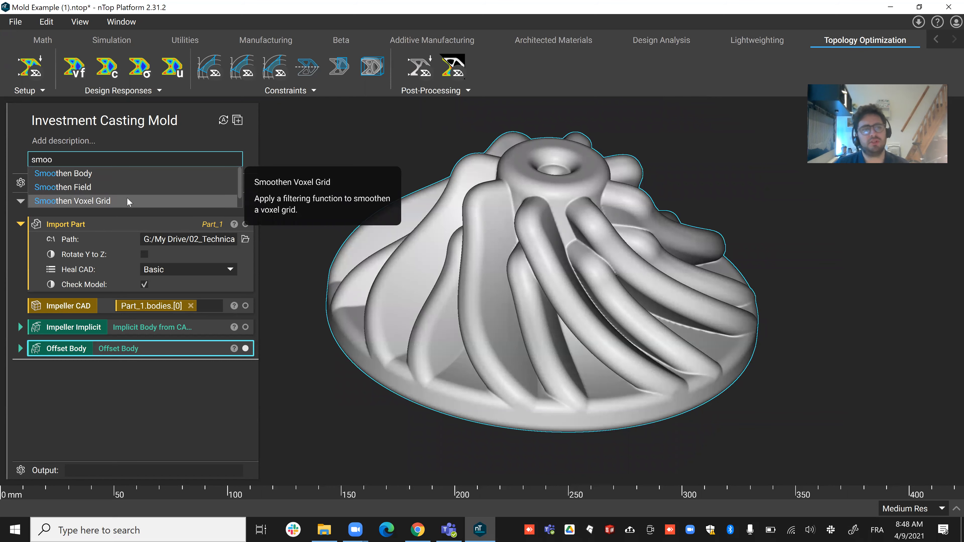
{"action": "left_click", "coordinate": [141, 201]}
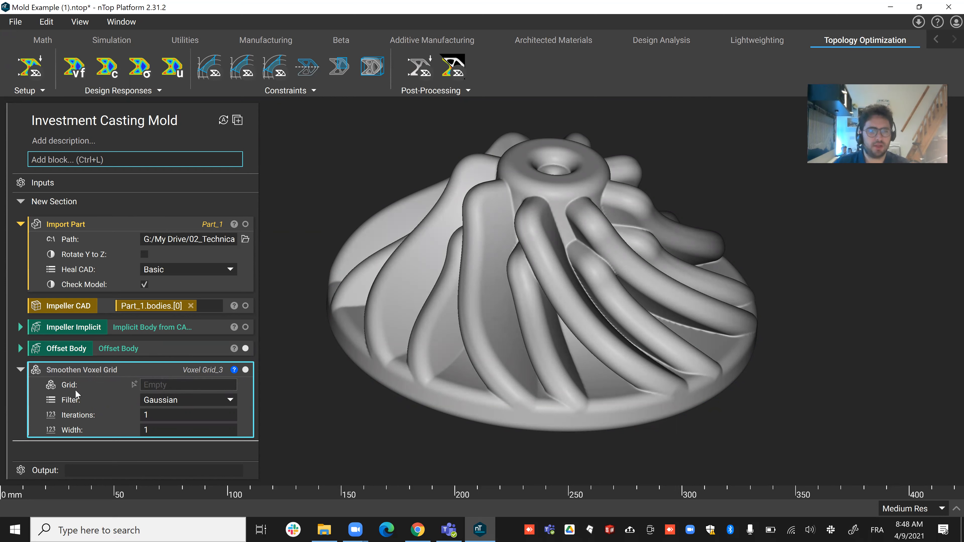
Nest a Voxel Grid from Implicit Body block as the smoothing input grid, using Offset Body and a 2 mm voxel size
{"action": "left_click", "coordinate": [165, 381]}
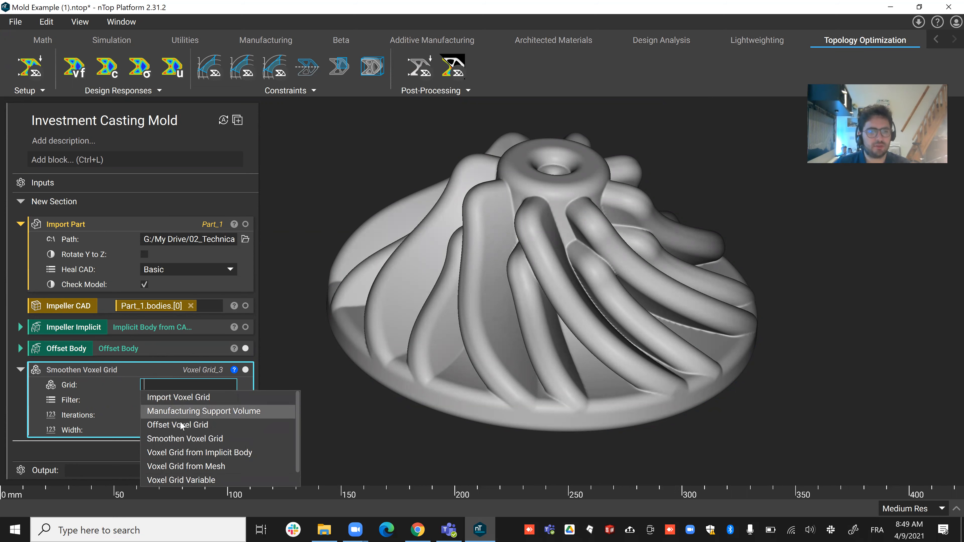
{"action": "left_click", "coordinate": [184, 453]}
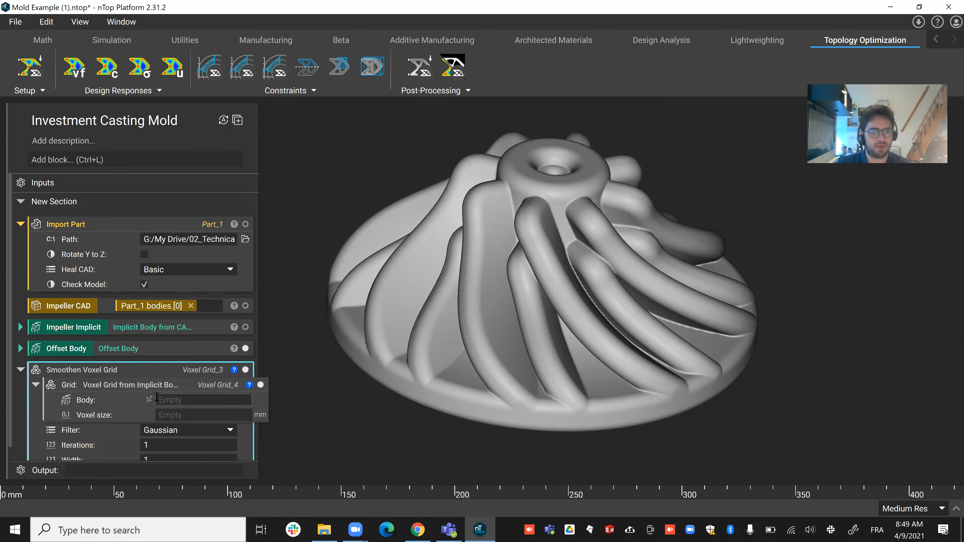
{"action": "left_click", "coordinate": [94, 336]}
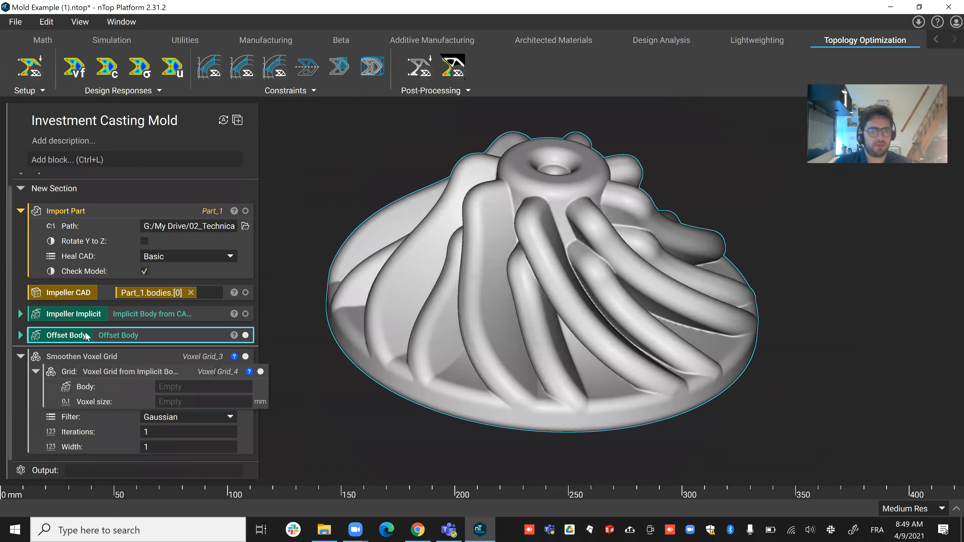
{"action": "left_click", "coordinate": [216, 385]}
{"action": "left_click_drag", "start_coordinate": [216, 382], "coordinate": [215, 381]}
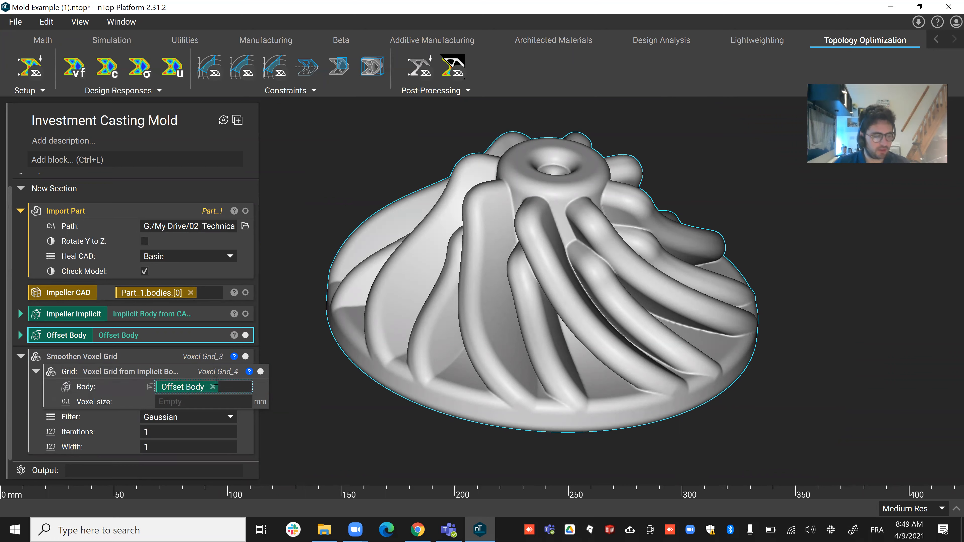
{"action": "left_click", "coordinate": [204, 402]}
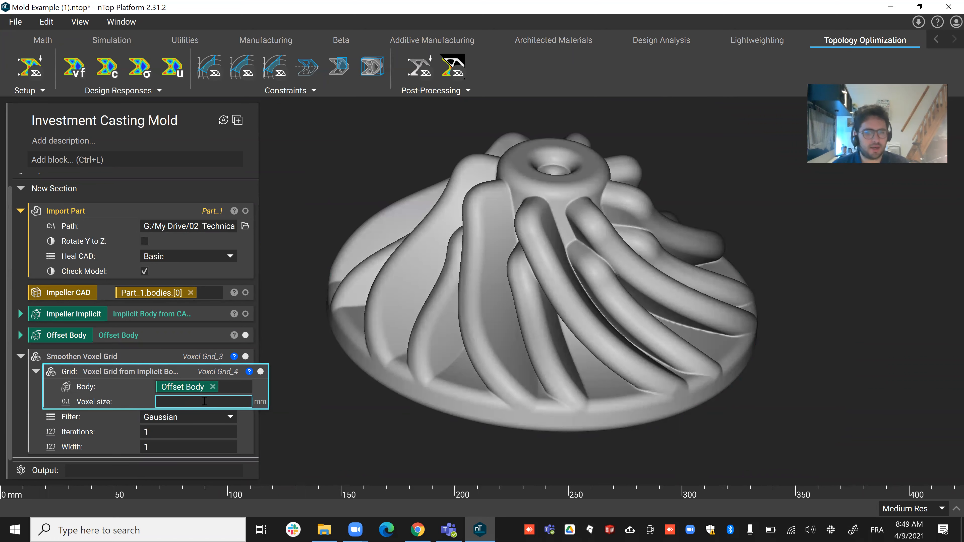
{"action": "type", "text": "2"}
{"action": "left_click", "coordinate": [342, 423]}
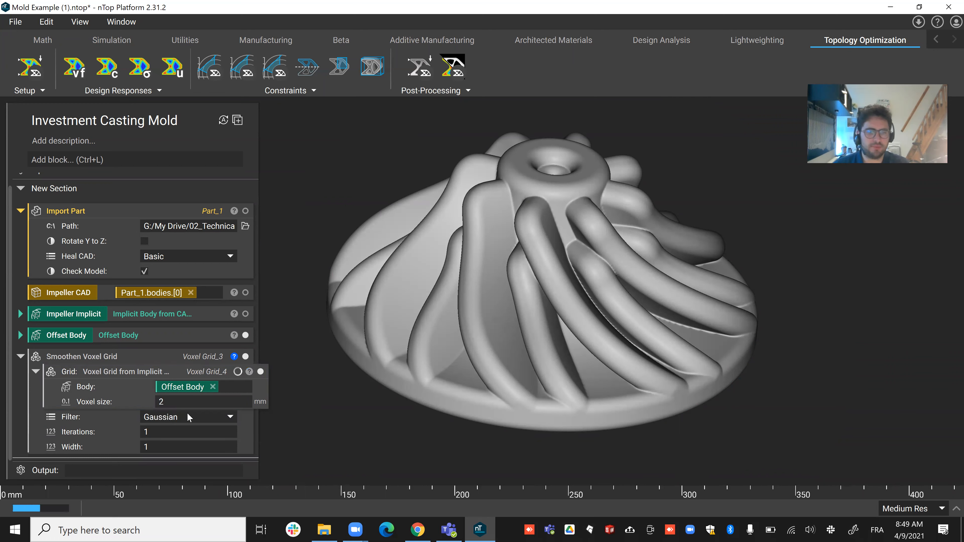
Set the Smoothen Voxel Grid iterations to 2 and select the smoothing block
{"action": "left_click", "coordinate": [166, 429]}
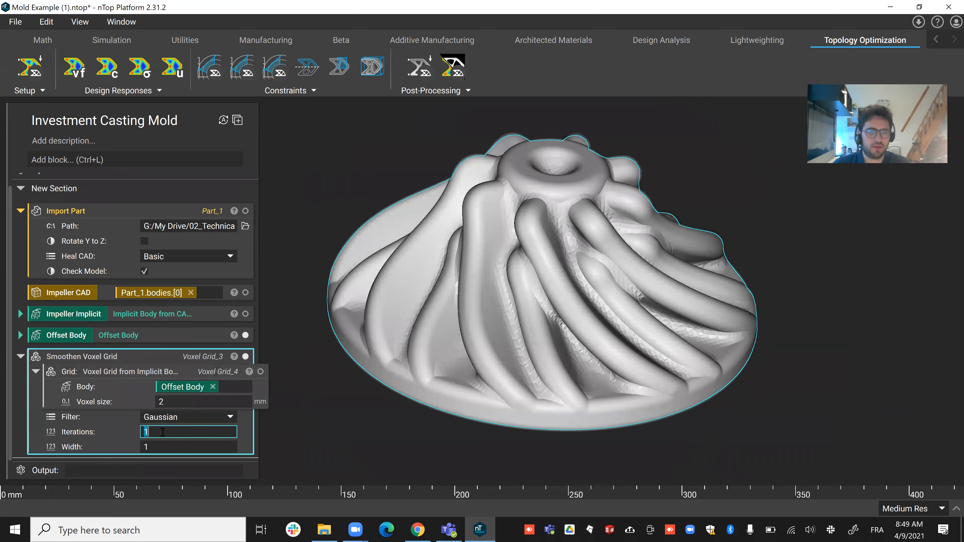
{"action": "type", "text": "2"}
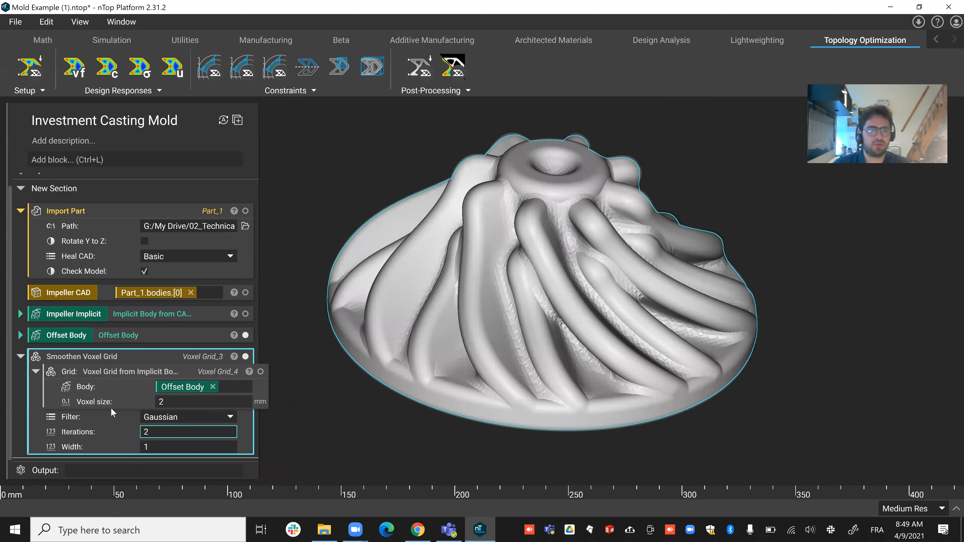
{"action": "left_click", "coordinate": [356, 417]}
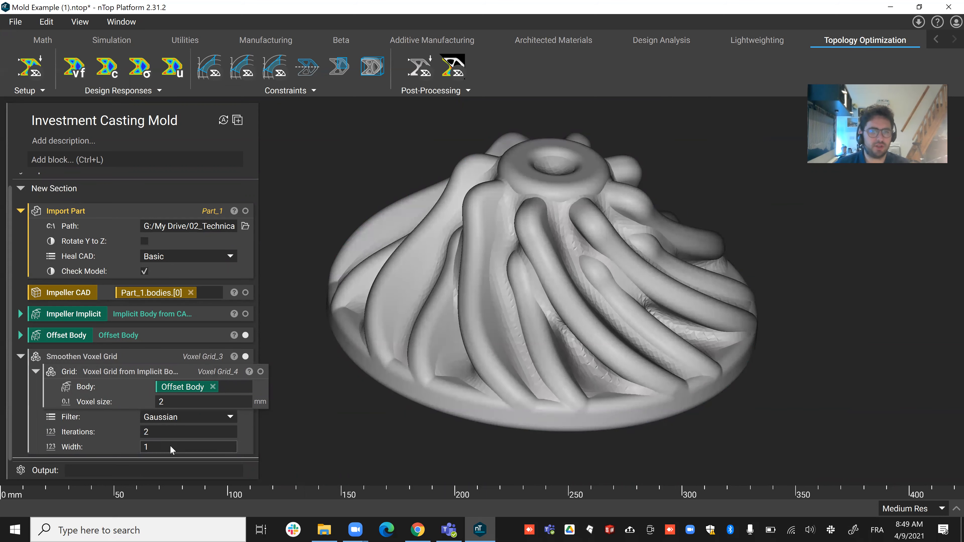
{"action": "left_click", "coordinate": [134, 354]}
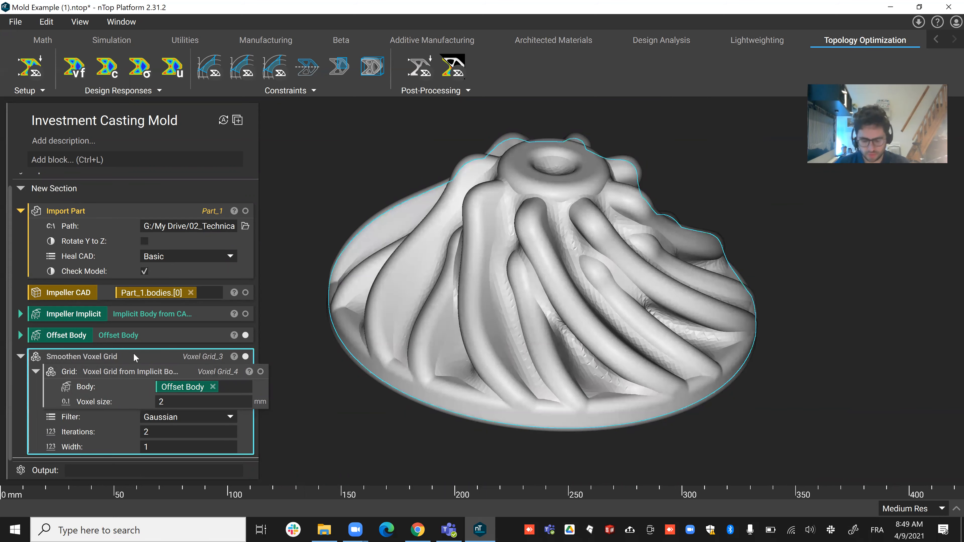
Isolate the Smoothen Voxel Grid result and the Offset Body in turn to compare their blade surfaces
{"action": "key", "text": "i"}
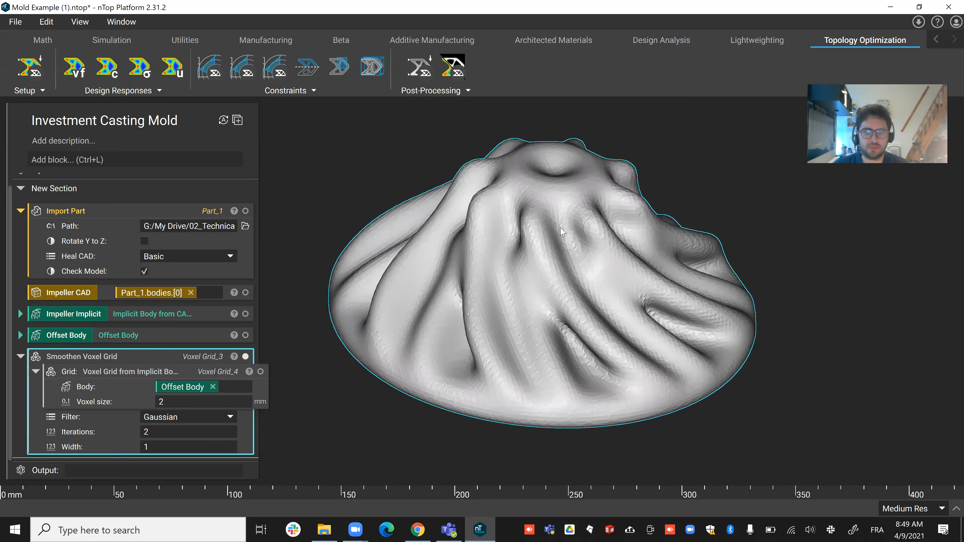
{"action": "left_click", "coordinate": [180, 338]}
{"action": "key", "text": "i"}
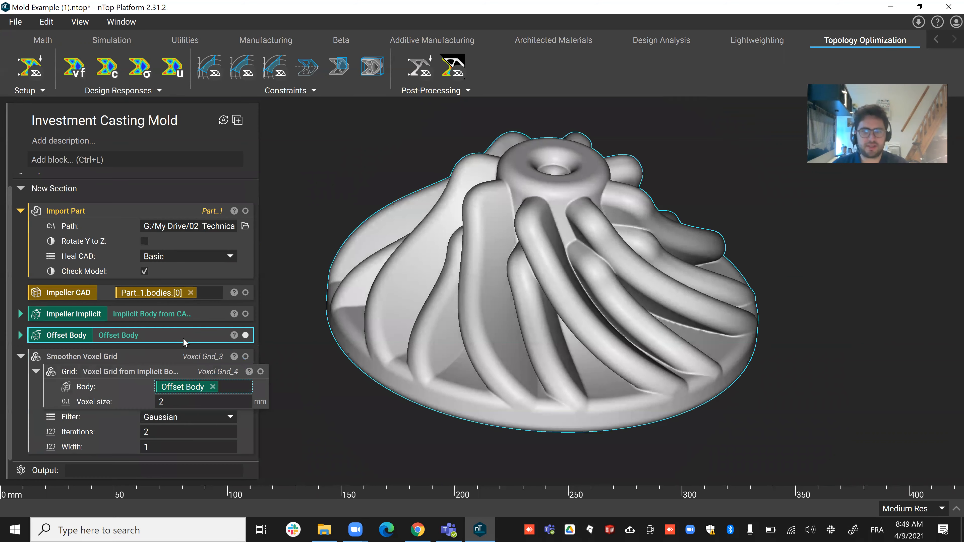
{"action": "left_click", "coordinate": [180, 353]}
{"action": "key", "text": "i"}
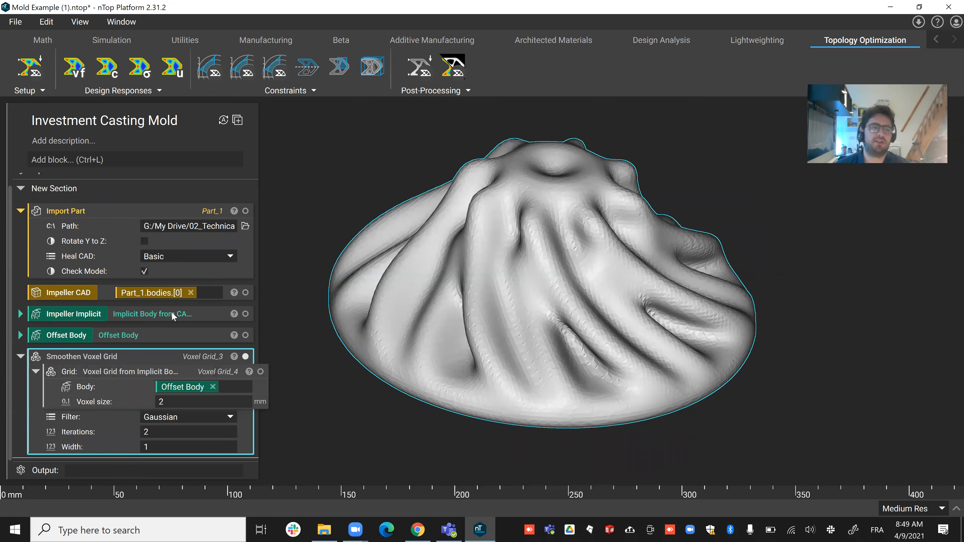
{"action": "left_click", "coordinate": [161, 337]}
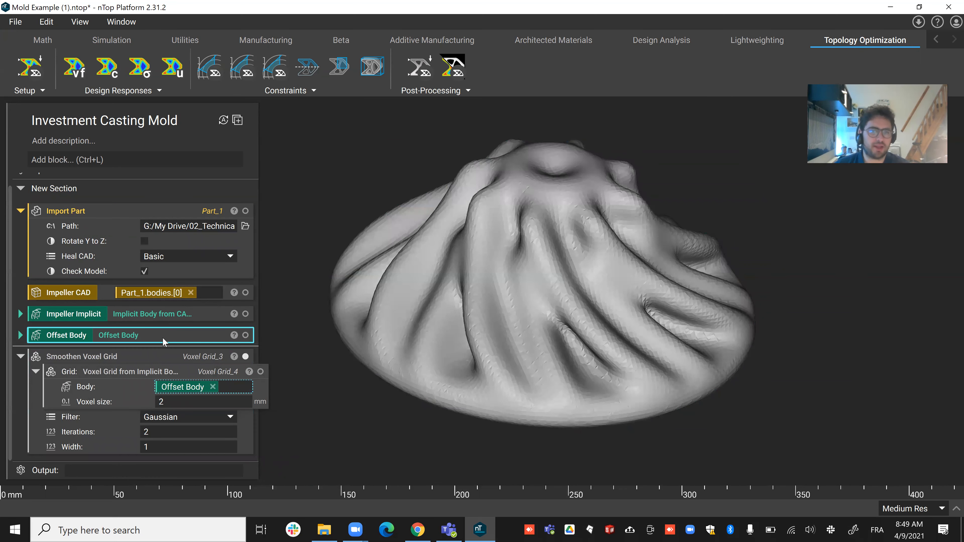
{"action": "middle_click_drag", "start_coordinate": [402, 370], "coordinate": [557, 305]}
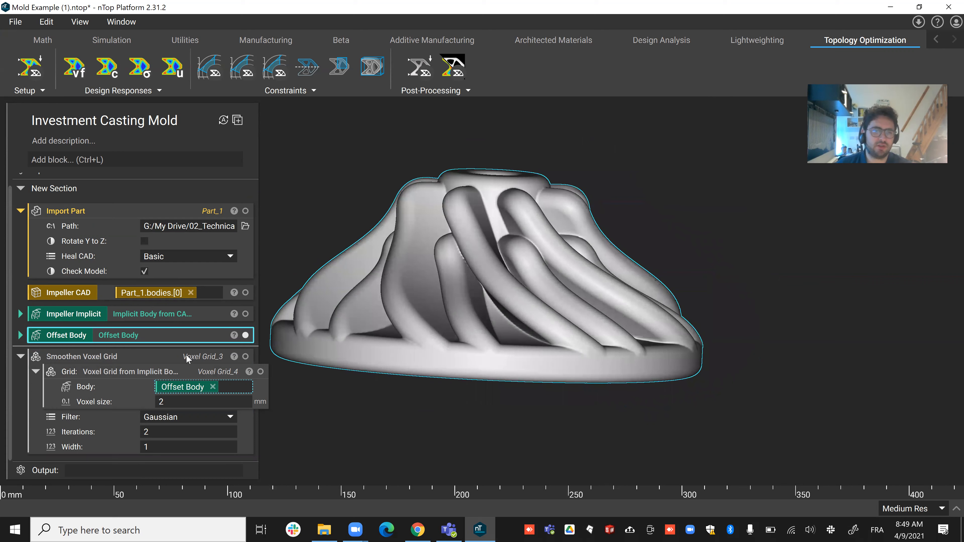
{"action": "left_click", "coordinate": [185, 358]}
{"action": "middle_click_drag", "start_coordinate": [413, 264], "coordinate": [431, 288]}
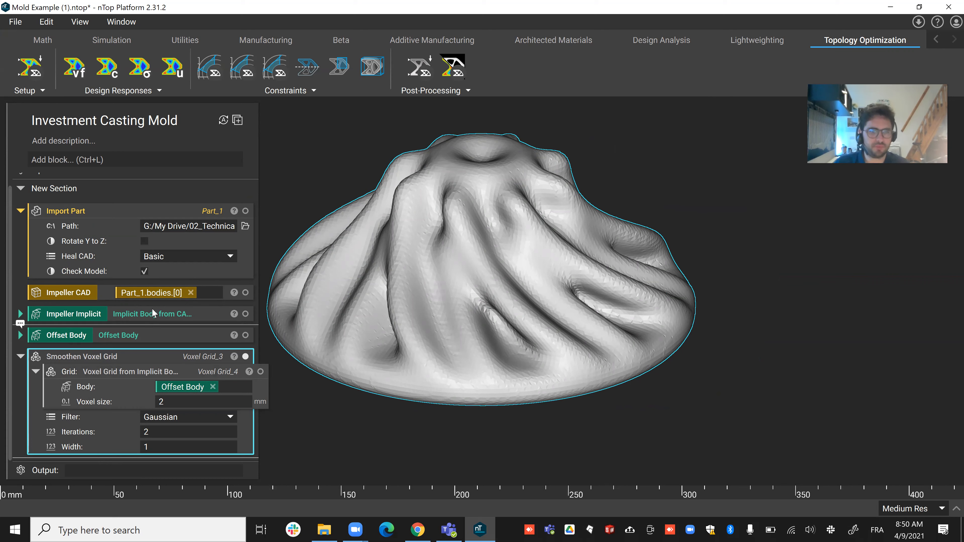
Collapse the Smoothen Voxel Grid block and turn it into a variable named Smoothened Offset
{"action": "left_click", "coordinate": [20, 356]}
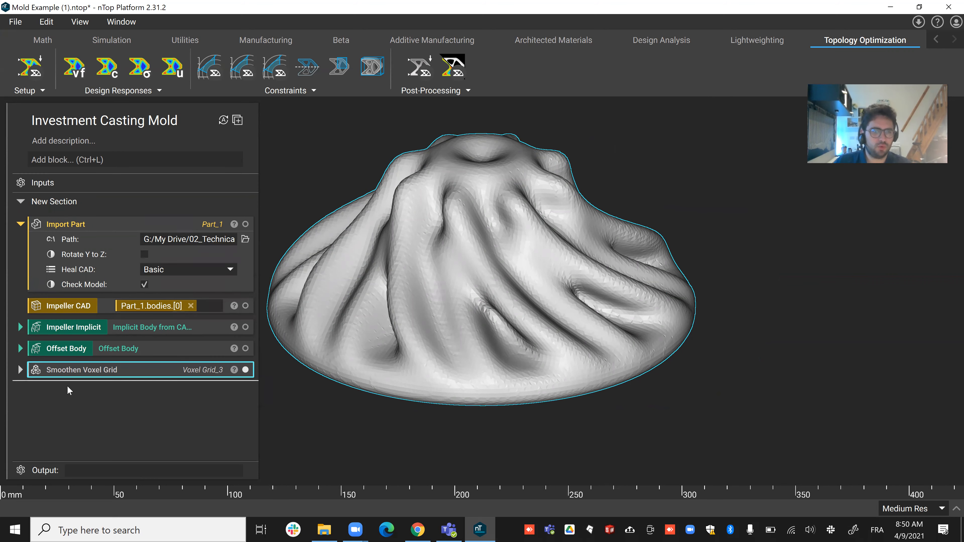
{"action": "right_click", "coordinate": [176, 372]}
{"action": "left_click", "coordinate": [213, 303]}
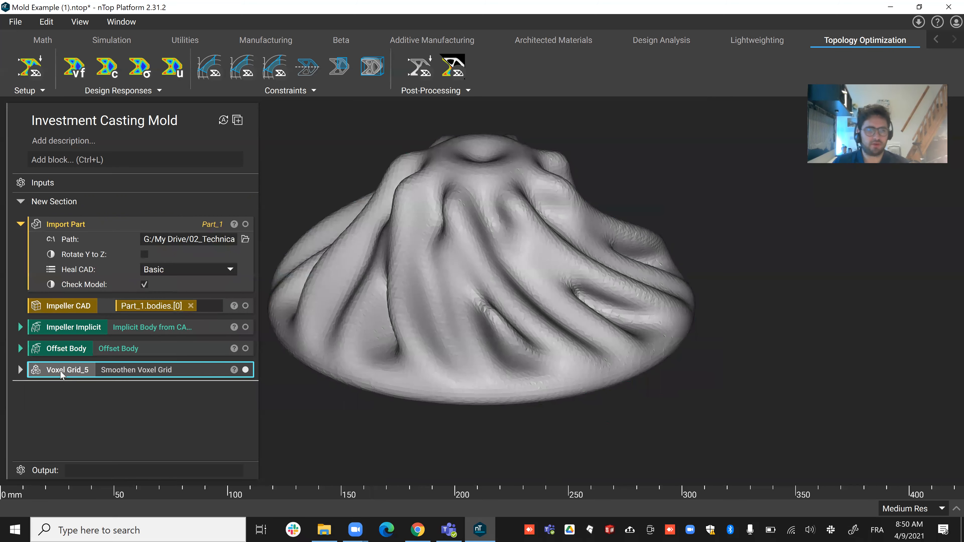
{"action": "type", "text": "Smoothene"}
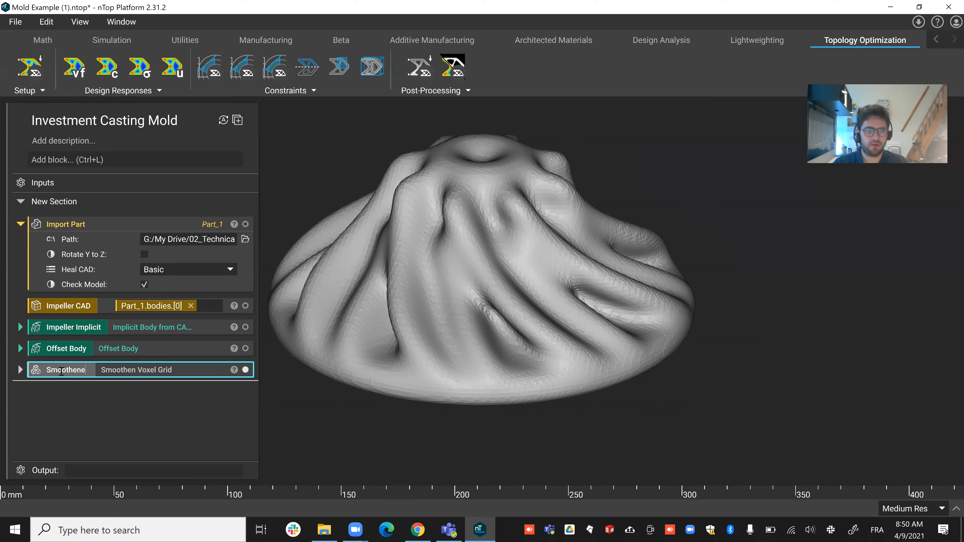
{"action": "type", "text": "d Offset"}
{"action": "key", "text": "Return"}
{"action": "left_click", "coordinate": [335, 446]}
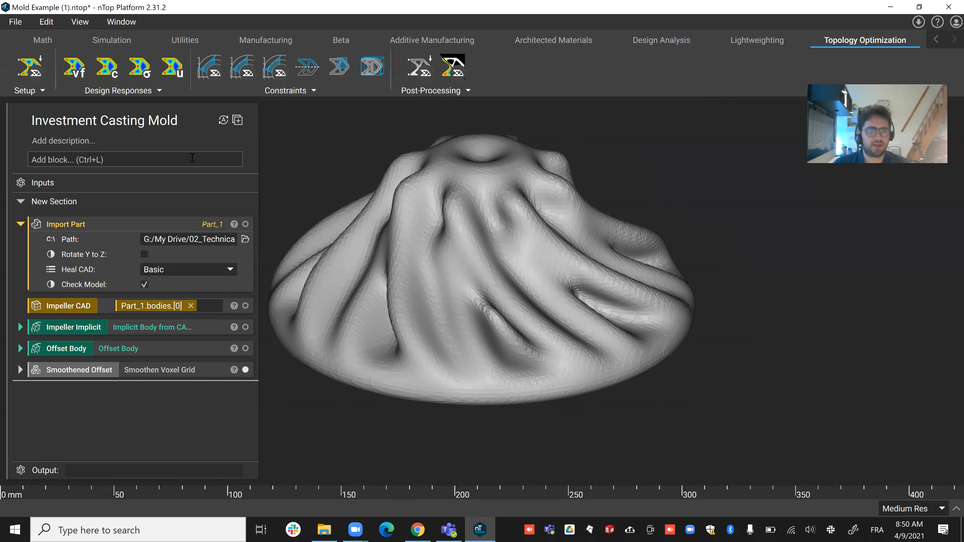
Add a CAD Body from Mesh block to the notebook
{"action": "middle_click_drag", "start_coordinate": [337, 207], "coordinate": [382, 216]}
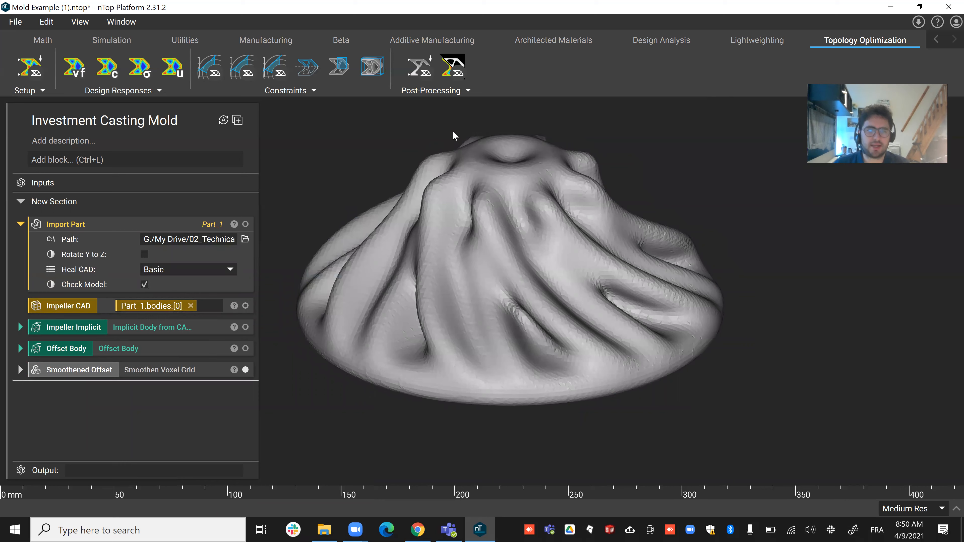
{"action": "middle_click_drag", "start_coordinate": [579, 170], "coordinate": [633, 180]}
{"action": "left_click", "coordinate": [84, 159]}
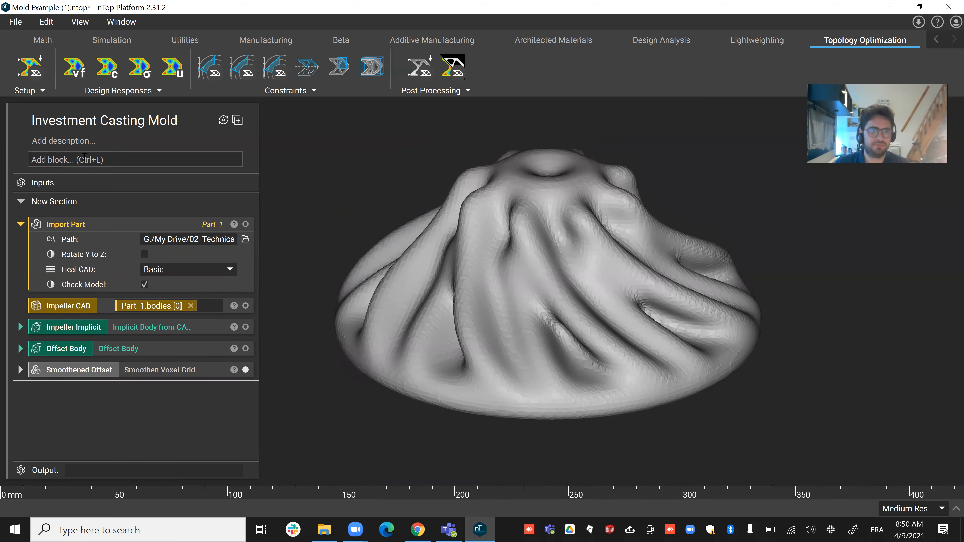
{"action": "type", "text": "CAD "}
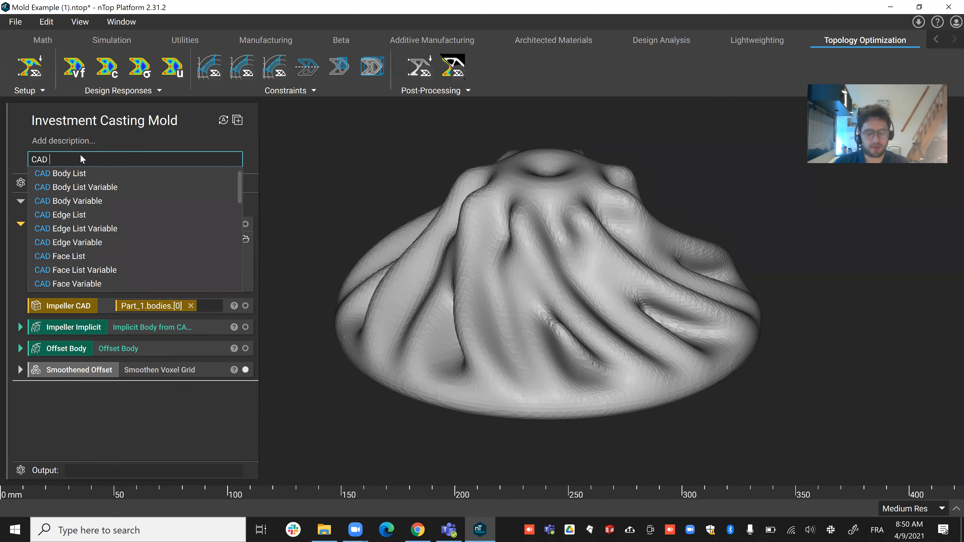
{"action": "type", "text": "body fr"}
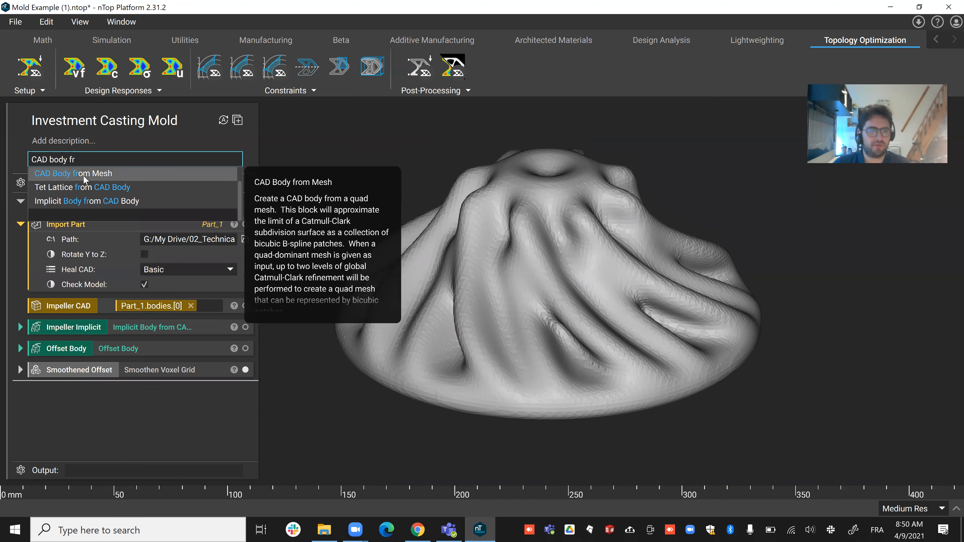
{"action": "left_click", "coordinate": [83, 175]}
Nest a Quadrangulate Mesh block as the mesh input of CAD Body from Mesh, and check the CAD block's information
{"action": "left_click", "coordinate": [155, 406]}
{"action": "type", "text": "quadr"}
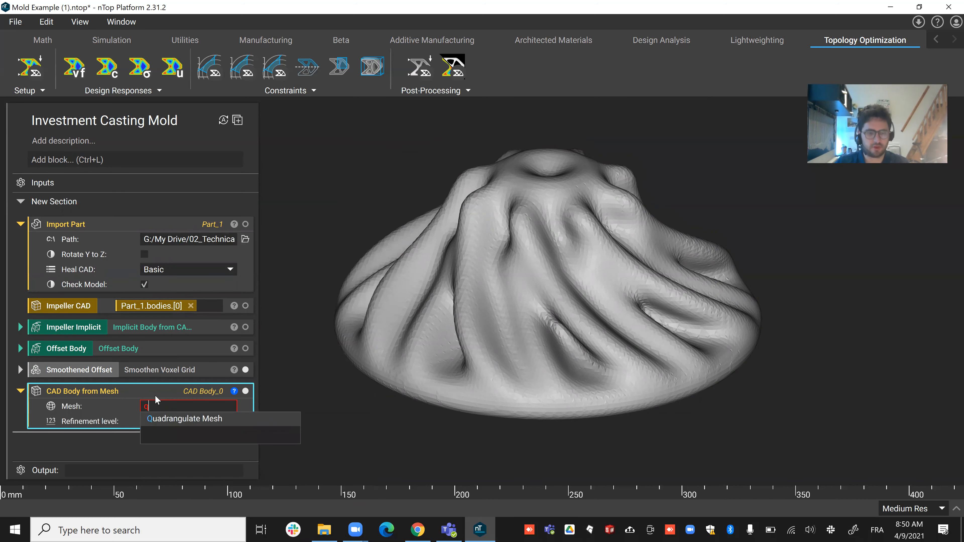
{"action": "left_click", "coordinate": [168, 419]}
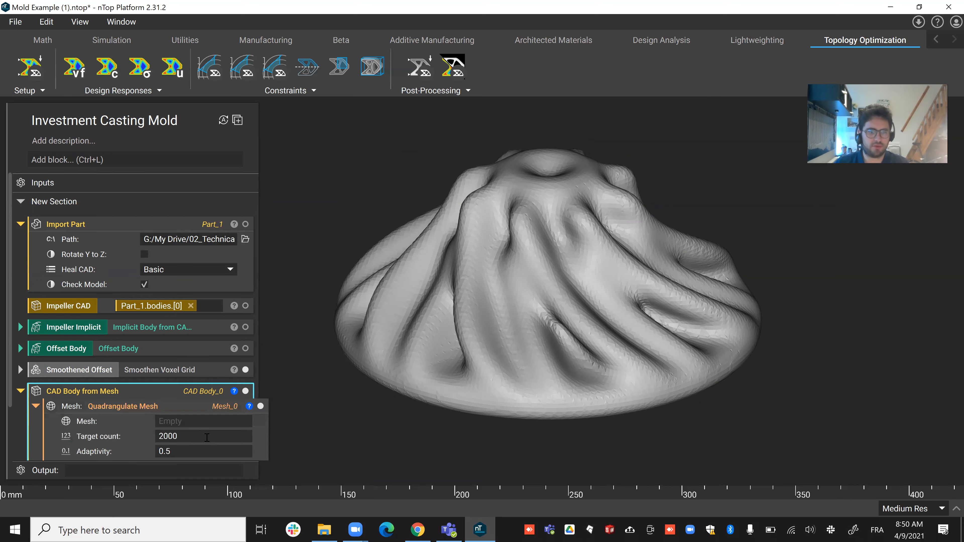
{"action": "scroll", "coordinate": [231, 356], "scroll_direction": "down", "scroll_amount": 1}
{"action": "left_click", "coordinate": [233, 354]}
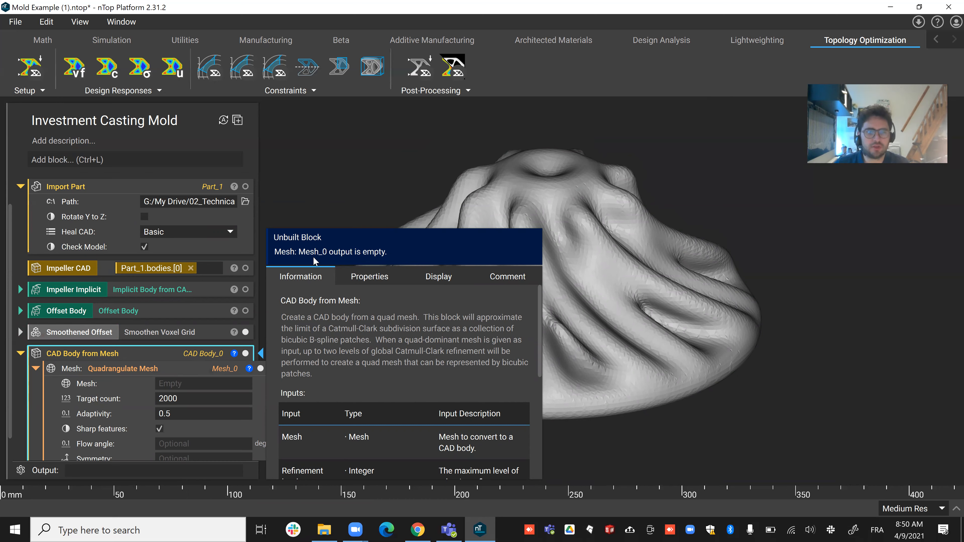
{"action": "scroll", "coordinate": [154, 361], "scroll_direction": "down", "scroll_amount": 1}
{"action": "left_click", "coordinate": [139, 336]}
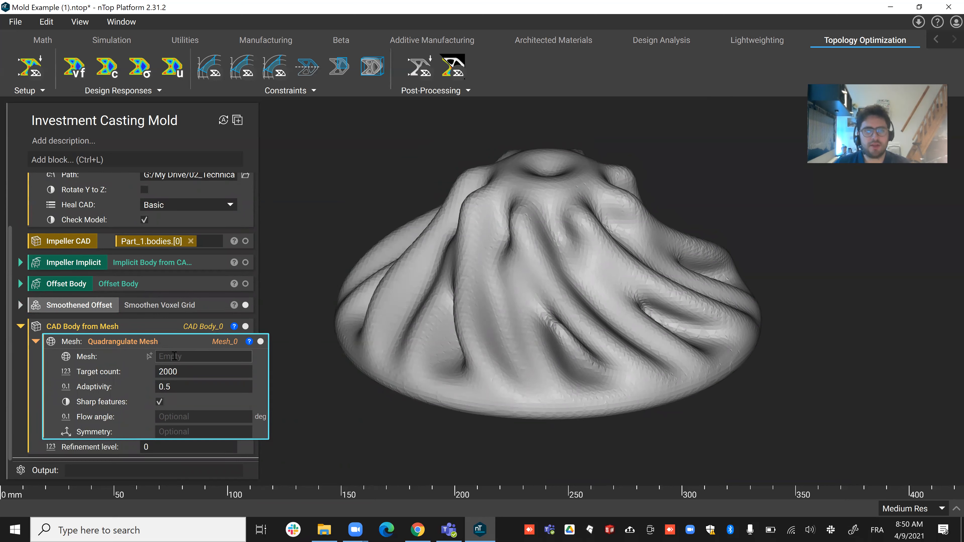
Feed Quadrangulate Mesh with a Mesh from Voxel Grid block using Smoothened Offset as its grid, and collapse the CAD Body from Mesh block
{"action": "left_click", "coordinate": [175, 356]}
{"action": "type", "text": "me"}
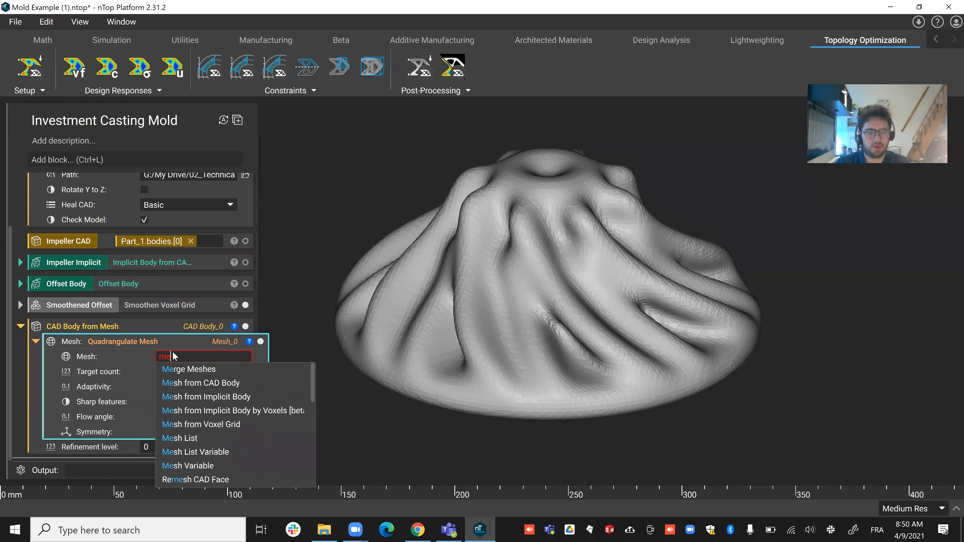
{"action": "type", "text": "sh fro"}
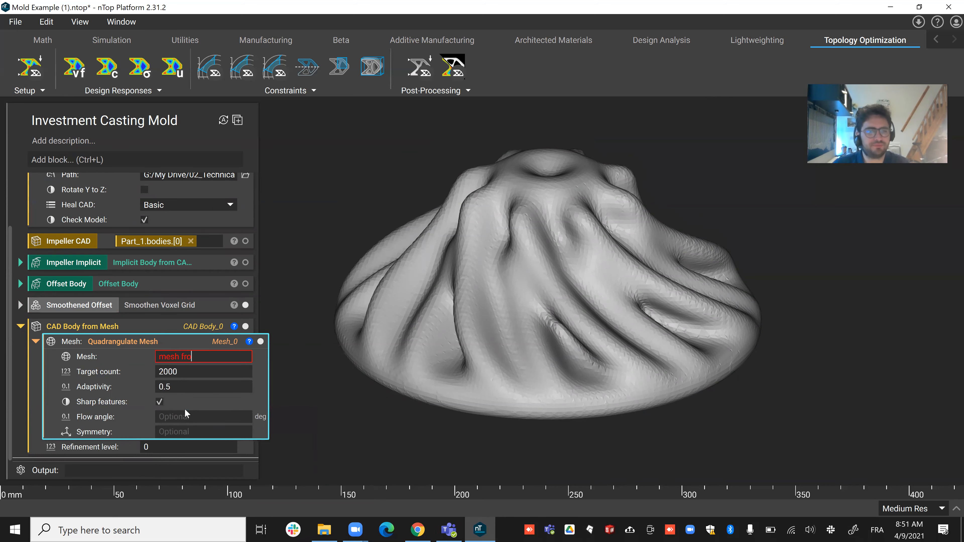
{"action": "key", "text": "Return"}
{"action": "left_click_drag", "start_coordinate": [75, 306], "coordinate": [220, 373]}
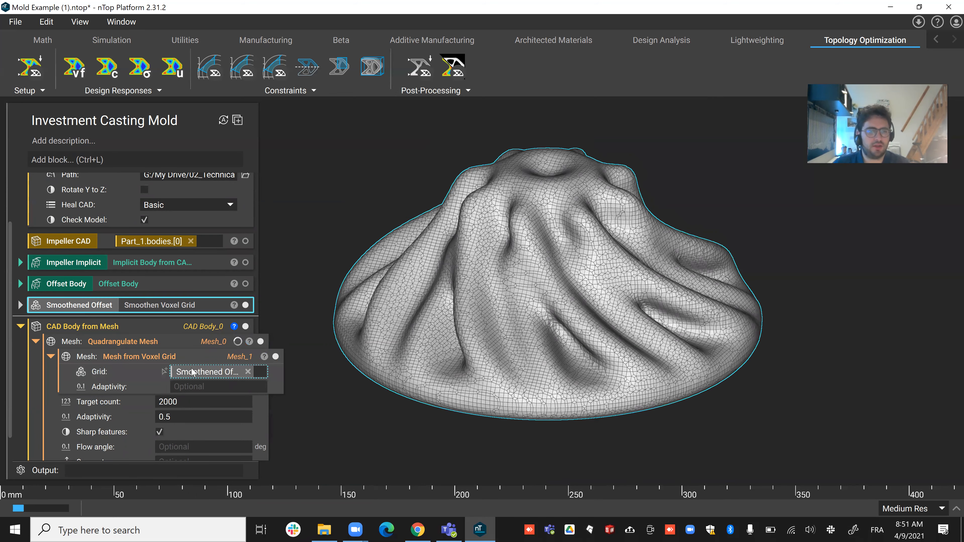
{"action": "scroll", "coordinate": [191, 368], "scroll_direction": "down", "scroll_amount": 1}
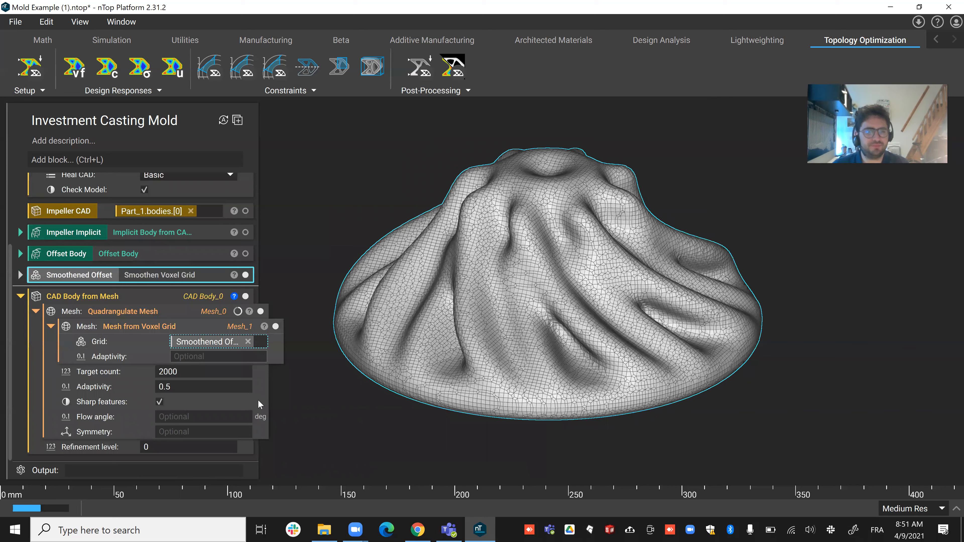
{"action": "left_click", "coordinate": [20, 297]}
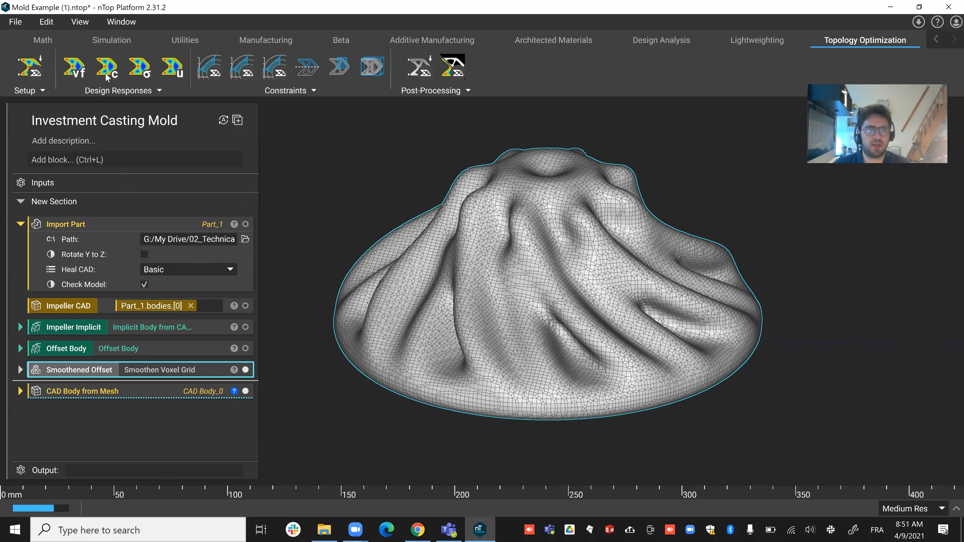
Add an Export Part block with CAD Body from Mesh as its part input, and place the CAD block above it
{"action": "left_click", "coordinate": [82, 159]}
{"action": "type", "text": "export"}
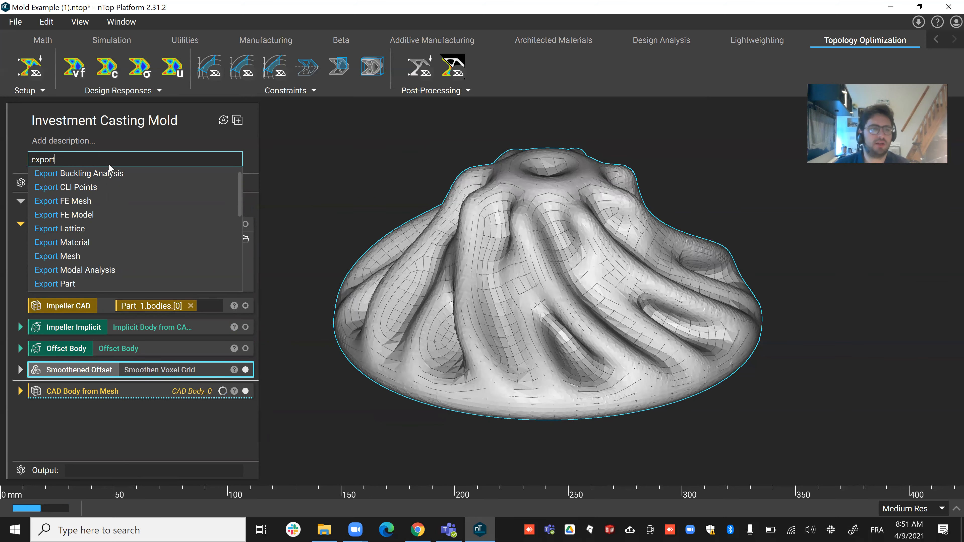
{"action": "left_click", "coordinate": [117, 285]}
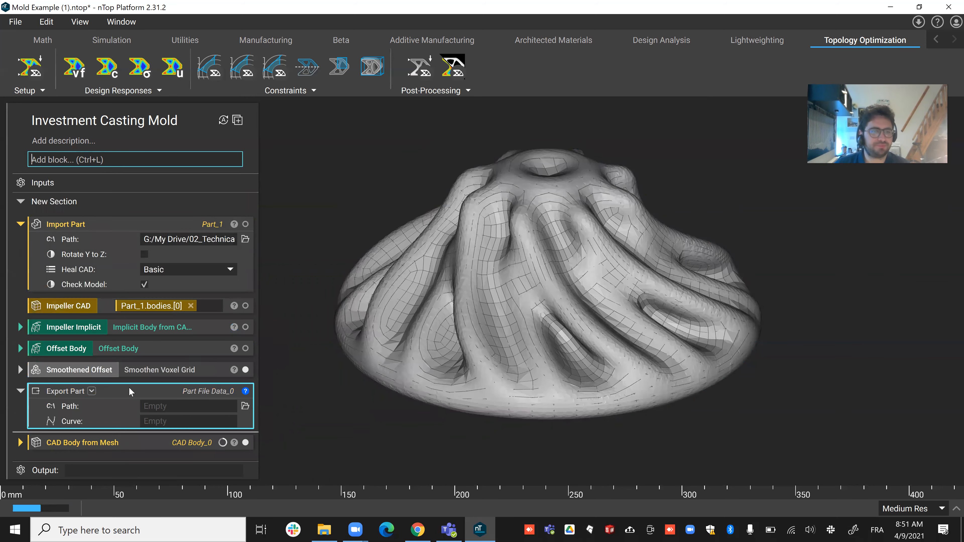
{"action": "left_click", "coordinate": [172, 422]}
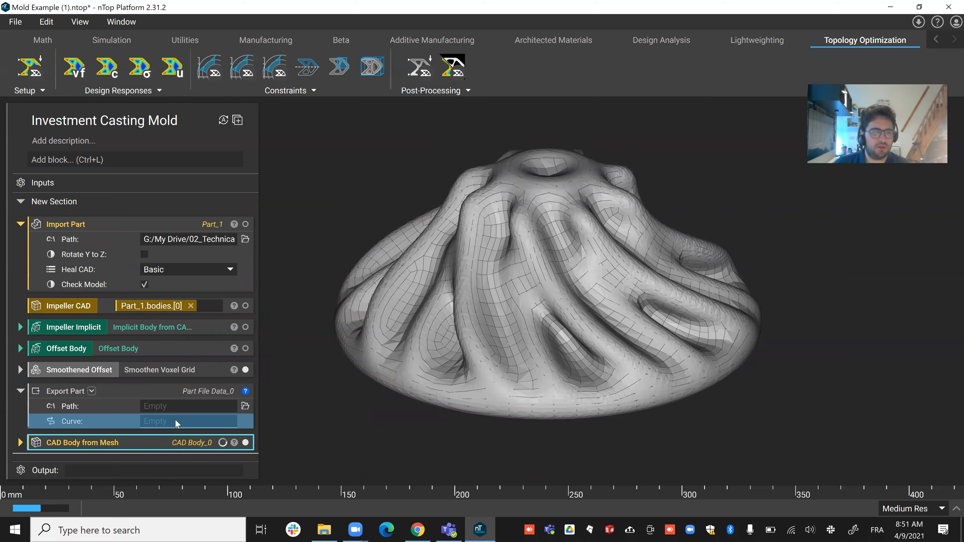
{"action": "left_click_drag", "start_coordinate": [175, 420], "coordinate": [175, 420]}
{"action": "left_click_drag", "start_coordinate": [104, 442], "coordinate": [108, 381]}
{"action": "left_click", "coordinate": [133, 413]}
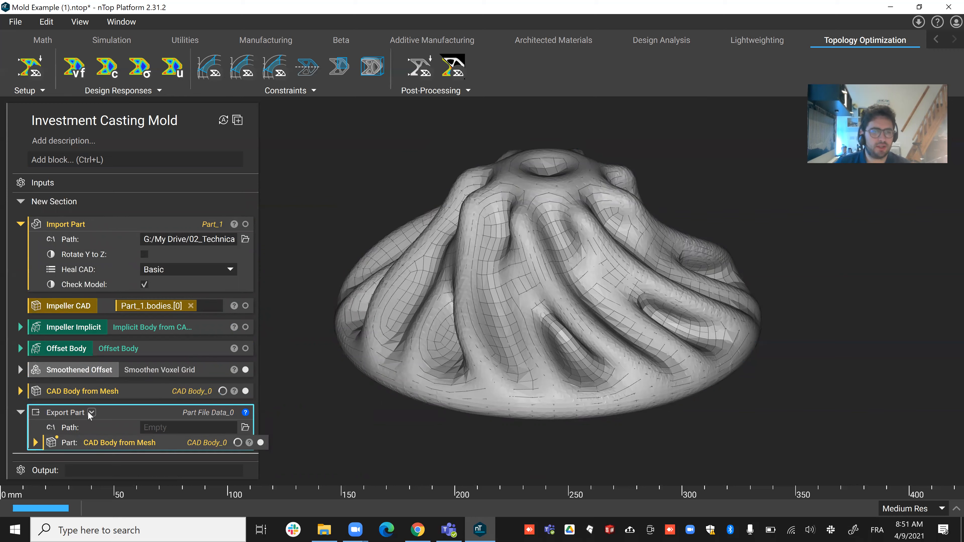
Check which file formats are available for the part export path, and leave without choosing a file
{"action": "left_click", "coordinate": [245, 427]}
{"action": "left_click", "coordinate": [142, 454]}
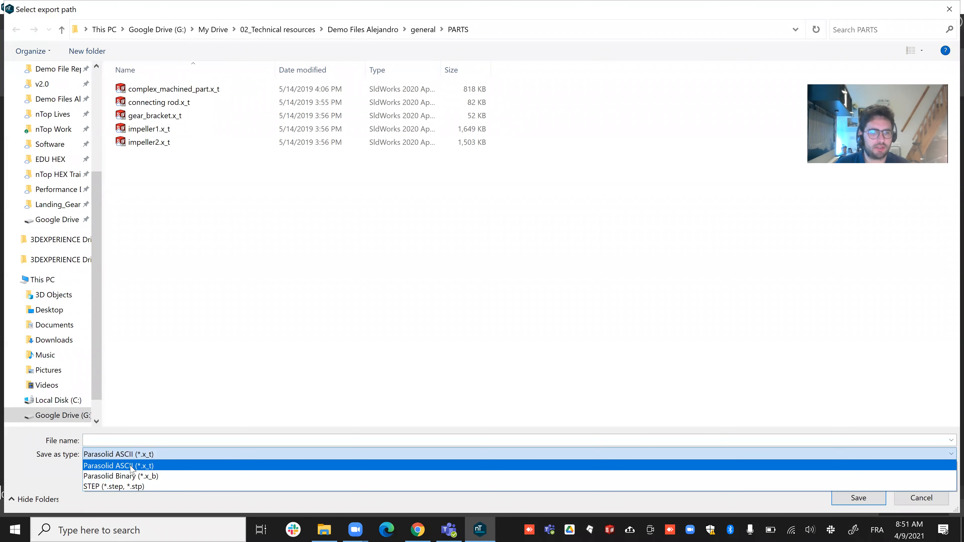
{"action": "left_click", "coordinate": [305, 403]}
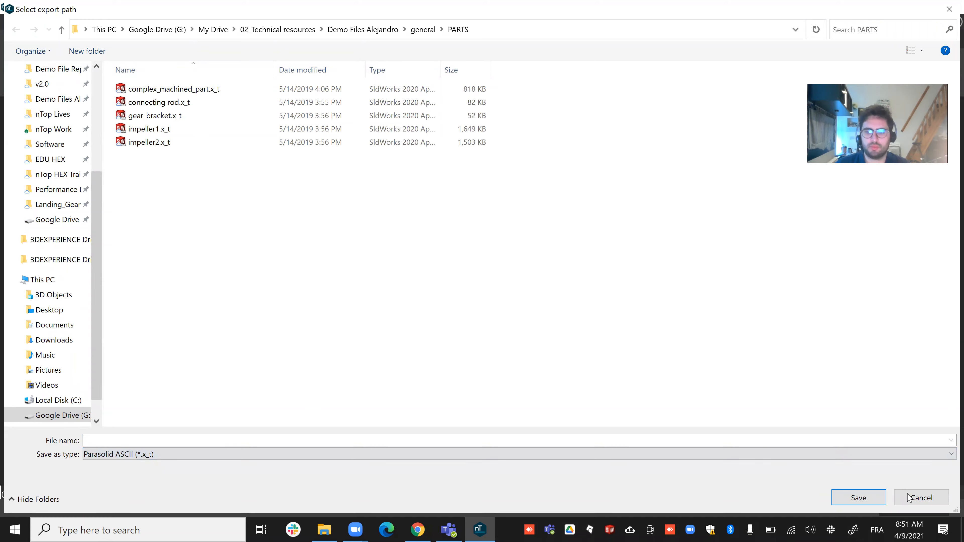
{"action": "left_click", "coordinate": [921, 497]}
Turn the CAD Body from Mesh block into a variable named Offset CAD, and collapse the Export Part block
{"action": "right_click", "coordinate": [142, 389]}
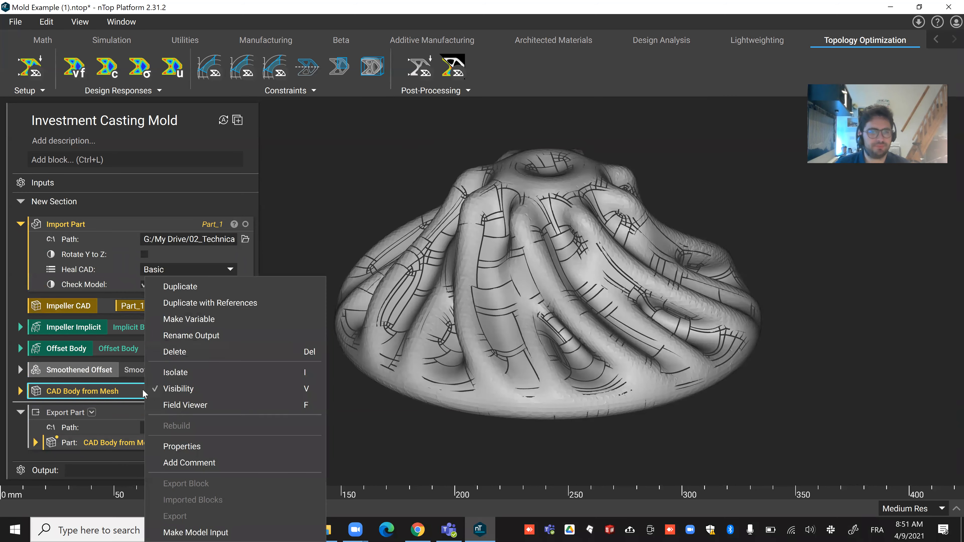
{"action": "left_click", "coordinate": [166, 321]}
{"action": "double_click", "coordinate": [67, 392]}
{"action": "type", "text": "Offset CAD"}
{"action": "key", "text": "Return"}
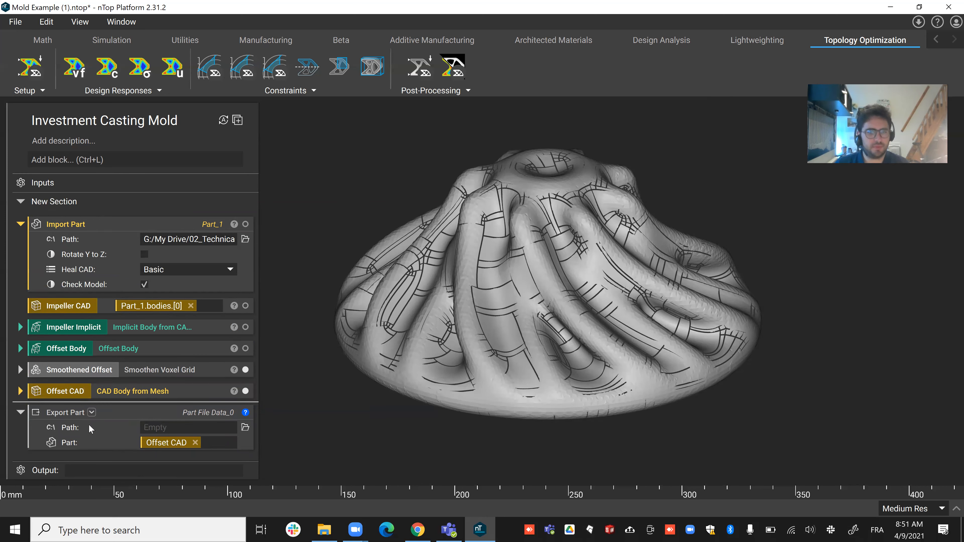
{"action": "left_click", "coordinate": [28, 414]}
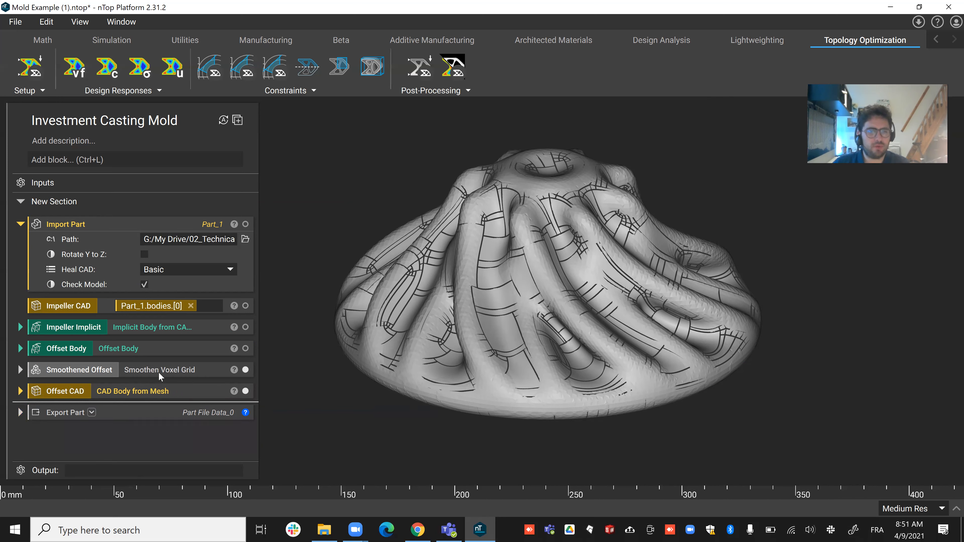
Isolate the Offset CAD body to examine its surface patches, and select the Offset Body block
{"action": "left_click", "coordinate": [156, 390]}
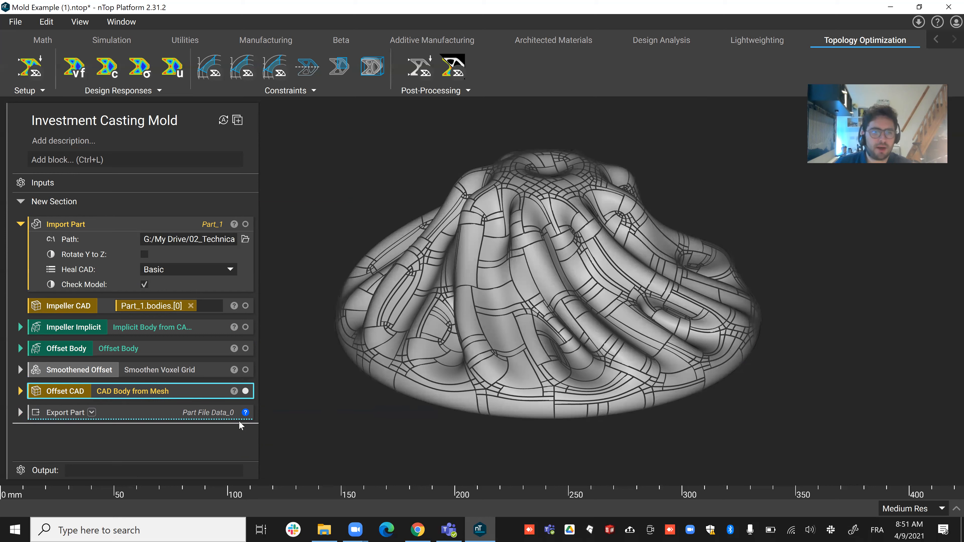
{"action": "left_click", "coordinate": [302, 423]}
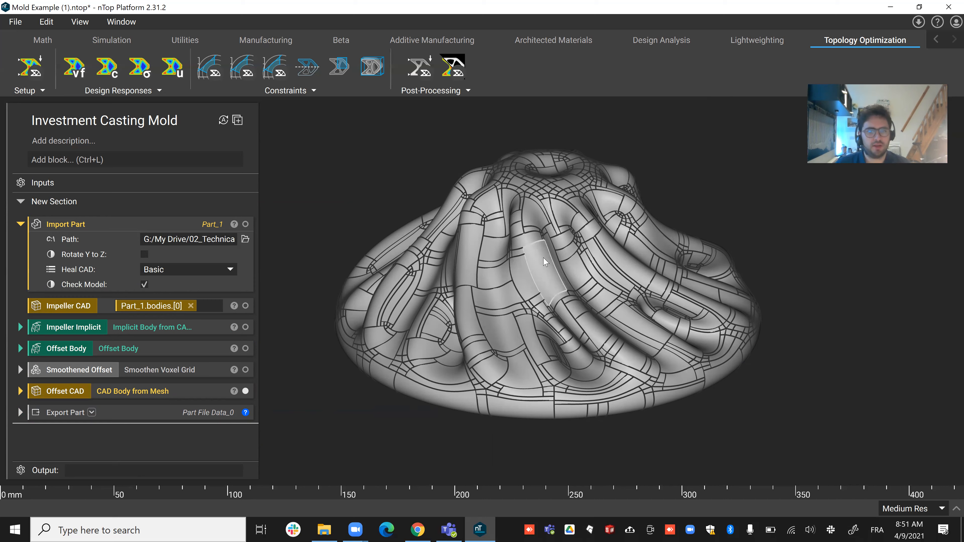
{"action": "left_click", "coordinate": [85, 351]}
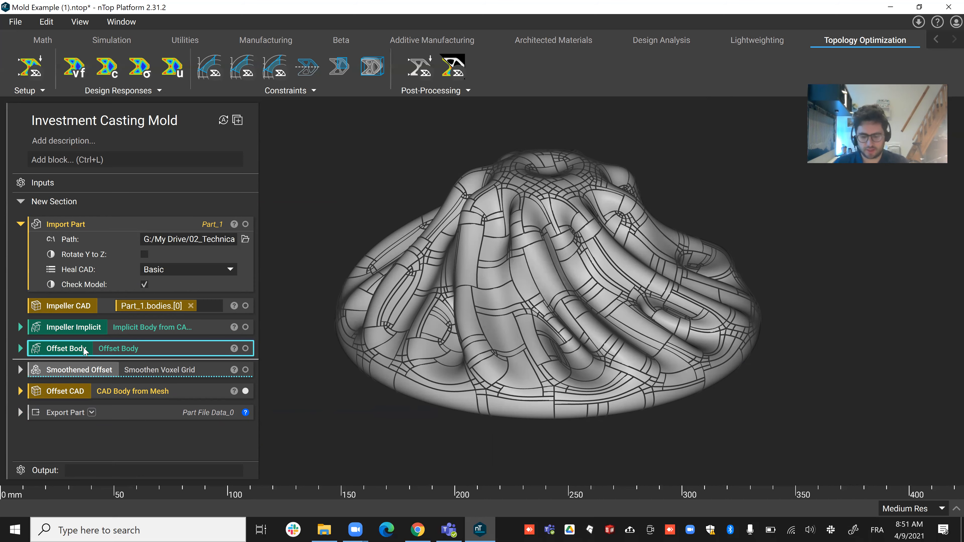
Isolate the Smoothened Offset voxel grid and briefly check it with a section cut
{"action": "left_click", "coordinate": [98, 372]}
{"action": "key", "text": "i"}
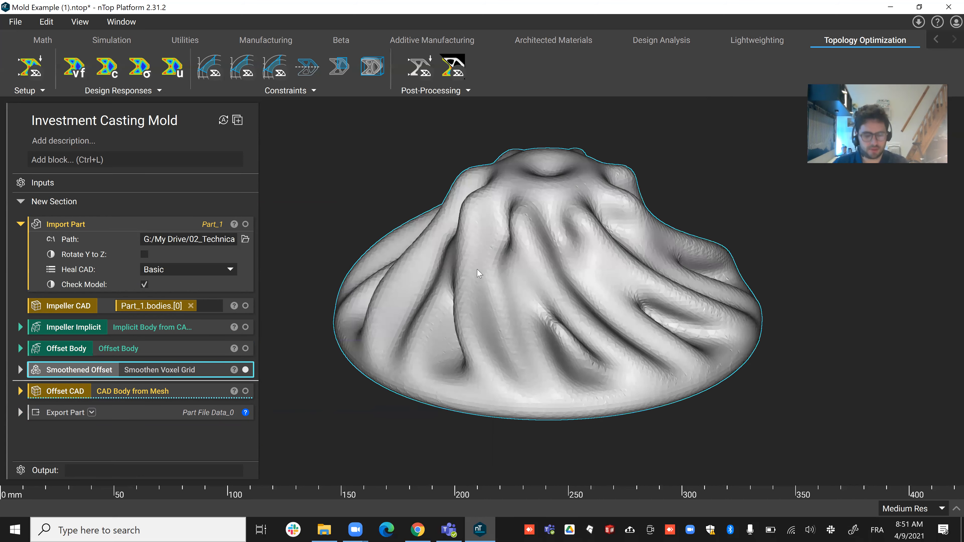
{"action": "key", "text": "x"}
{"action": "left_click", "coordinate": [904, 407]}
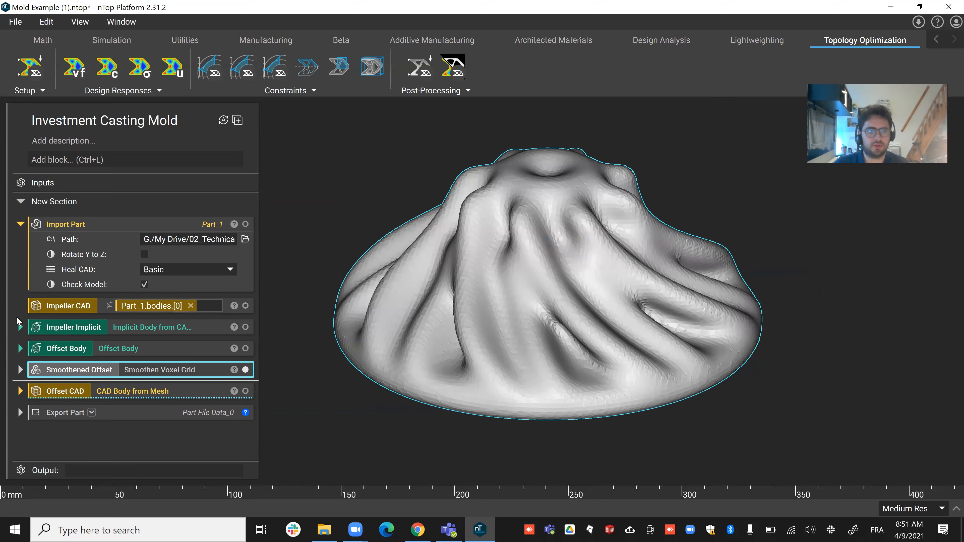
{"action": "left_click", "coordinate": [90, 348]}
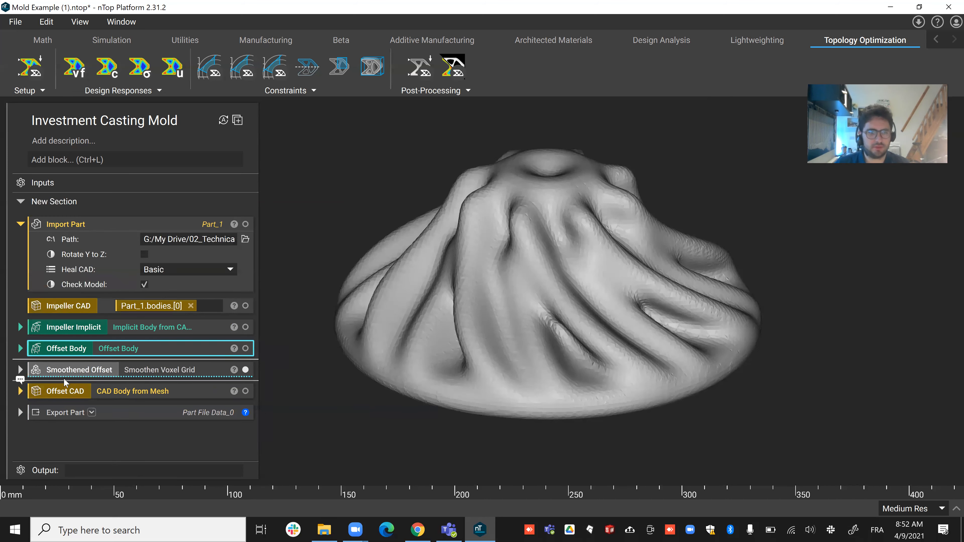
Add an Implicit Body from Voxel Grid block with Smoothened Offset as its voxel grid input
{"action": "left_click", "coordinate": [85, 160]}
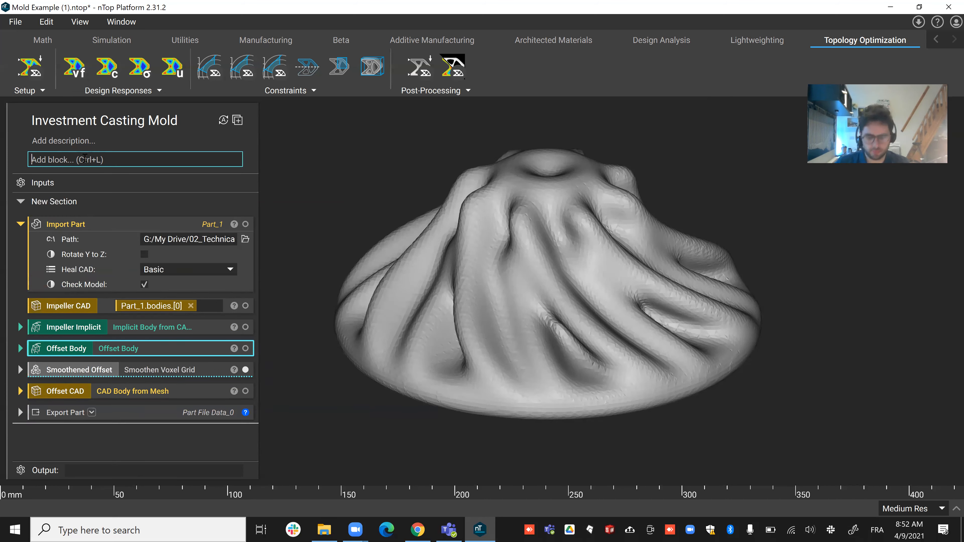
{"action": "type", "text": "imp "}
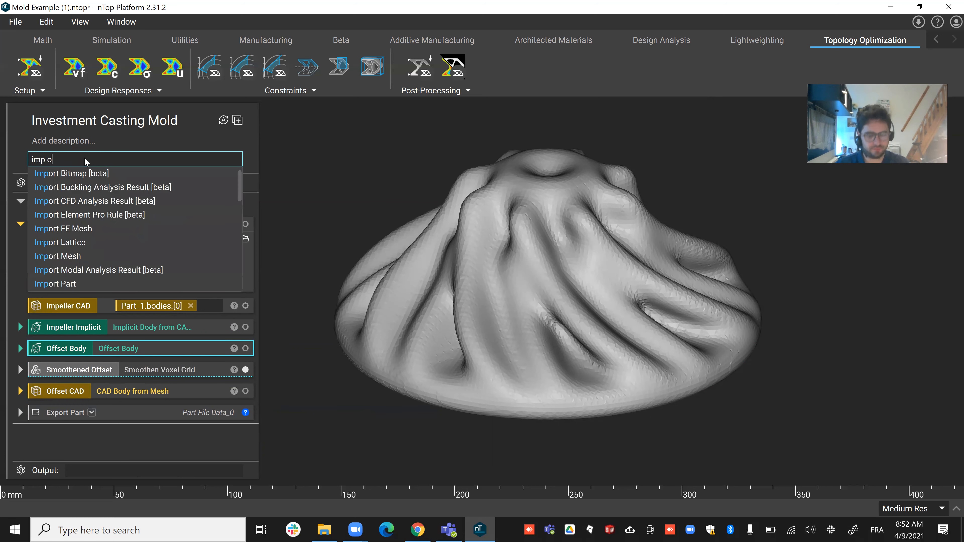
{"action": "type", "text": "vox"}
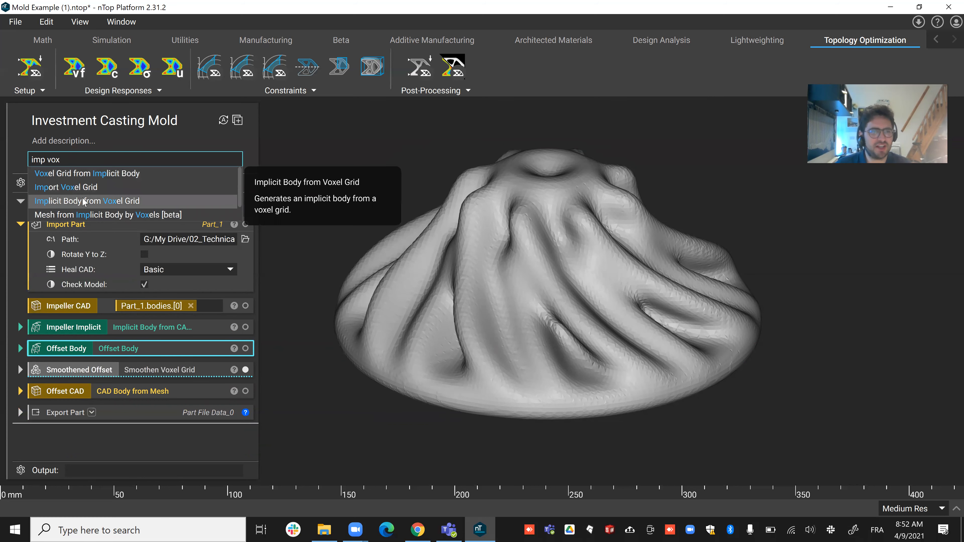
{"action": "left_click", "coordinate": [76, 202]}
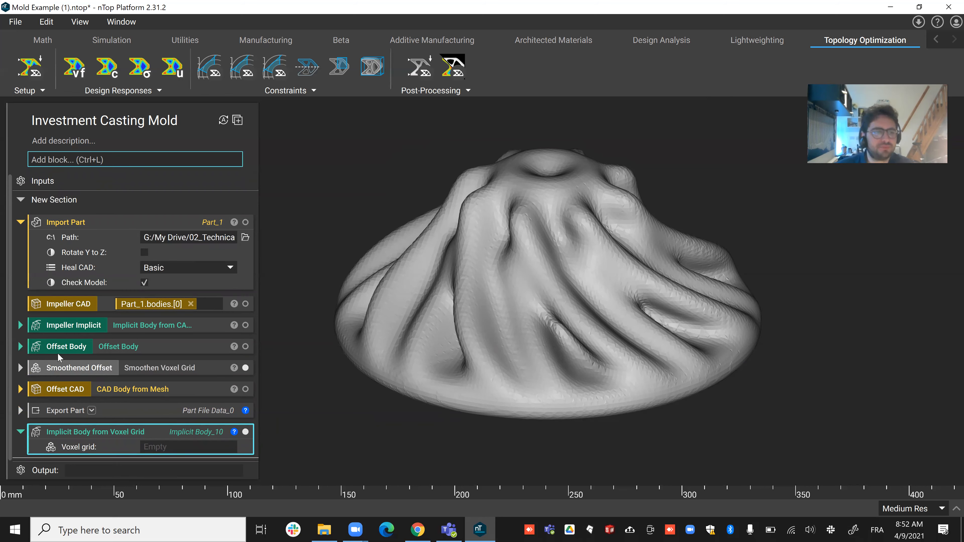
{"action": "left_click", "coordinate": [93, 369]}
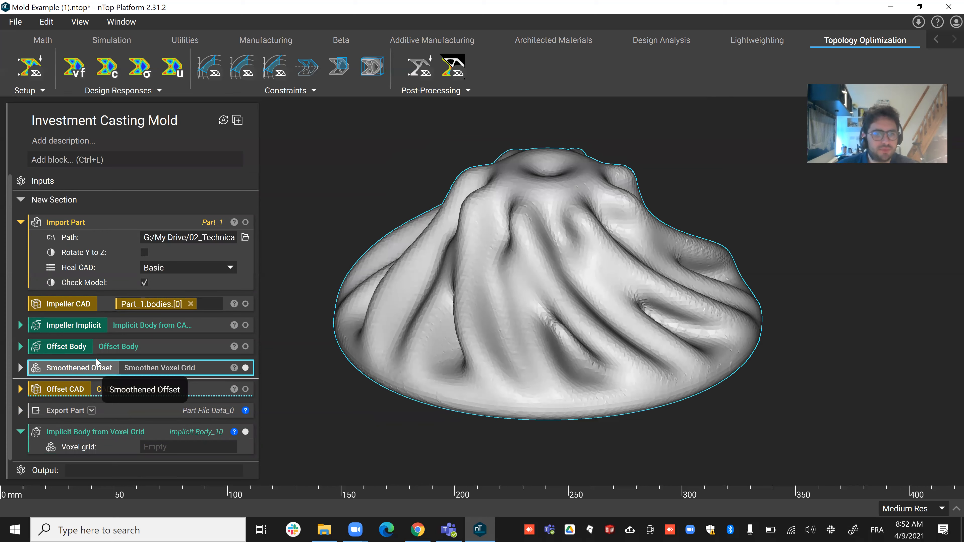
{"action": "left_click_drag", "start_coordinate": [55, 371], "coordinate": [191, 449]}
Turn the Implicit Body from Voxel Grid block into a variable named Smoothened Offset Implicit
{"action": "right_click", "coordinate": [154, 431]}
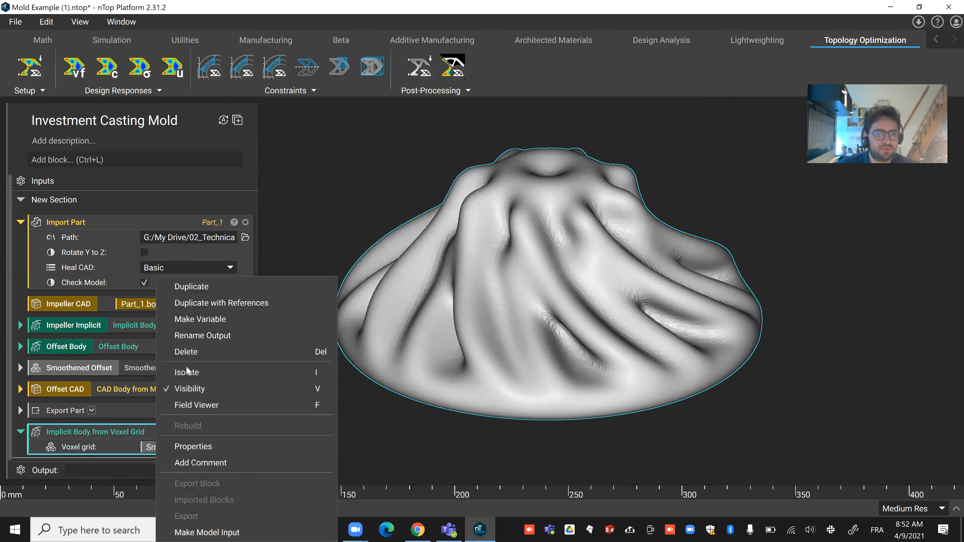
{"action": "left_click", "coordinate": [198, 321]}
{"action": "double_click", "coordinate": [68, 431]}
{"action": "type", "text": "Smoothened Ofss"}
{"action": "key", "text": "BackSpace"}
{"action": "type", "text": "fse"}
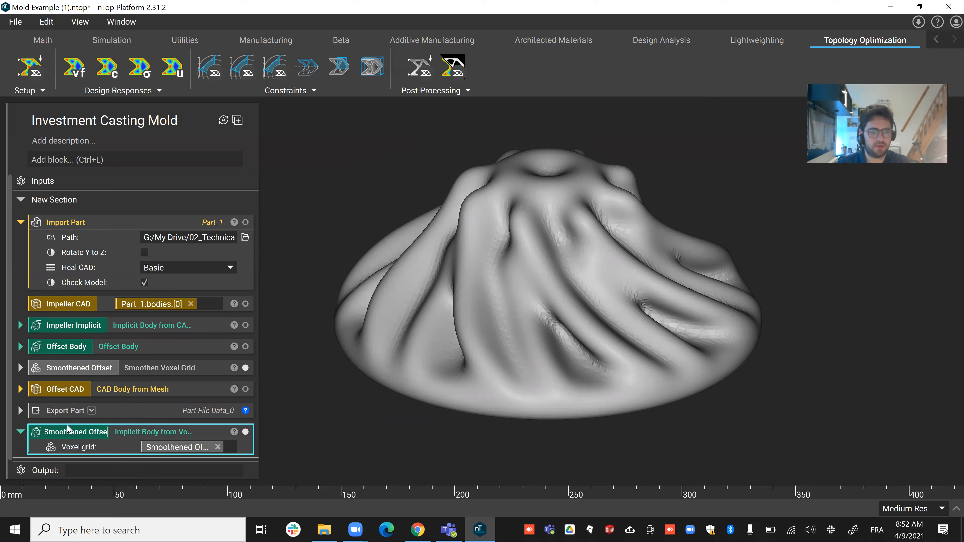
{"action": "type", "text": "t Implicit"}
{"action": "key", "text": "Return"}
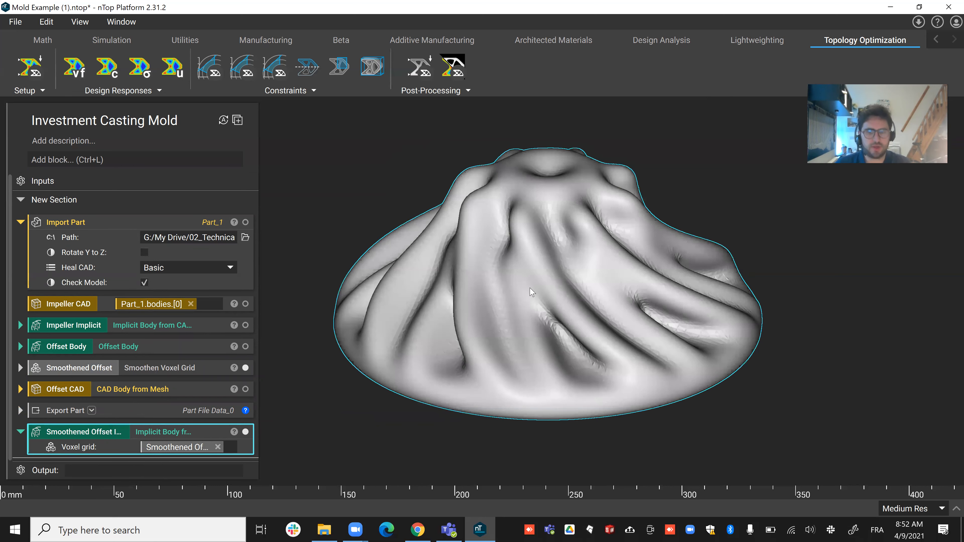
Inspect the Smoothened Offset Implicit body in a horizontal section cut at about Z 37.7, and close the cut
{"action": "key", "text": "ctrl+shift+s"}
{"action": "left_click", "coordinate": [904, 408]}
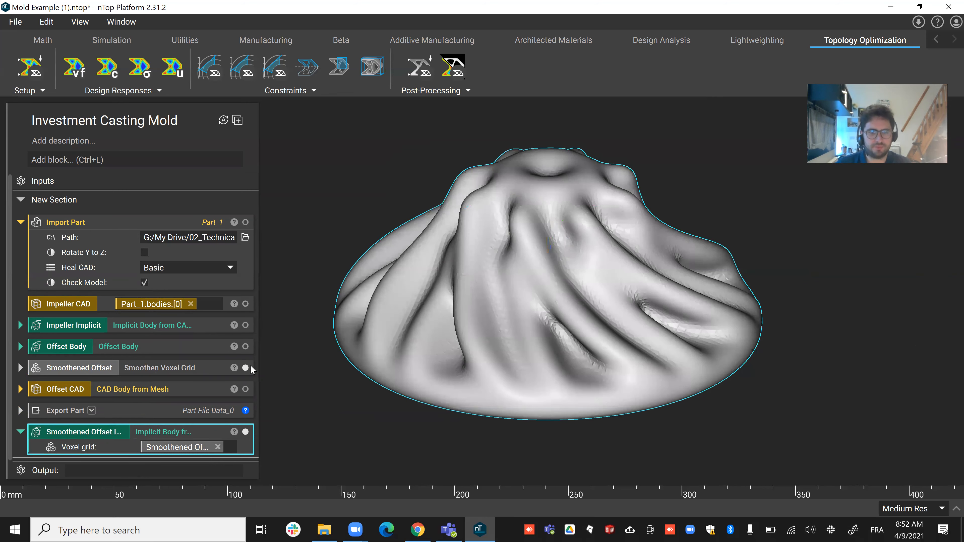
{"action": "key", "text": "ctrl+shift+s"}
{"action": "right_click_drag", "start_coordinate": [518, 297], "coordinate": [521, 227]}
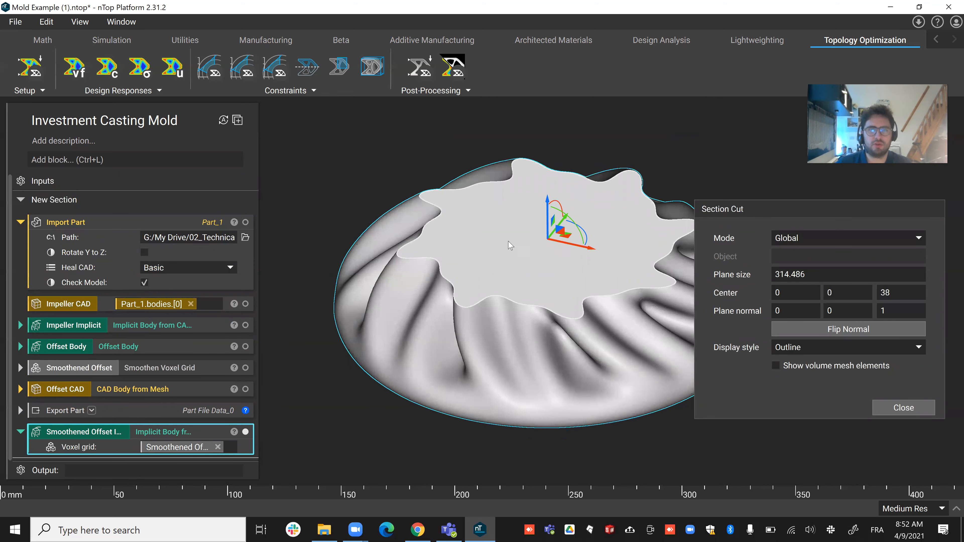
{"action": "mouse_move", "coordinate": [547, 203]}
{"action": "left_mouse_down"}
{"action": "mouse_move", "coordinate": [553, 226]}
{"action": "mouse_move", "coordinate": [554, 207]}
{"action": "left_mouse_up"}
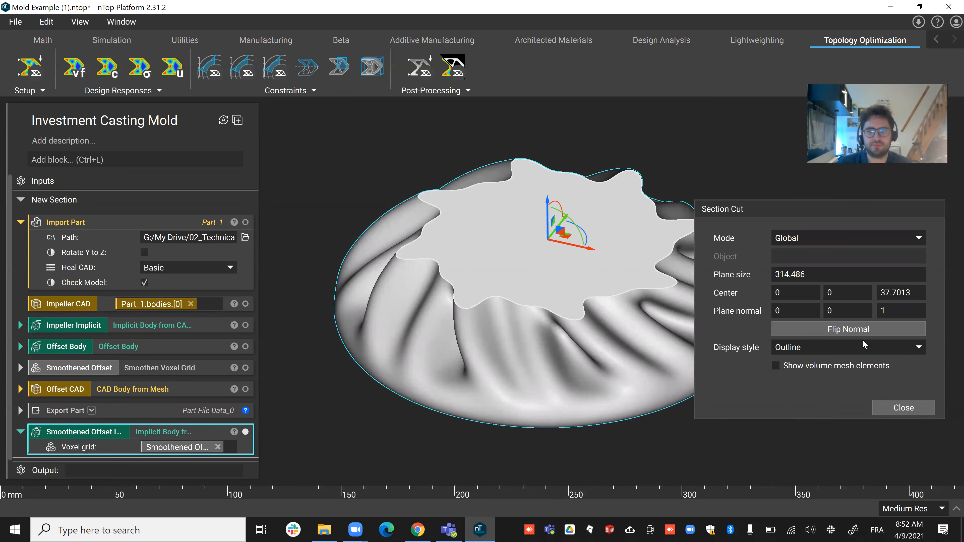
{"action": "left_click", "coordinate": [903, 407]}
Add a Boolean Subtract block with Smoothened Offset Implicit as its primary body
{"action": "left_click", "coordinate": [91, 160]}
{"action": "type", "text": "boolean sib"}
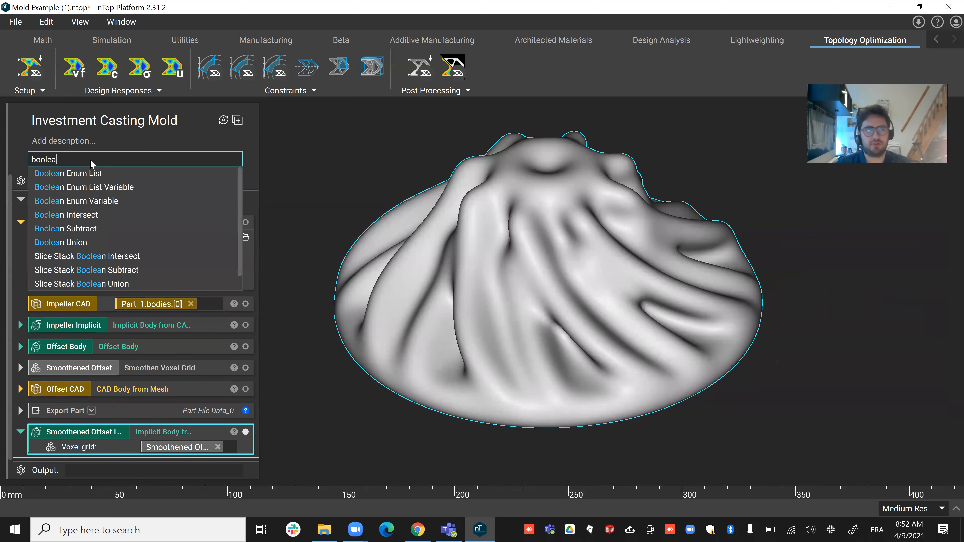
{"action": "key", "text": "BackSpace"}
{"action": "key", "text": "BackSpace"}
{"action": "type", "text": "ubtr"}
{"action": "left_click", "coordinate": [96, 174]}
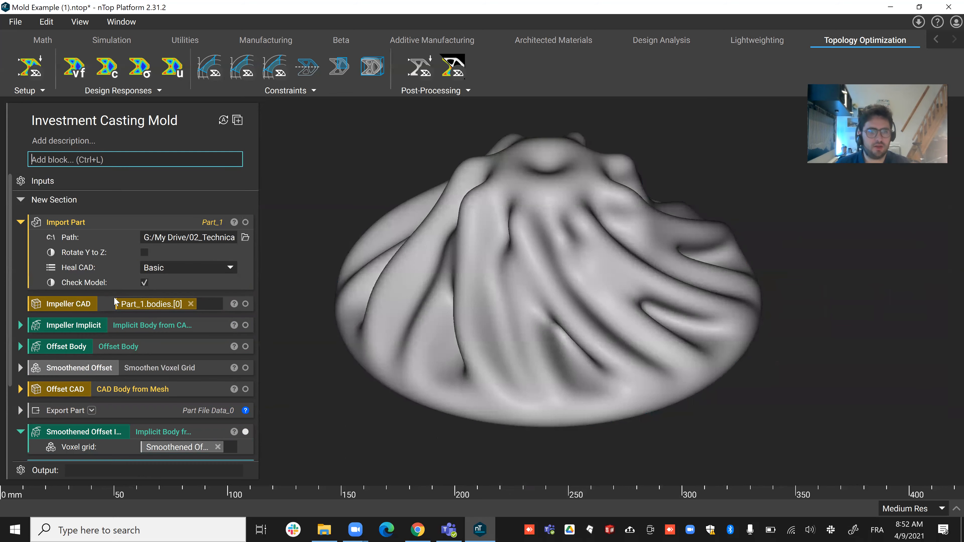
{"action": "left_click_drag", "start_coordinate": [95, 332], "coordinate": [192, 415]}
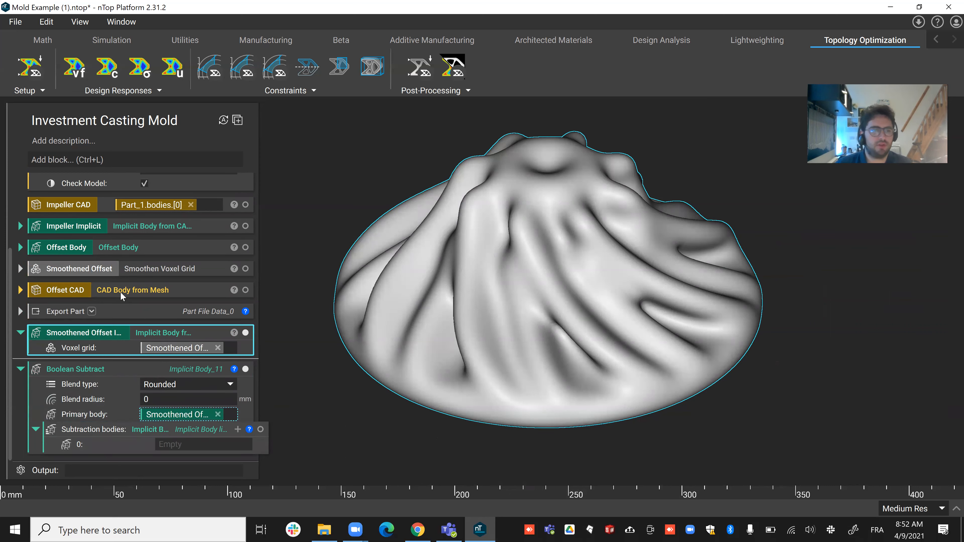
Isolate Impeller Implicit to check it, and set it as the subtraction body of the Boolean Subtract
{"action": "left_click", "coordinate": [116, 227]}
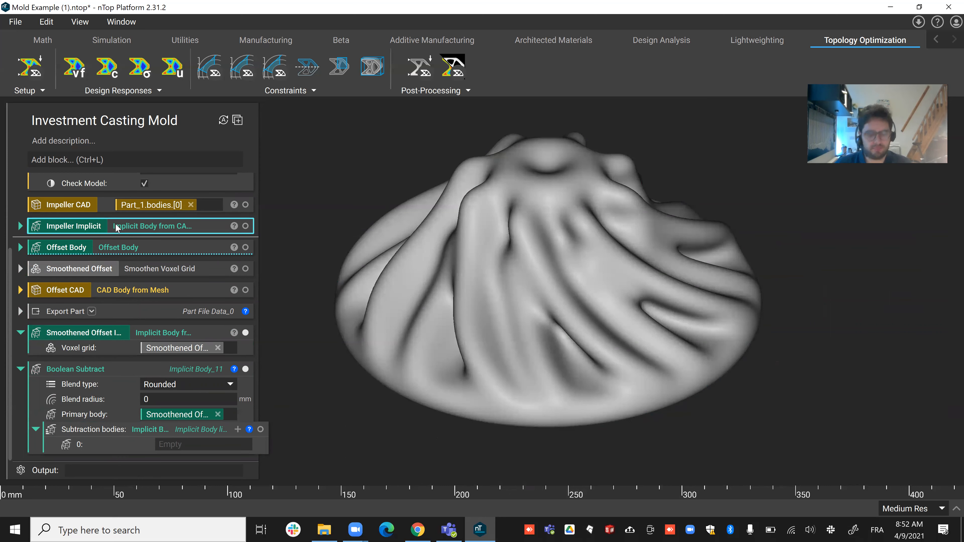
{"action": "key", "text": "i"}
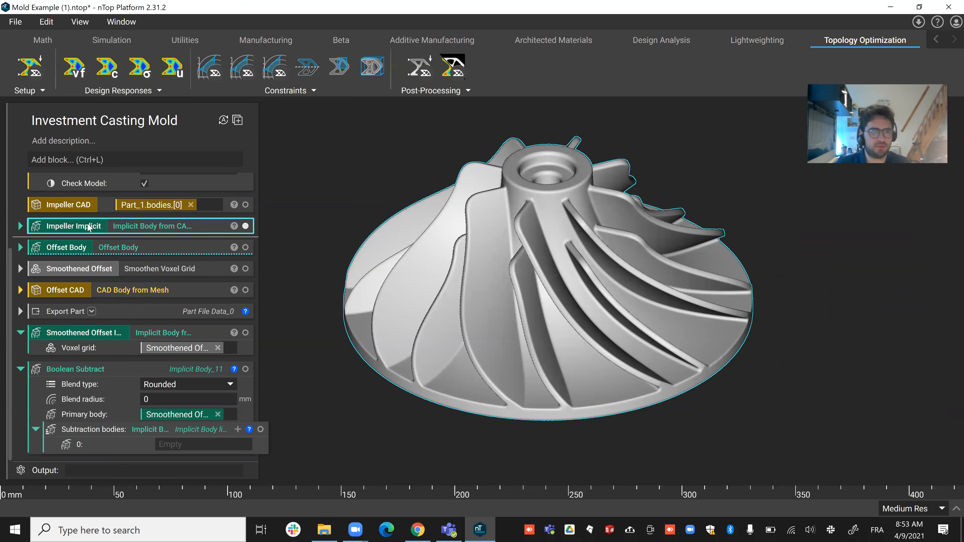
{"action": "left_click_drag", "start_coordinate": [90, 228], "coordinate": [208, 442]}
{"action": "left_click", "coordinate": [161, 373]}
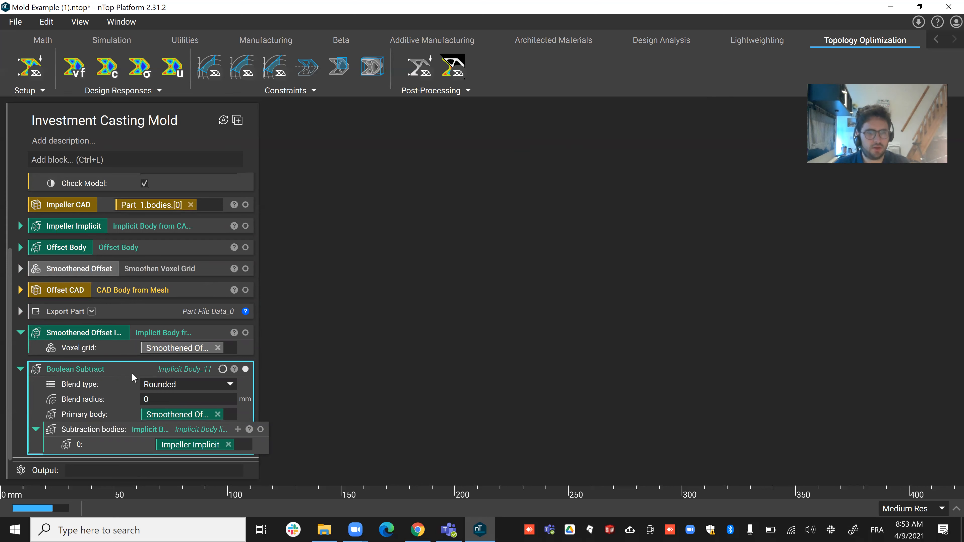
Turn the Boolean Subtract block into a variable named MOULD DE PRECISION
{"action": "right_click", "coordinate": [140, 367]}
{"action": "left_click", "coordinate": [170, 321]}
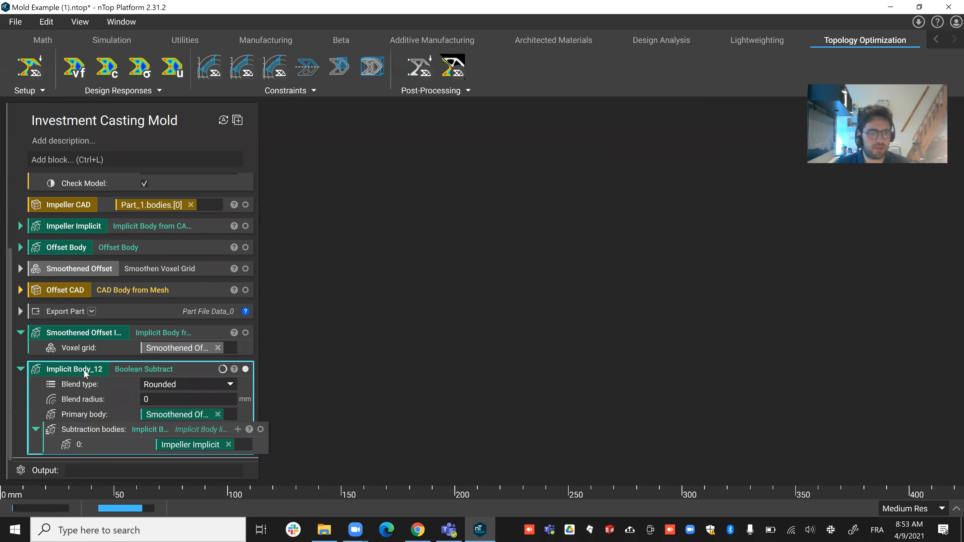
{"action": "double_click", "coordinate": [84, 370]}
{"action": "type", "text": "MOLD"}
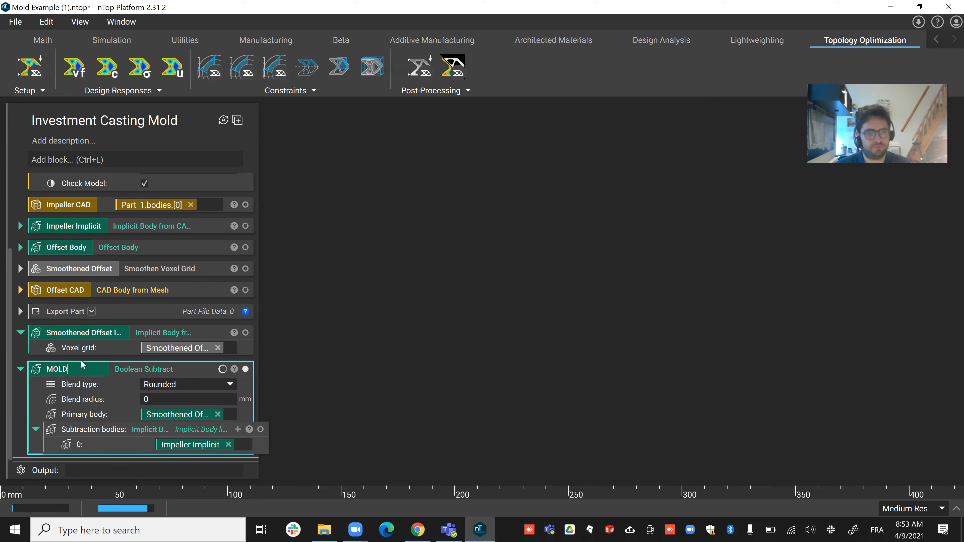
{"action": "key", "text": "Return"}
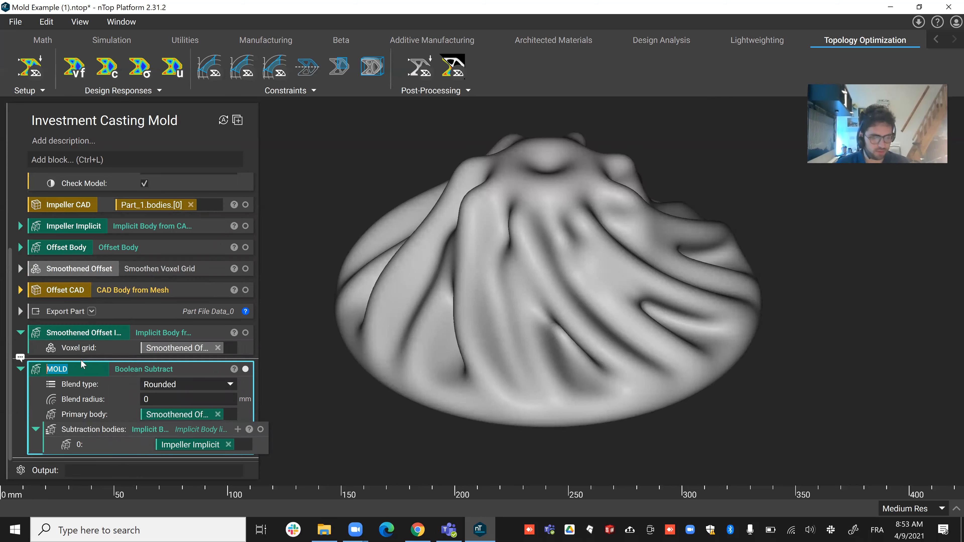
{"action": "type", "text": "MO"}
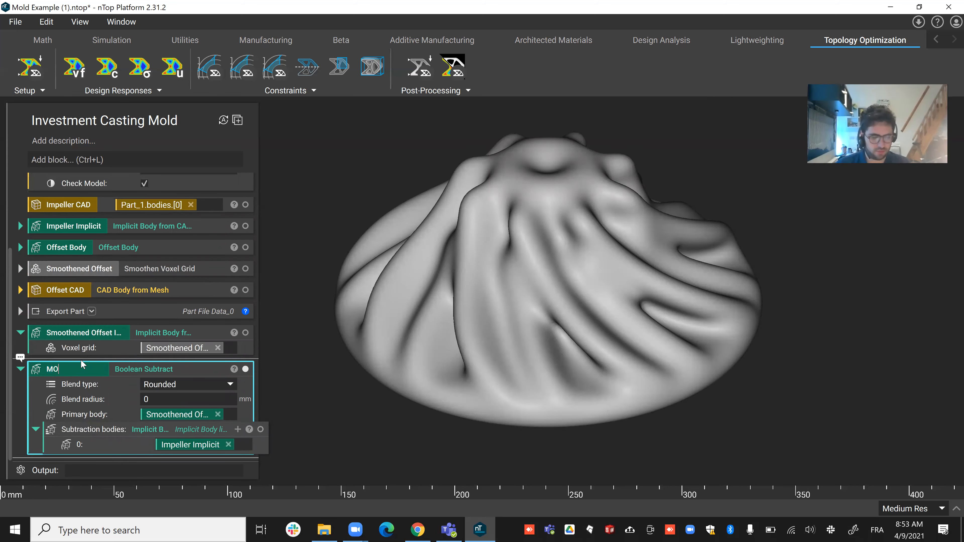
{"action": "type", "text": "ULD DE PRECISION"}
{"action": "key", "text": "Return"}
Inspect the inside of MOULD DE PRECISION with a slightly tilted section cut, and close the cut
{"action": "left_click", "coordinate": [160, 371]}
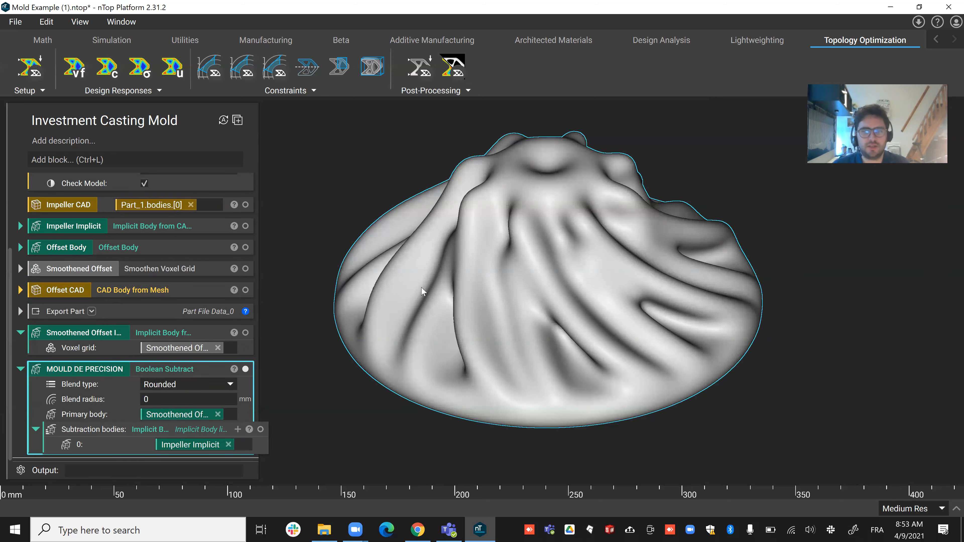
{"action": "key", "text": "x"}
{"action": "right_click_drag", "start_coordinate": [549, 290], "coordinate": [556, 214]}
{"action": "left_click_drag", "start_coordinate": [555, 210], "coordinate": [553, 226]}
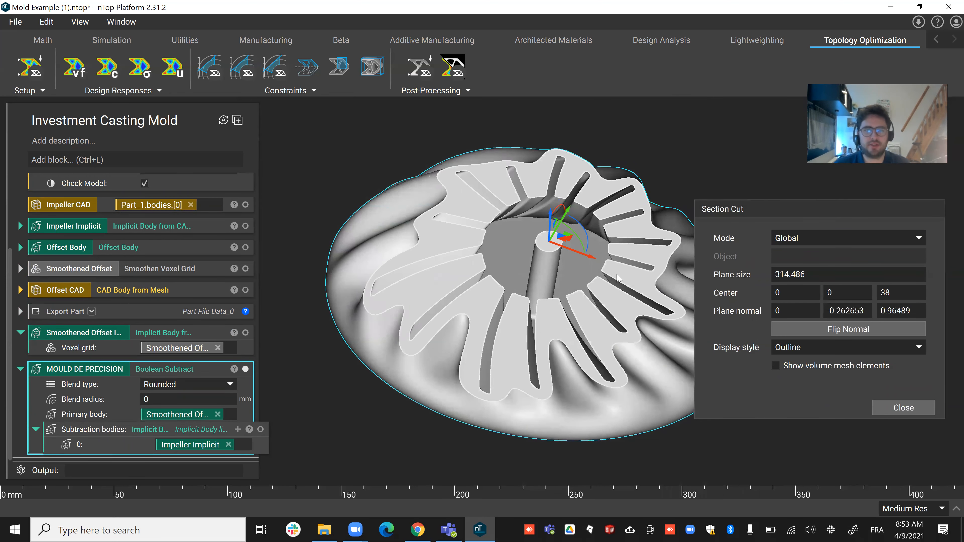
{"action": "left_click", "coordinate": [877, 408]}
{"action": "key", "text": "x"}
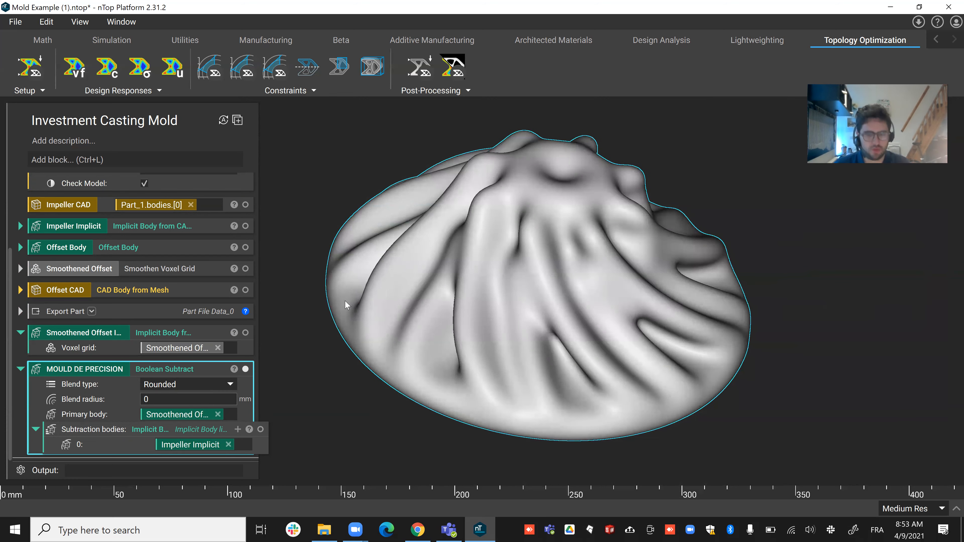
Section the mold with a horizontal plane at about Z 21 to examine the impeller cavity
{"action": "key", "text": "x"}
{"action": "right_click_drag", "start_coordinate": [507, 257], "coordinate": [504, 191]}
{"action": "left_click_drag", "start_coordinate": [561, 240], "coordinate": [559, 279]}
{"action": "right_click_drag", "start_coordinate": [479, 285], "coordinate": [374, 339]}
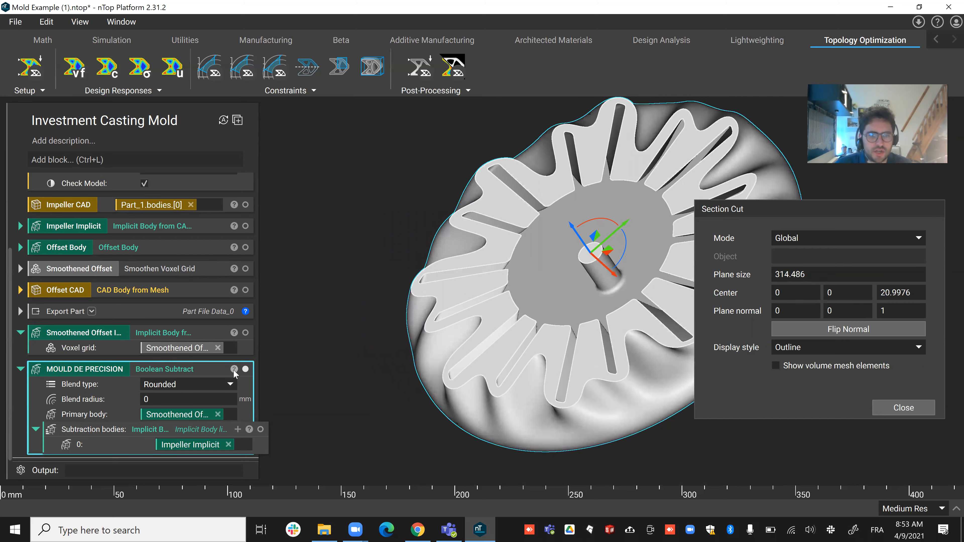
Change the object color of MOULD DE PRECISION to a light peach tone
{"action": "mouse_move", "coordinate": [234, 373]}
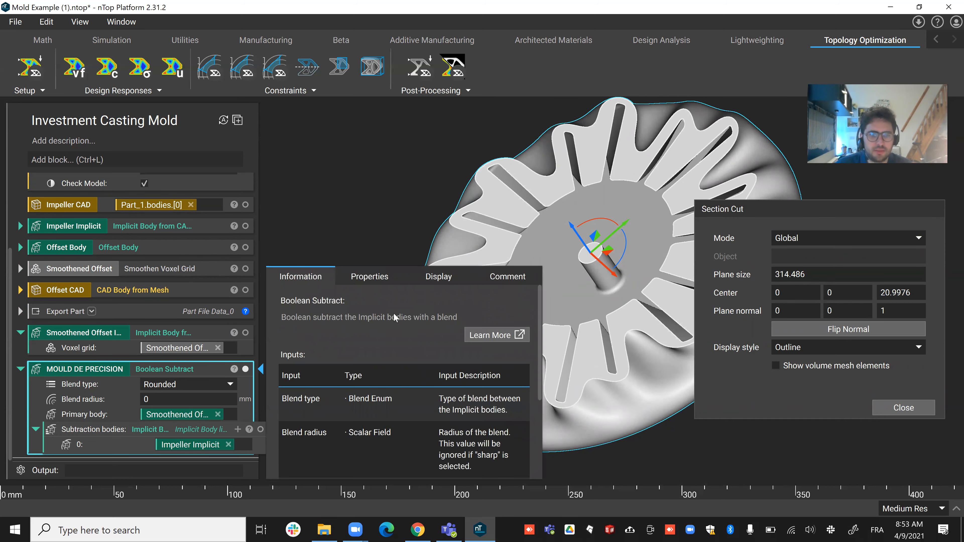
{"action": "left_click", "coordinate": [454, 277]}
{"action": "left_click", "coordinate": [358, 302]}
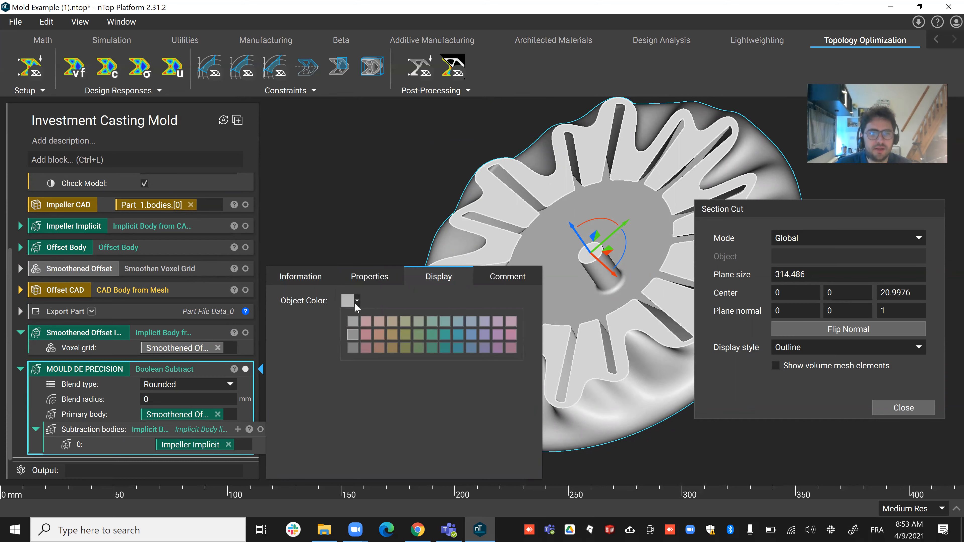
{"action": "left_click", "coordinate": [383, 328]}
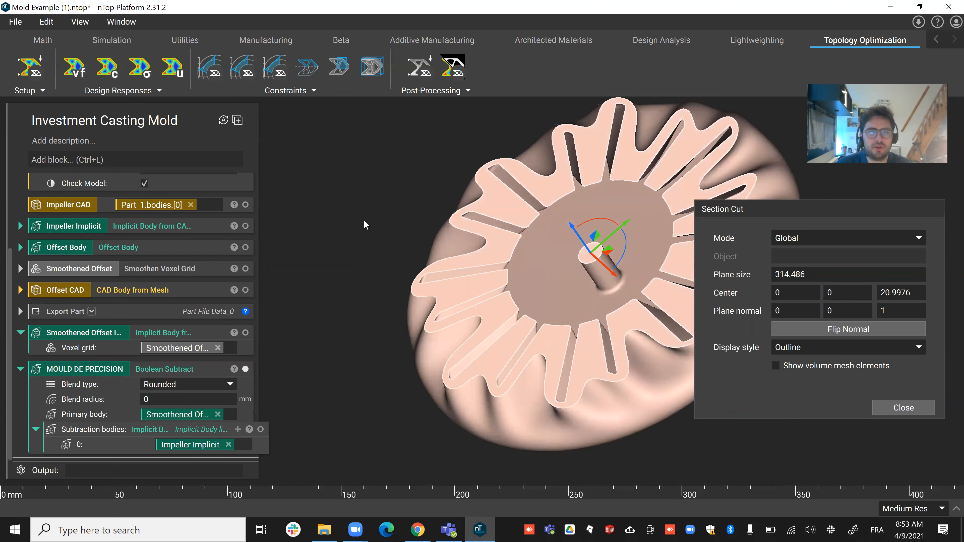
Show and hide Impeller Implicit inside the sectioned mold to compare the part with the cavity
{"action": "scroll", "coordinate": [120, 266], "scroll_direction": "up", "scroll_amount": 3}
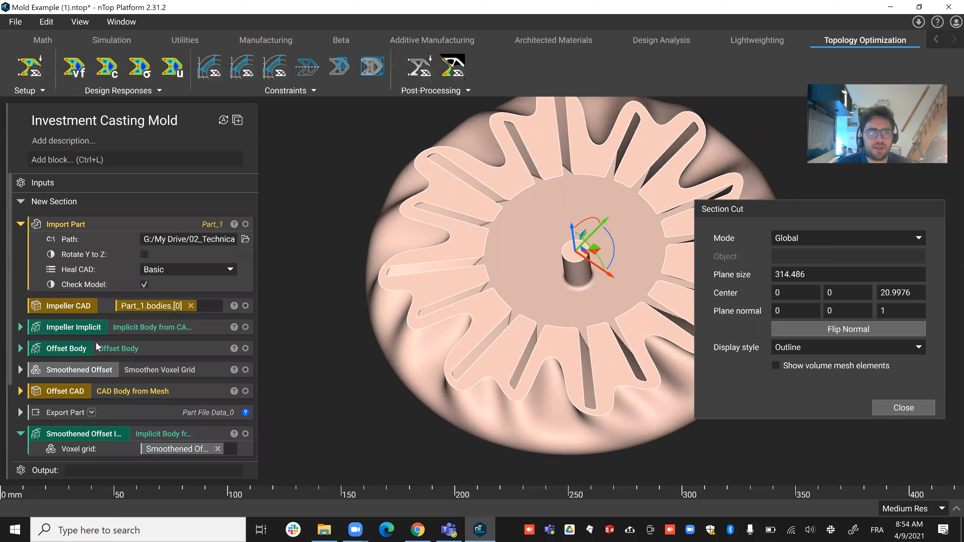
{"action": "left_click", "coordinate": [245, 327]}
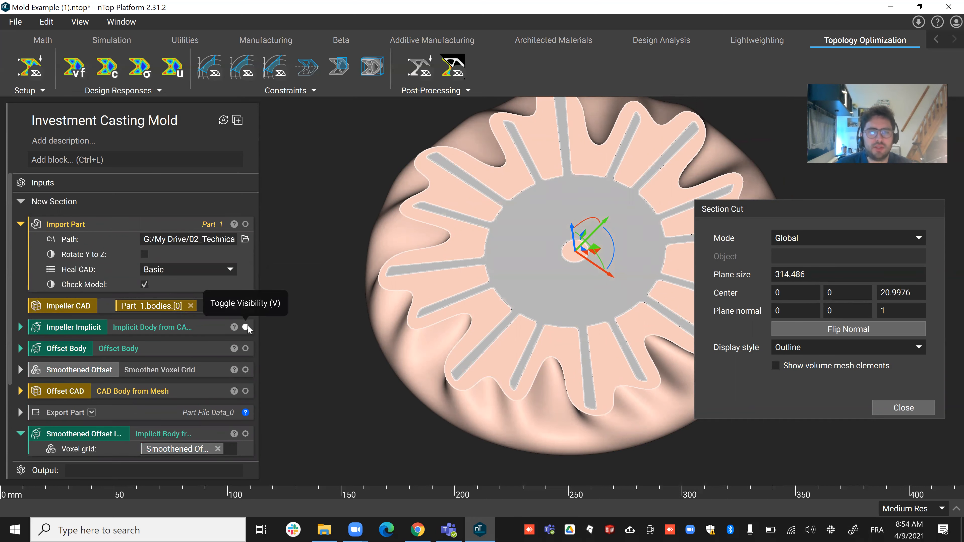
{"action": "left_click", "coordinate": [245, 327]}
{"action": "left_click", "coordinate": [246, 327]}
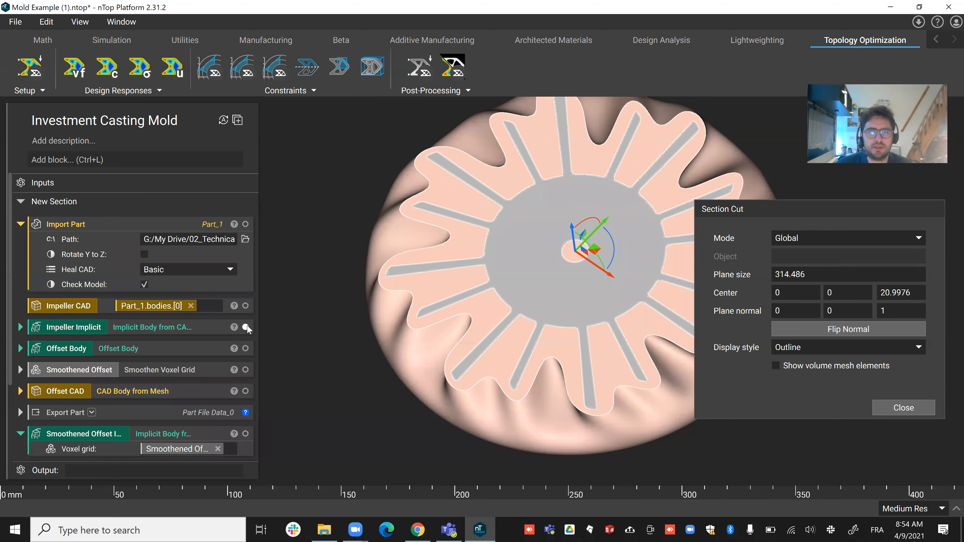
{"action": "left_click", "coordinate": [245, 327]}
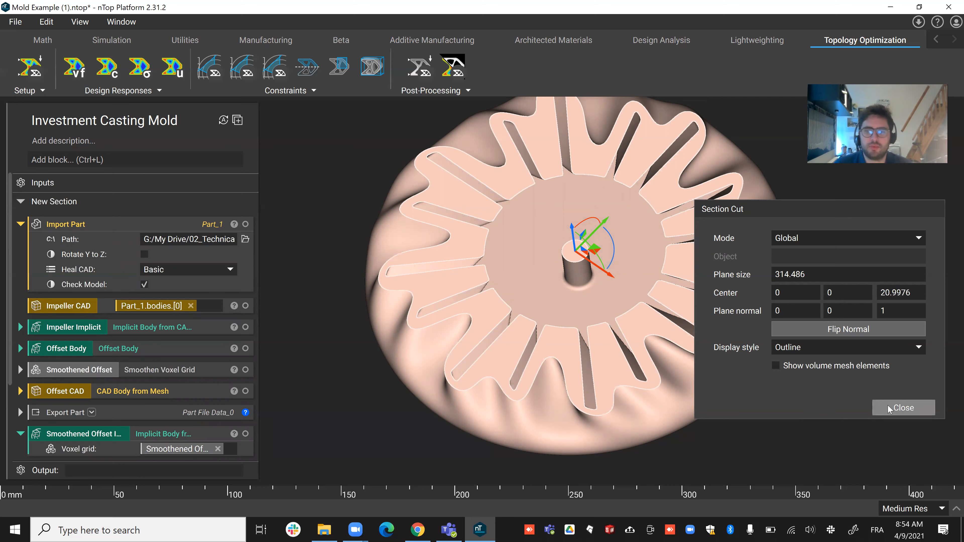
Close the section cut and collapse the smoothened offset implicit and MOULD DE PRECISION blocks
{"action": "left_click", "coordinate": [878, 403]}
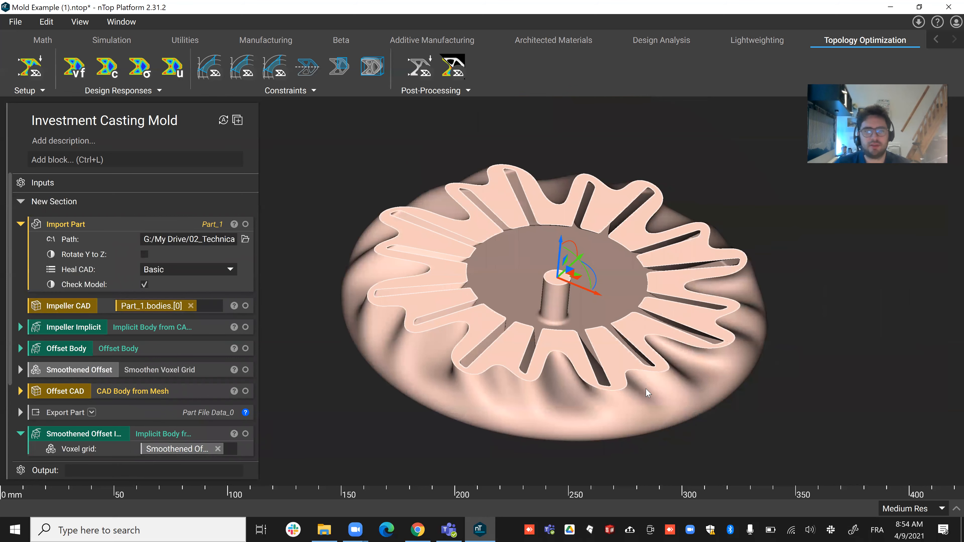
{"action": "scroll", "coordinate": [196, 404], "scroll_direction": "down", "scroll_amount": 3}
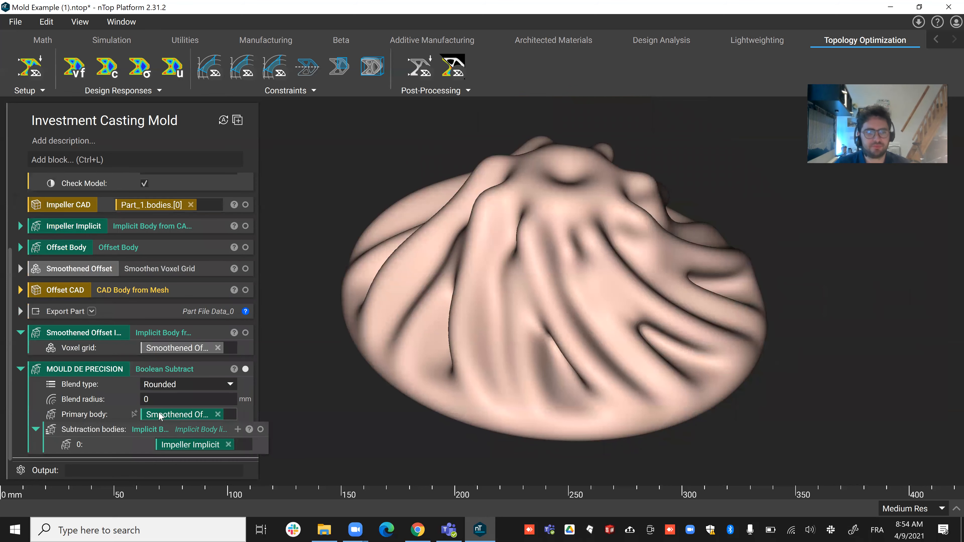
{"action": "left_click", "coordinate": [20, 333]}
{"action": "left_click", "coordinate": [21, 367]}
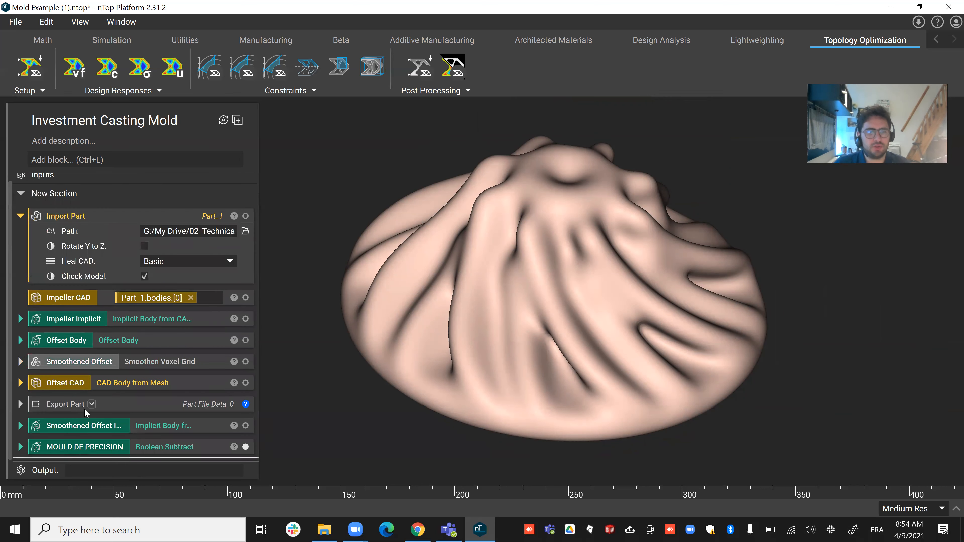
Add a Mesh from Implicit Body by Voxels block using MOULD DE PRECISION as body and 0.5 mm tolerance
{"action": "left_click", "coordinate": [184, 154]}
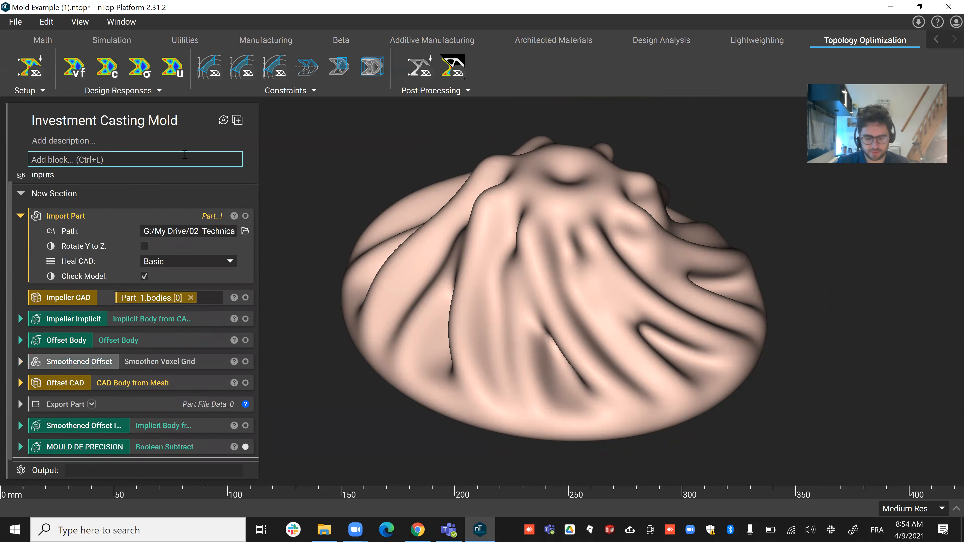
{"action": "type", "text": "mesh fr"}
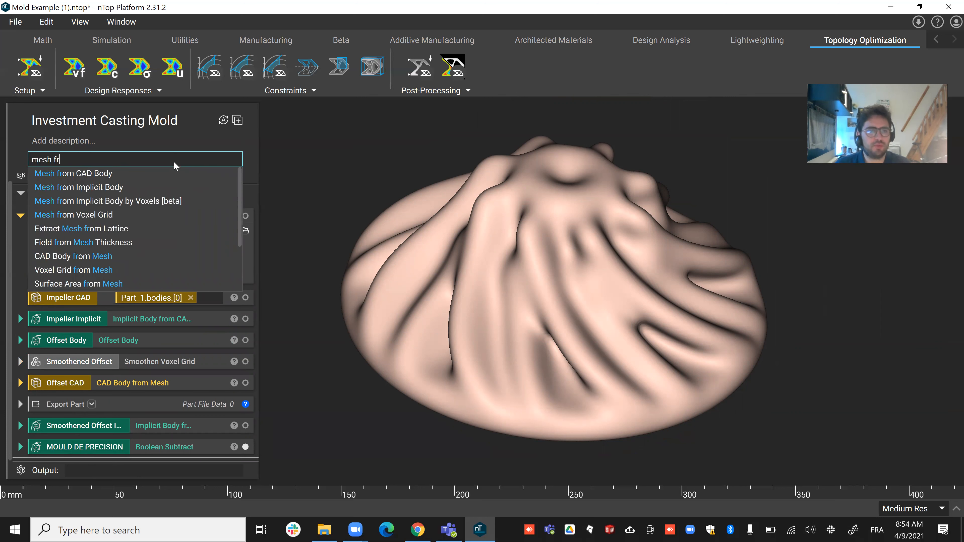
{"action": "left_click", "coordinate": [169, 201]}
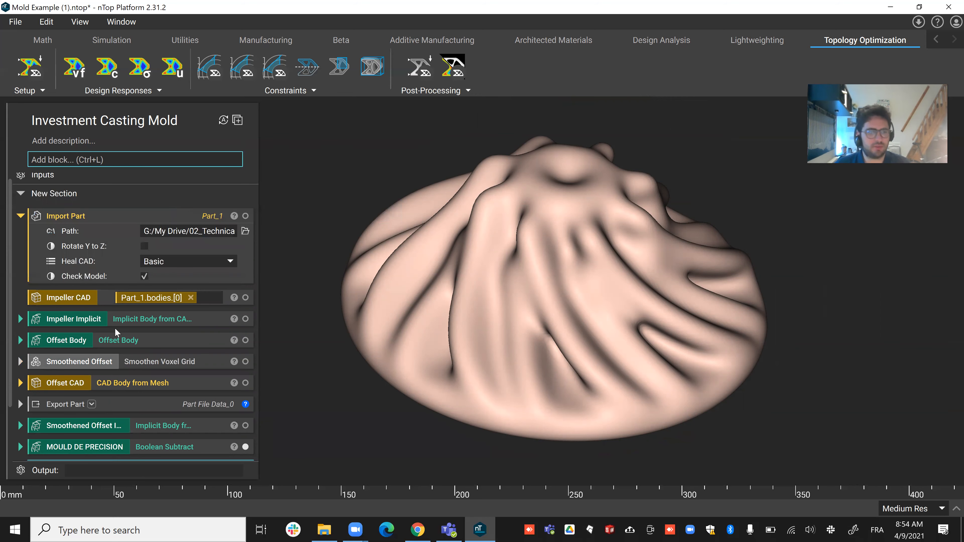
{"action": "left_click", "coordinate": [113, 380]}
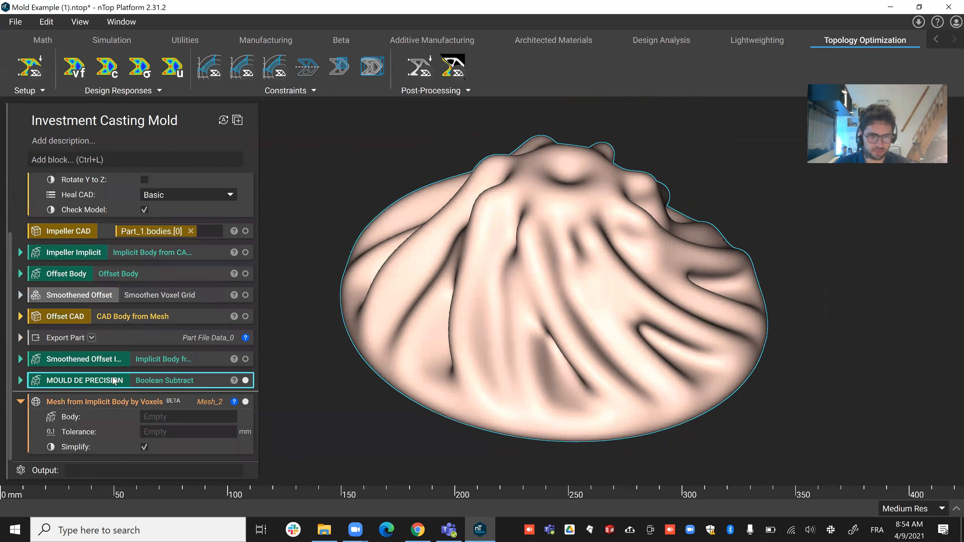
{"action": "left_click_drag", "start_coordinate": [111, 382], "coordinate": [205, 411]}
{"action": "left_click", "coordinate": [199, 426]}
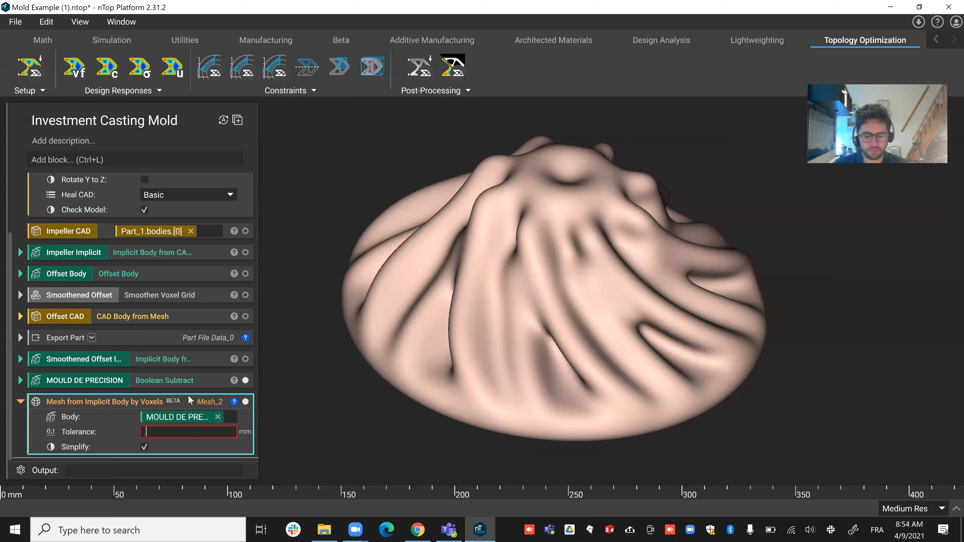
{"action": "type", "text": ".5"}
{"action": "left_click", "coordinate": [315, 430]}
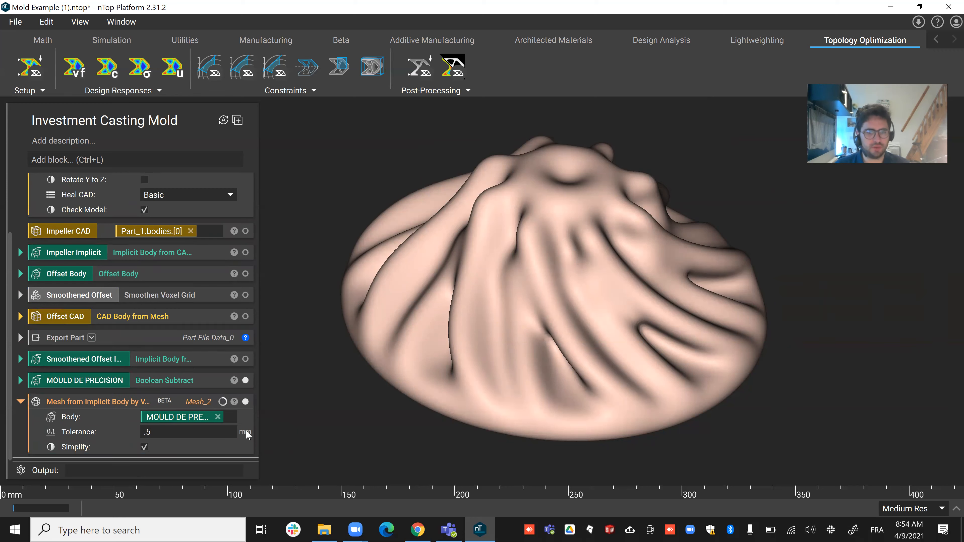
Disable simplification of the mold mesh and set its tolerance to 1 mm
{"action": "left_click", "coordinate": [147, 448]}
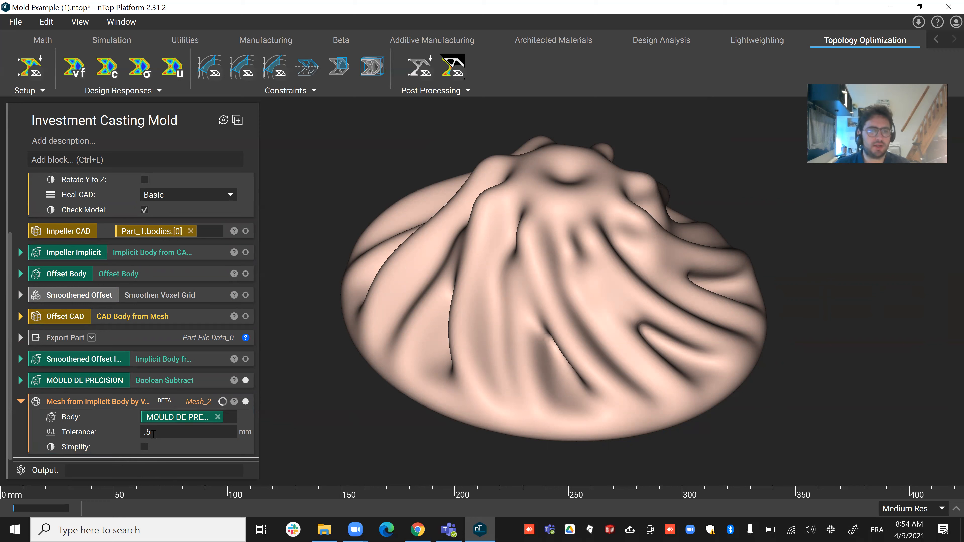
{"action": "left_click", "coordinate": [153, 432]}
{"action": "type", "text": "1"}
{"action": "key", "text": "Return"}
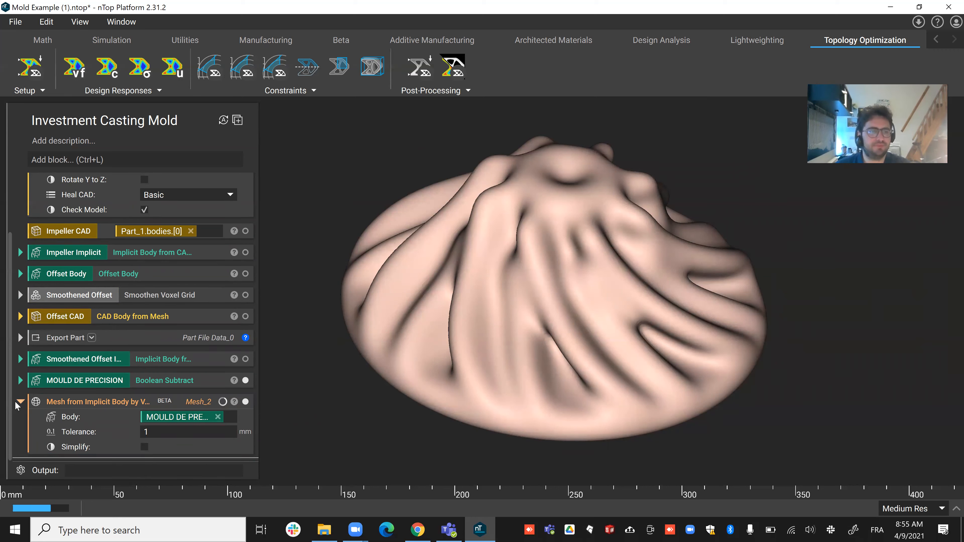
Make the voxel mesh block a variable named MOULD MAILLE
{"action": "right_click", "coordinate": [86, 403]}
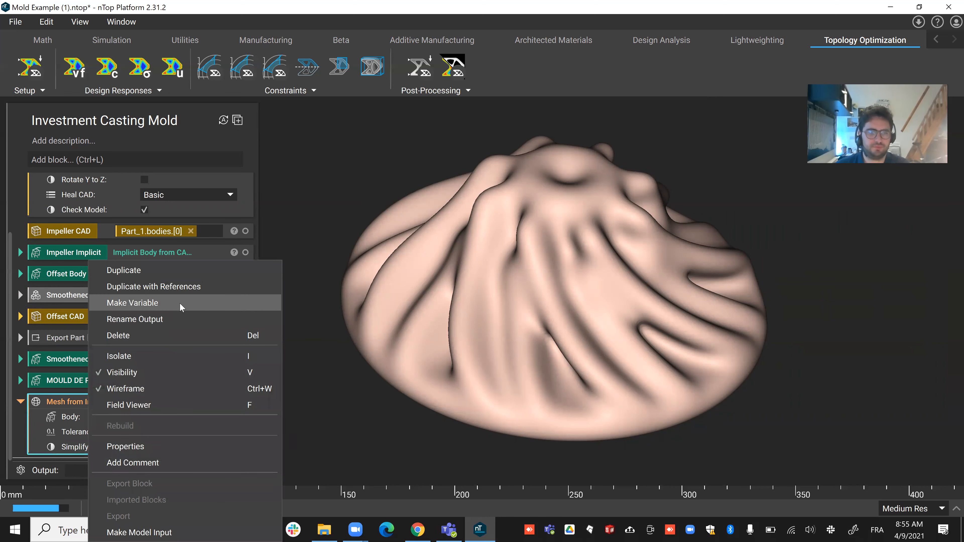
{"action": "left_click", "coordinate": [181, 307]}
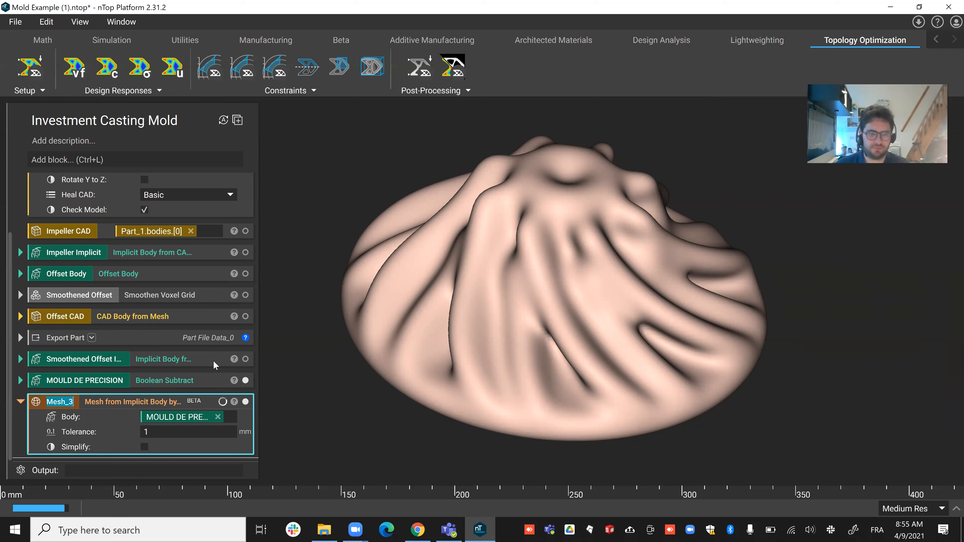
{"action": "type", "text": "M"}
{"action": "type", "text": "OULD MAILLE"}
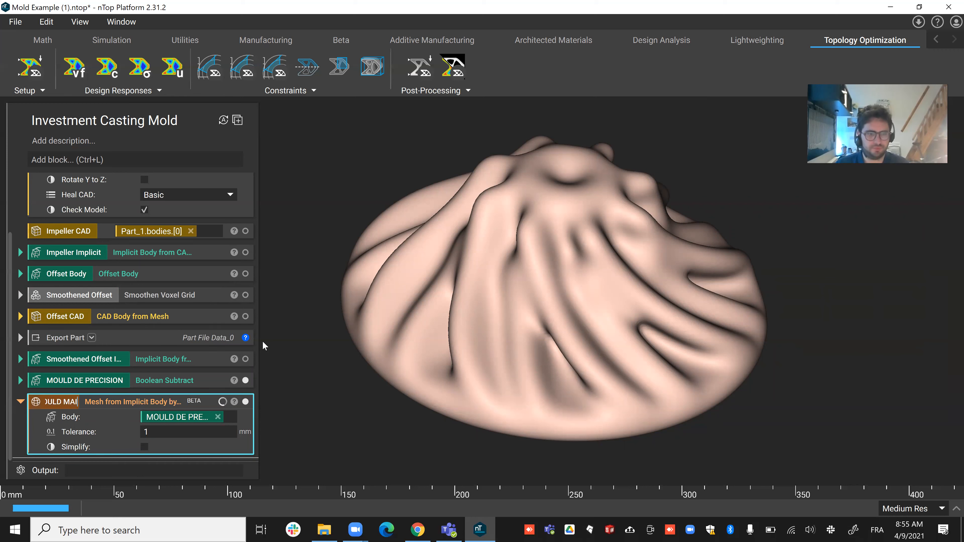
{"action": "left_click", "coordinate": [279, 304]}
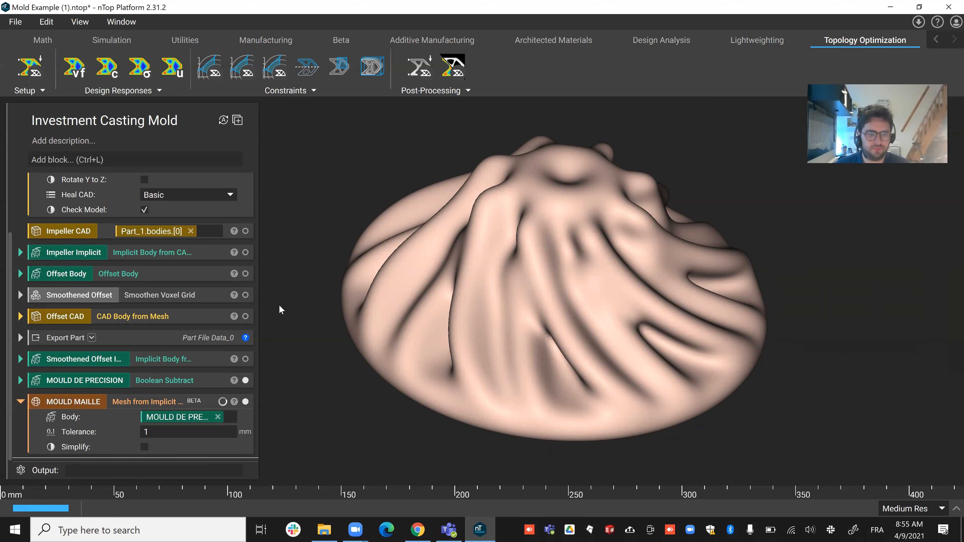
Show MOULD MAILLE, examine its inner cavity with a horizontal section cut, and close the cut
{"action": "left_click", "coordinate": [162, 403]}
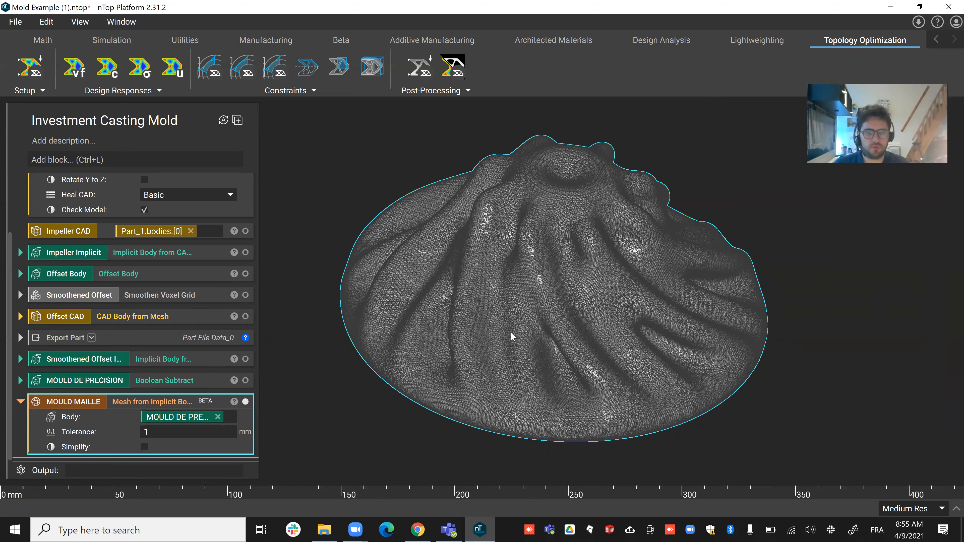
{"action": "key", "text": "ctrl+shift+x"}
{"action": "scroll", "coordinate": [535, 300], "scroll_direction": "up", "scroll_amount": 6}
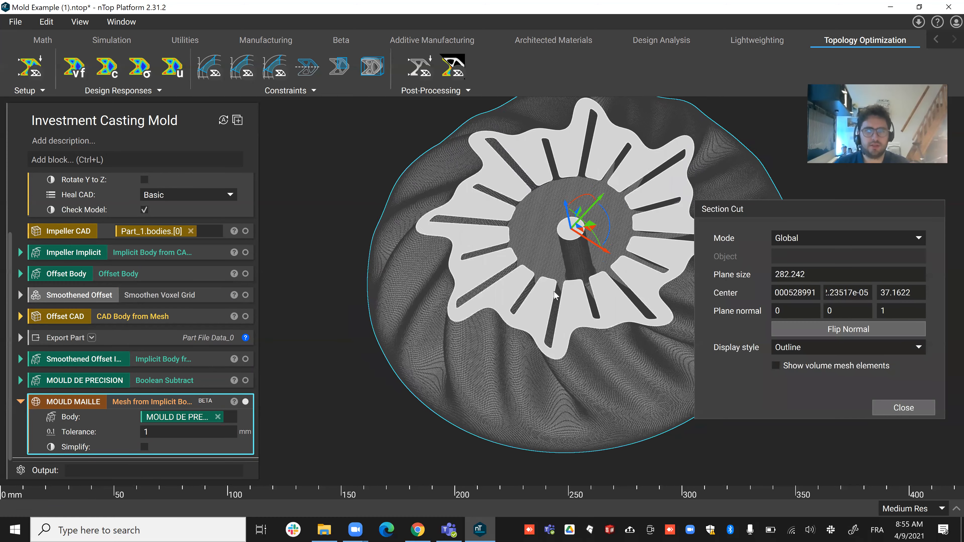
{"action": "right_click_drag", "start_coordinate": [542, 294], "coordinate": [571, 201]}
{"action": "scroll", "coordinate": [571, 202], "scroll_direction": "down", "scroll_amount": 5}
{"action": "left_click_drag", "start_coordinate": [587, 209], "coordinate": [573, 254]}
{"action": "left_click_drag", "start_coordinate": [579, 185], "coordinate": [591, 239]}
{"action": "left_click", "coordinate": [929, 406]}
{"action": "key", "text": "x"}
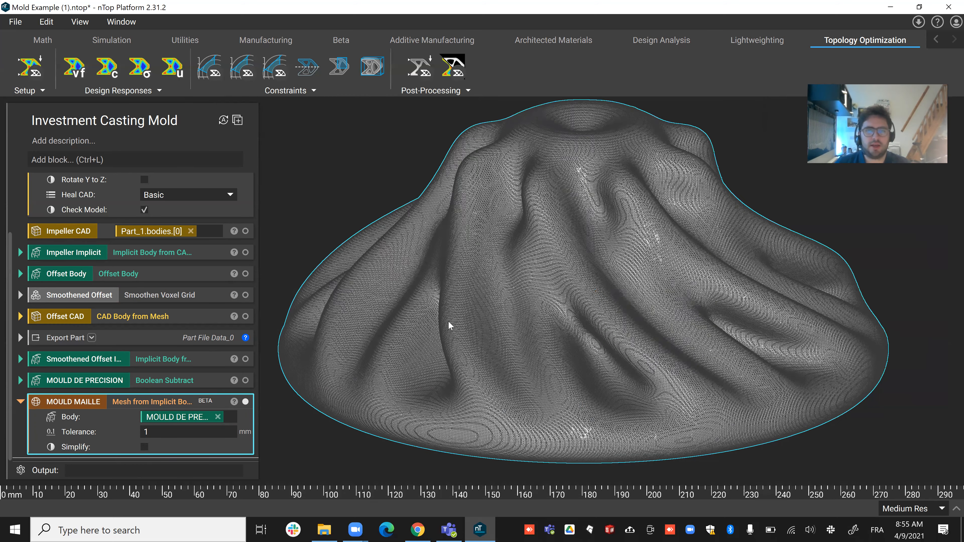
Collapse the Import Part and MOULD MAILLE blocks to give an overview of the whole mold workflow
{"action": "scroll", "coordinate": [414, 324], "scroll_direction": "down", "scroll_amount": 3}
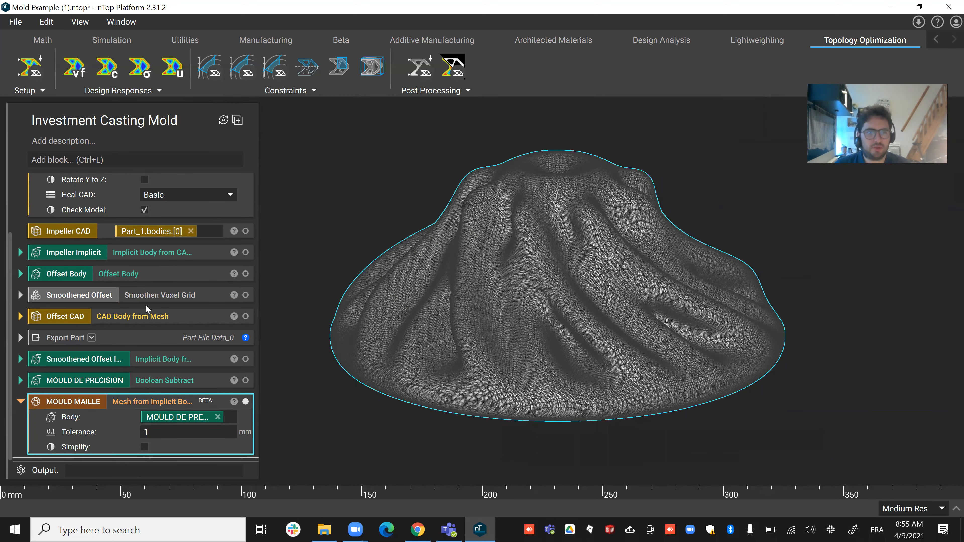
{"action": "scroll", "coordinate": [143, 313], "scroll_direction": "up", "scroll_amount": 2}
{"action": "scroll", "coordinate": [142, 312], "scroll_direction": "up", "scroll_amount": 1}
{"action": "left_click", "coordinate": [19, 225]}
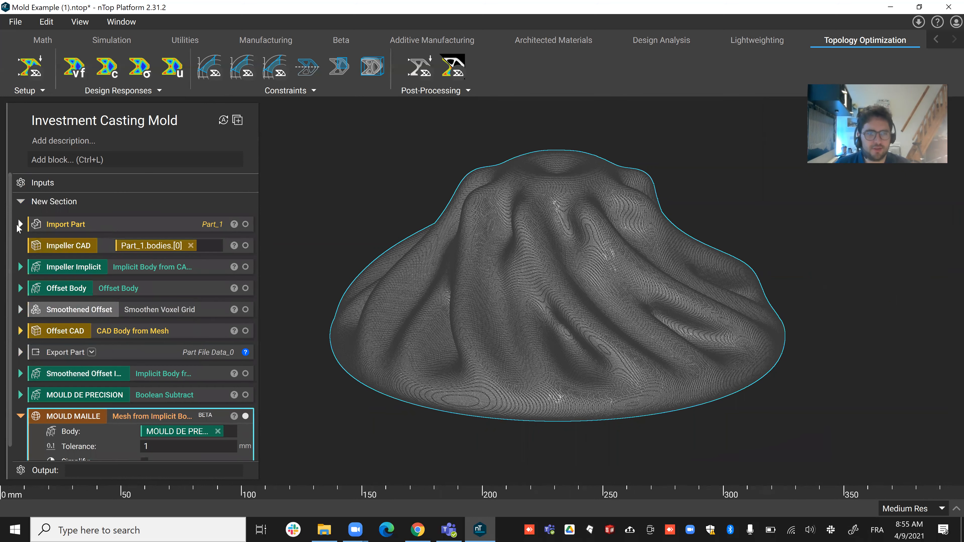
{"action": "left_click", "coordinate": [21, 416]}
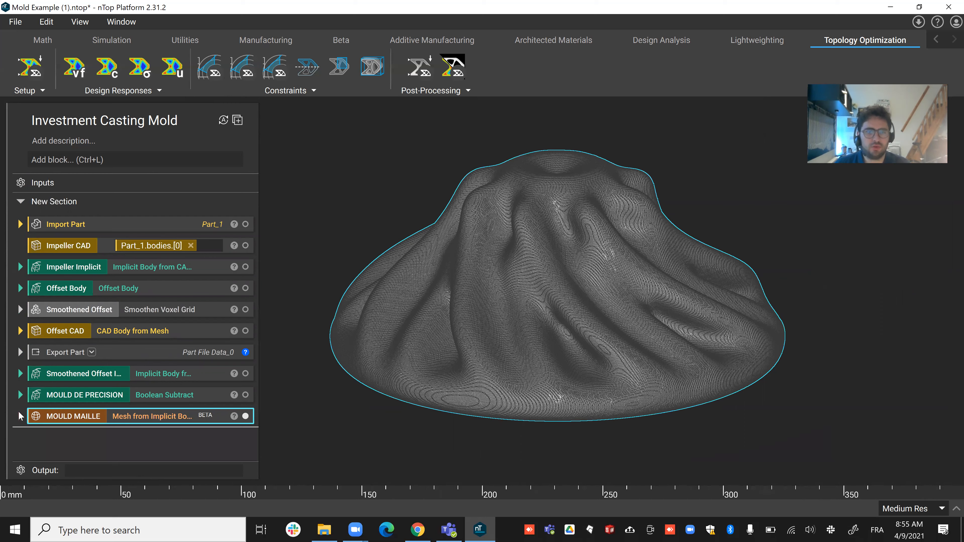
{"action": "left_click_drag", "start_coordinate": [19, 395], "coordinate": [19, 364]}
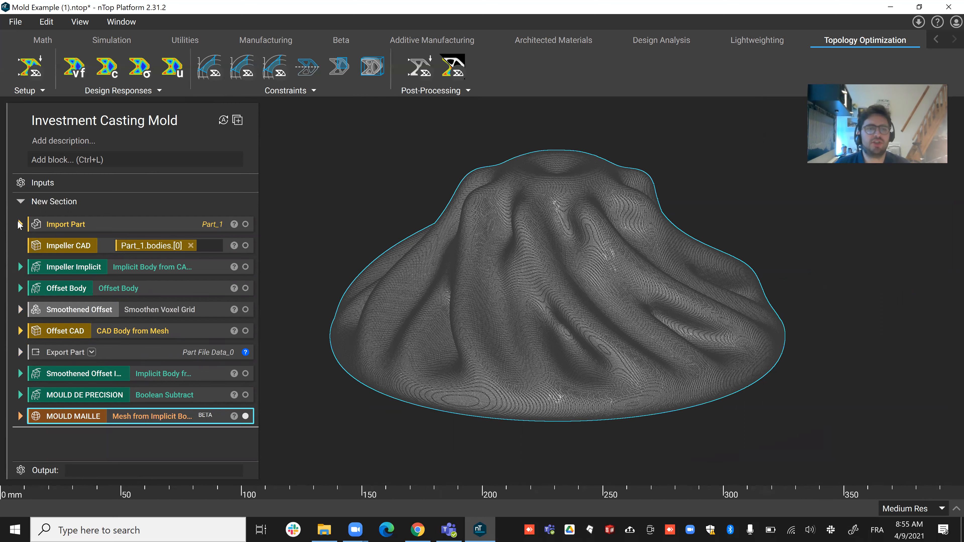
Replace the source file of the Import Part block with impeller2.x_t and display the imported part
{"action": "left_click", "coordinate": [20, 224]}
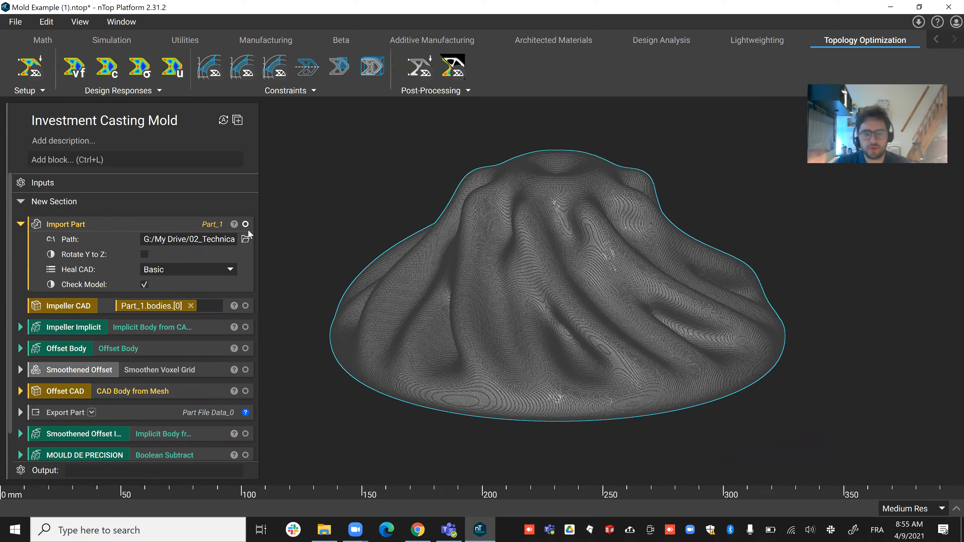
{"action": "left_click", "coordinate": [245, 239]}
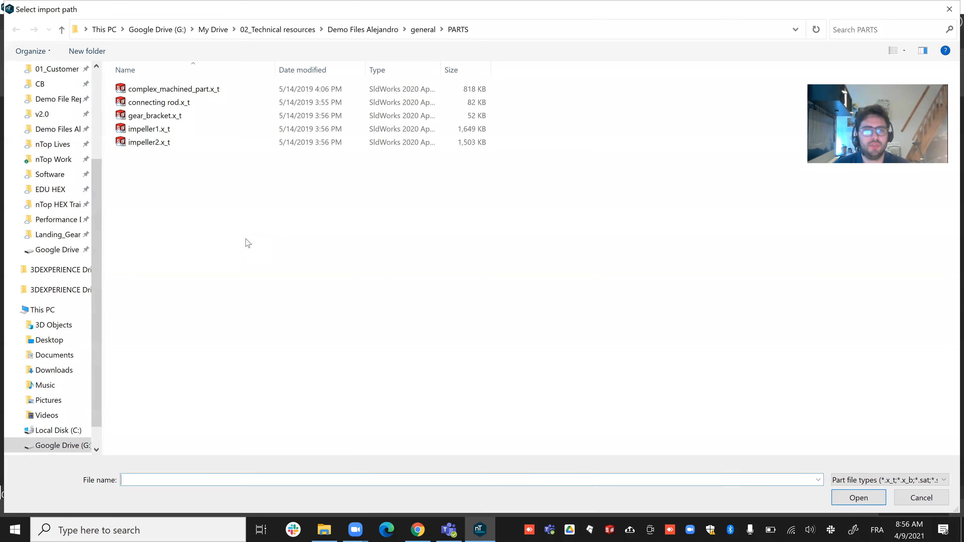
{"action": "left_click", "coordinate": [914, 498]}
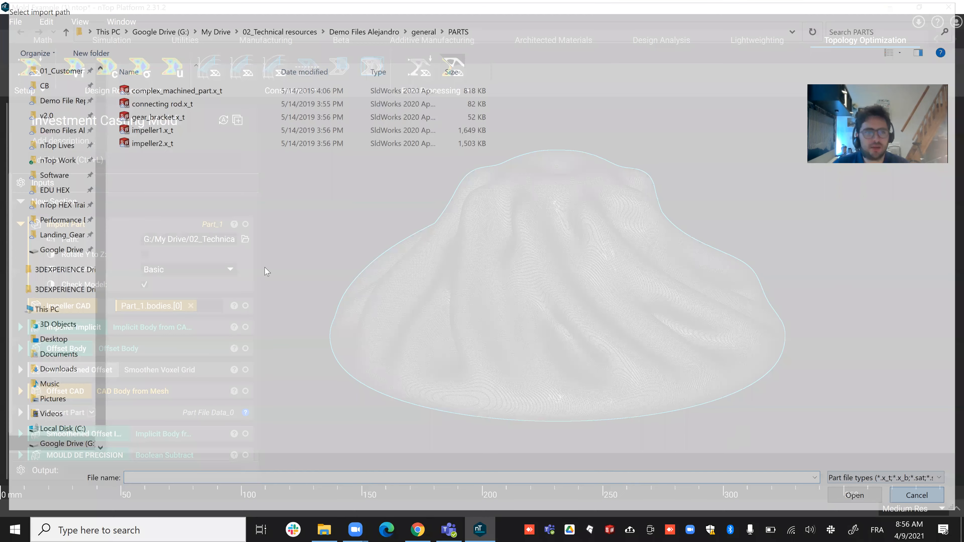
{"action": "left_click", "coordinate": [215, 241]}
{"action": "left_click", "coordinate": [245, 239]}
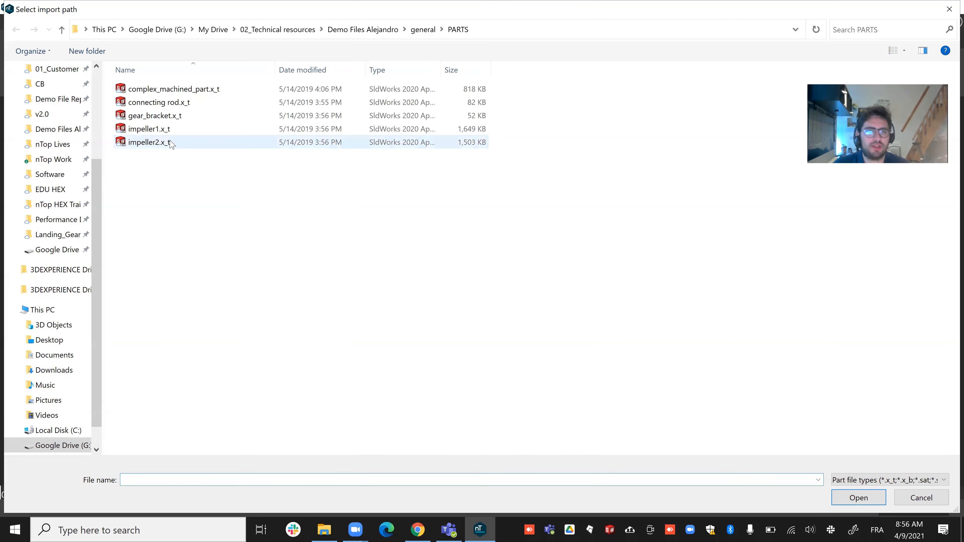
{"action": "left_click", "coordinate": [170, 143]}
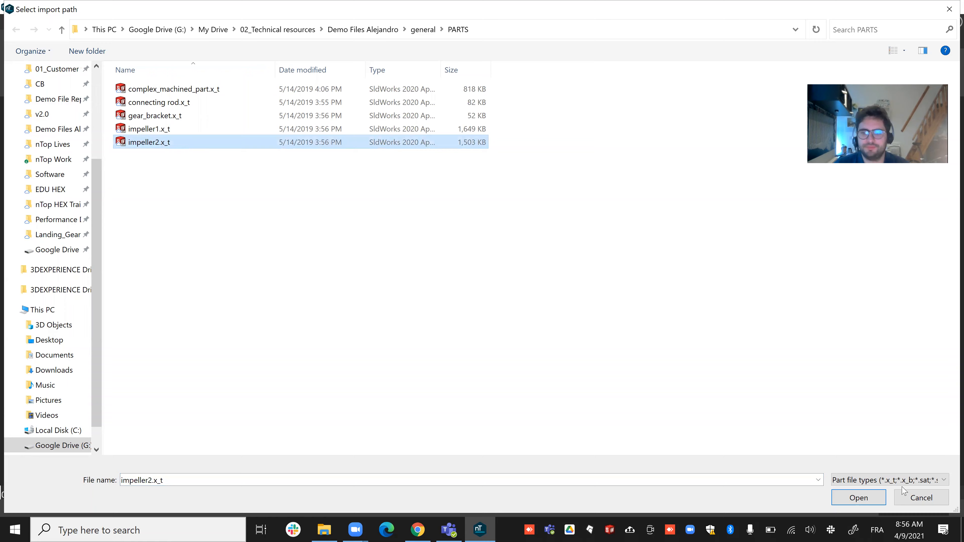
{"action": "left_click", "coordinate": [875, 499]}
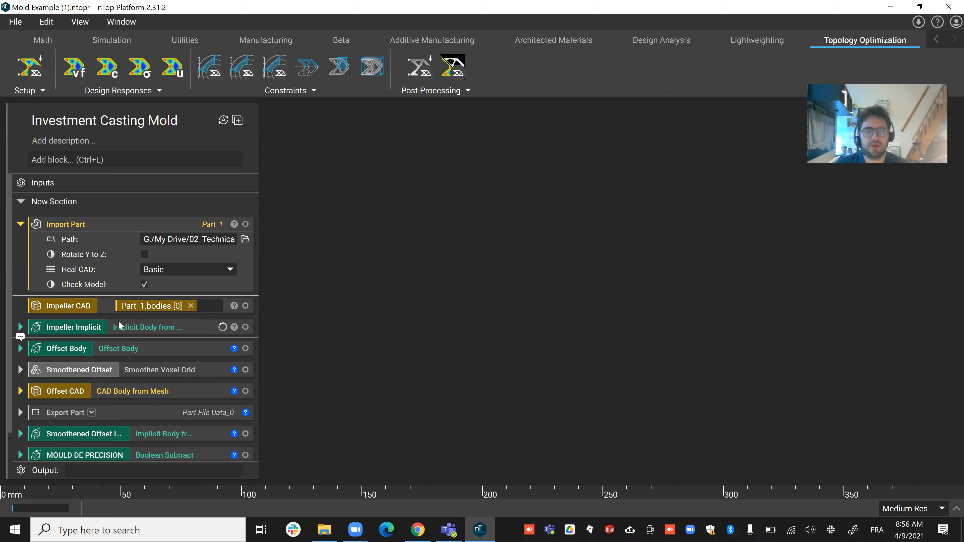
{"action": "left_click", "coordinate": [120, 224]}
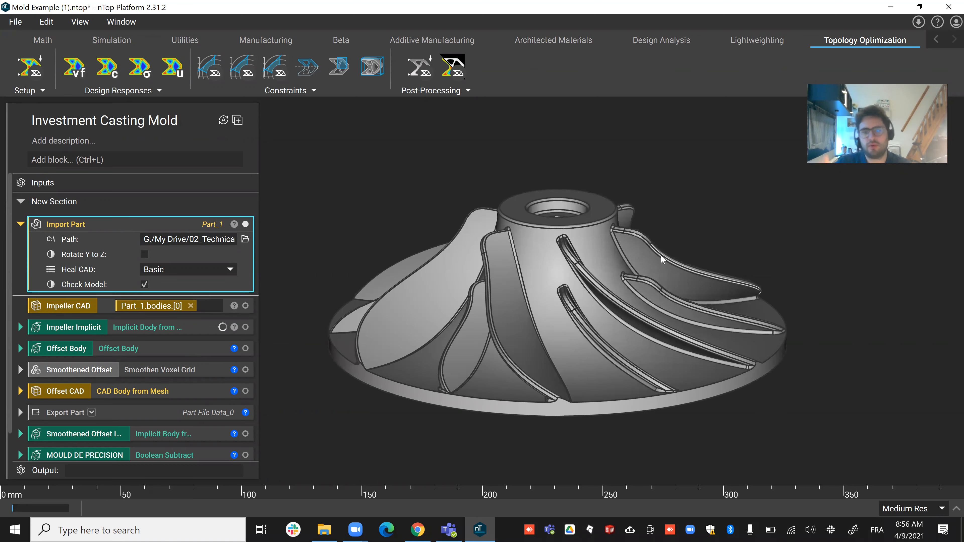
Import impeller1.x_t as a second part and check the rebuild of the mold blocks down to MOULD MAILLE
{"action": "left_click", "coordinate": [15, 22]}
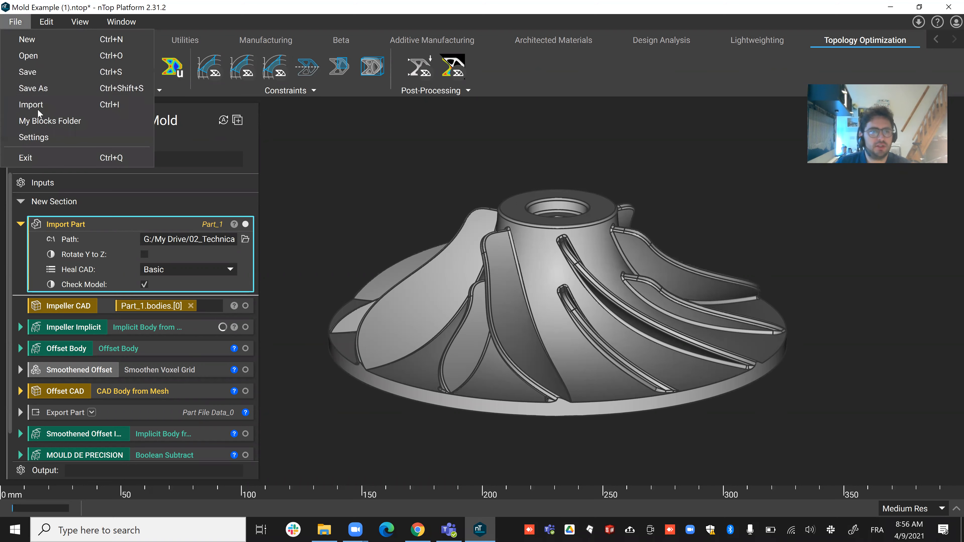
{"action": "left_click", "coordinate": [37, 106]}
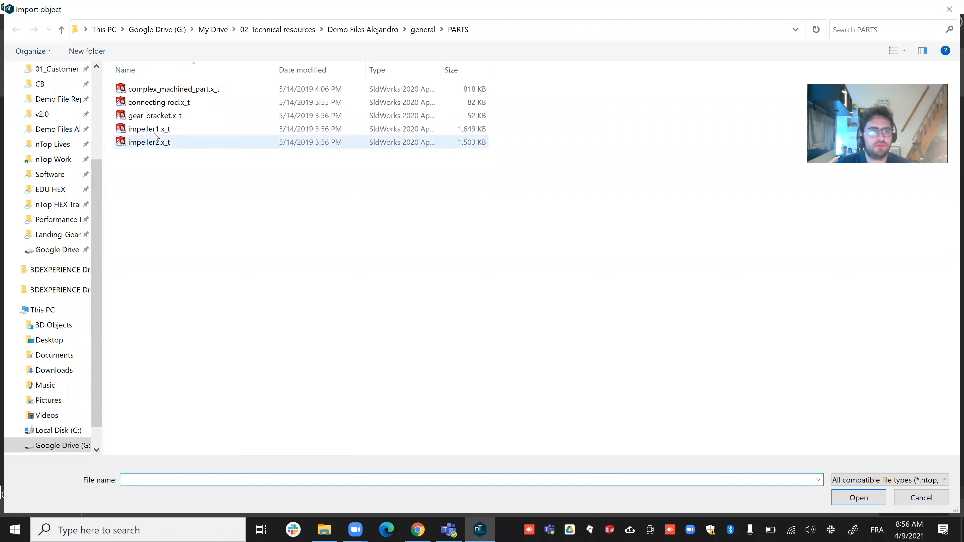
{"action": "double_click", "coordinate": [149, 129]}
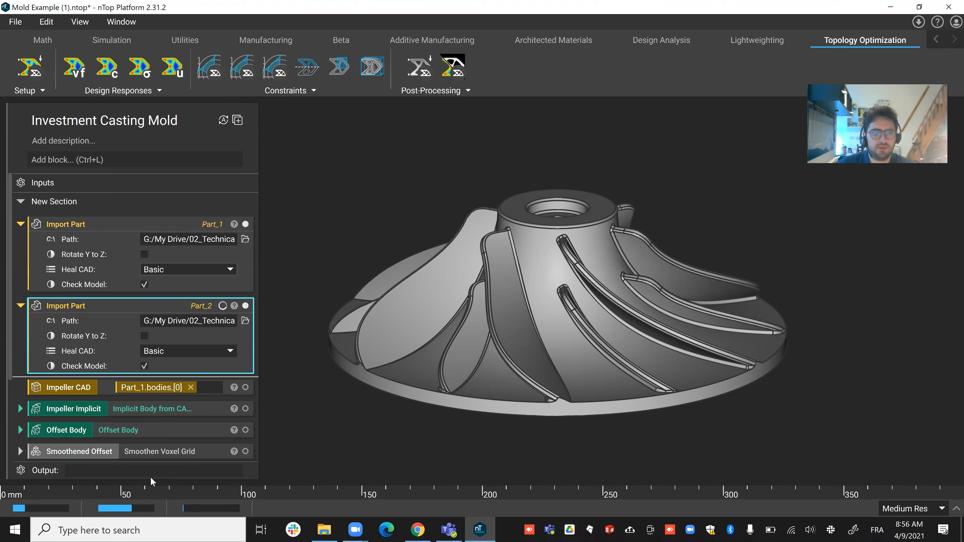
{"action": "mouse_move", "coordinate": [185, 517]}
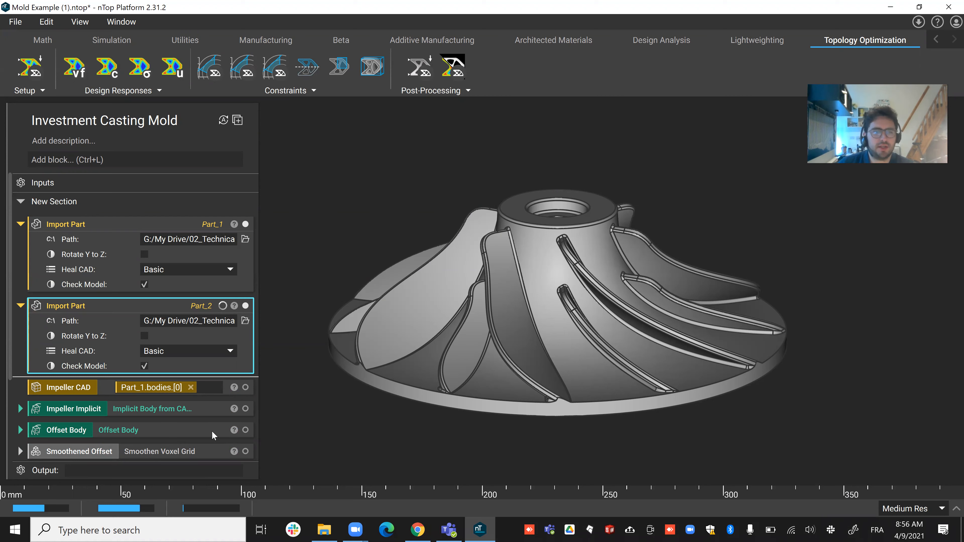
{"action": "scroll", "coordinate": [206, 425], "scroll_direction": "down", "scroll_amount": 2}
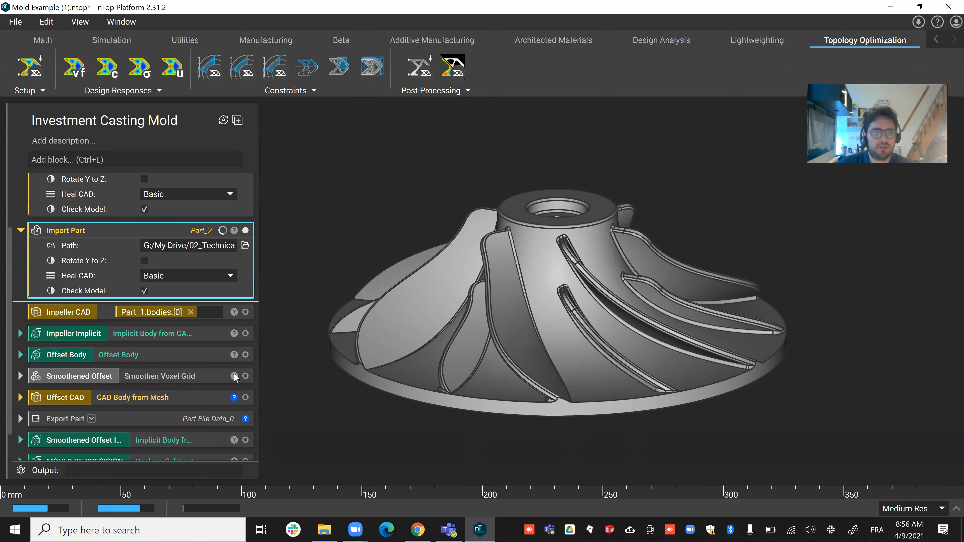
{"action": "scroll", "coordinate": [93, 300], "scroll_direction": "down", "scroll_amount": 1}
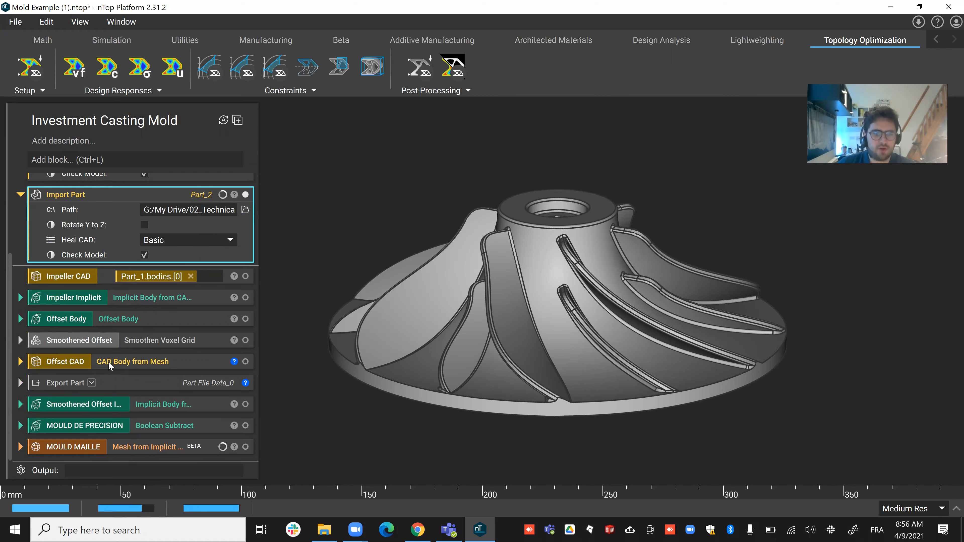
Compare the two imported impellers by toggling the visibility of Part_1 and Part_2, leaving only Part_1 shown
{"action": "scroll", "coordinate": [109, 362], "scroll_direction": "up", "scroll_amount": 3}
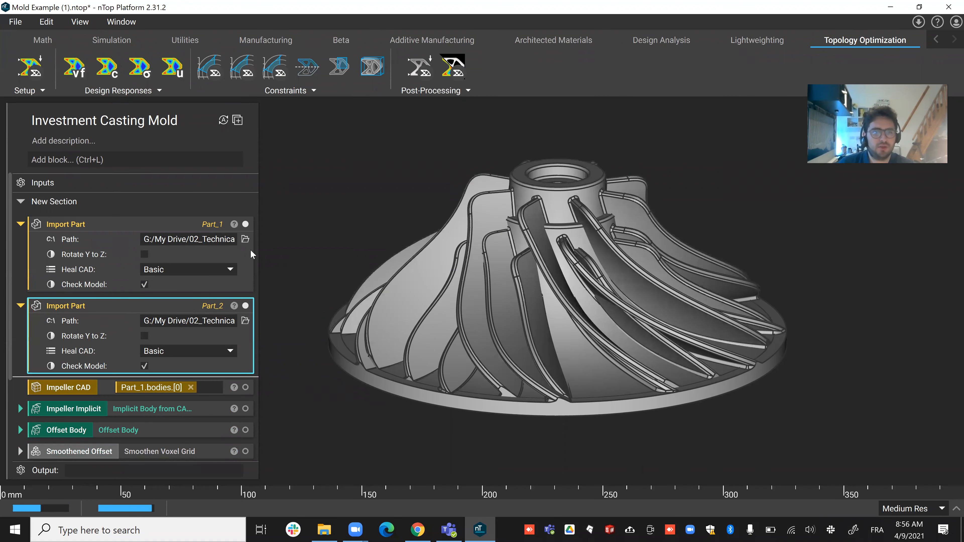
{"action": "left_click", "coordinate": [245, 223]}
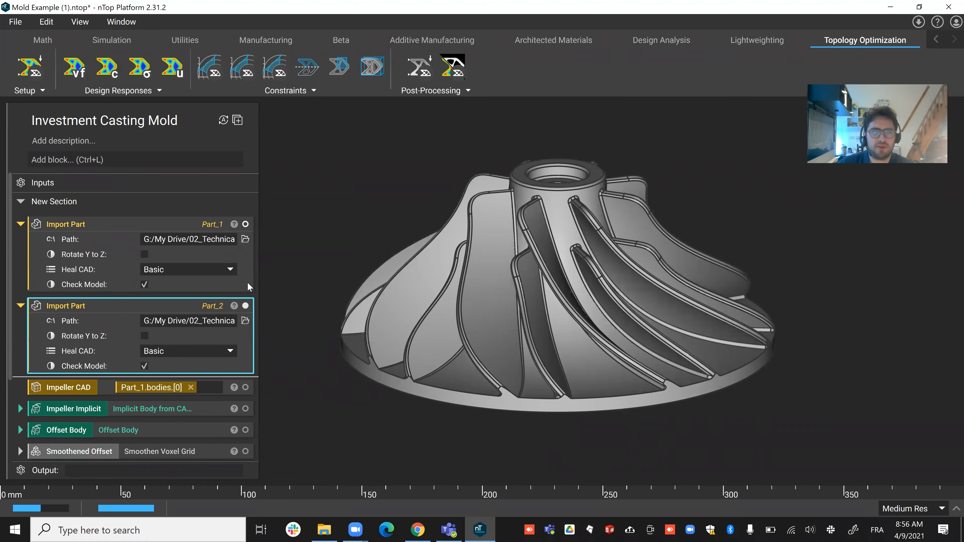
{"action": "left_click", "coordinate": [245, 224]}
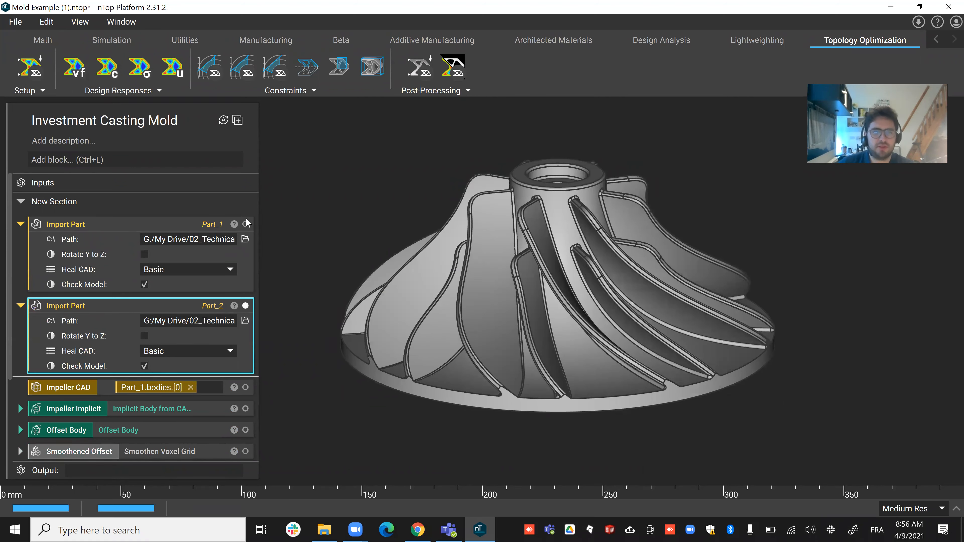
{"action": "left_click", "coordinate": [245, 306]}
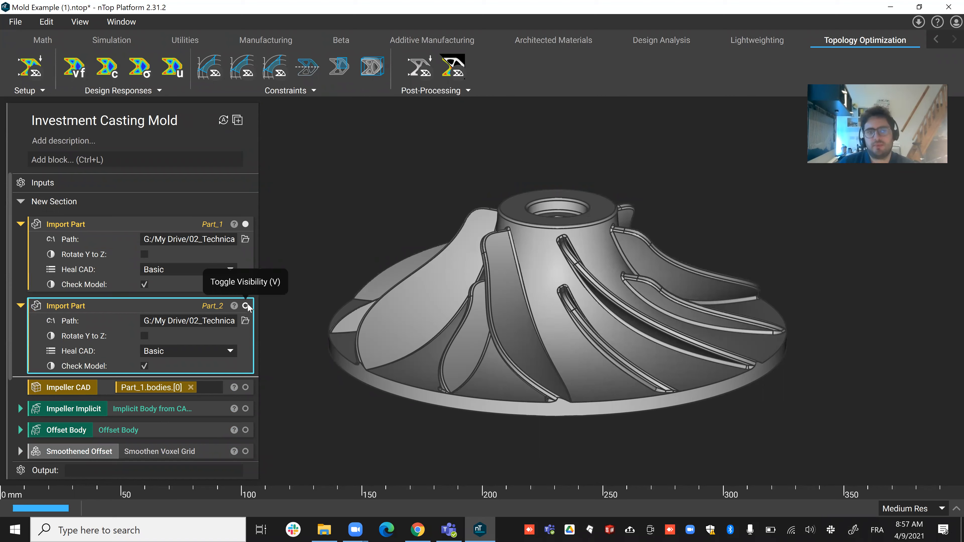
{"action": "left_click", "coordinate": [245, 306]}
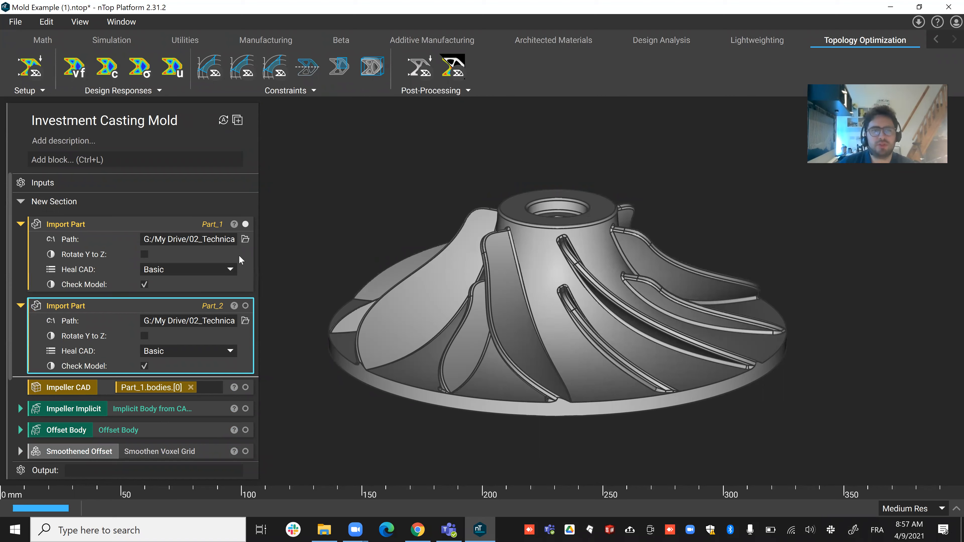
{"action": "left_click", "coordinate": [245, 225]}
{"action": "left_click", "coordinate": [246, 224]}
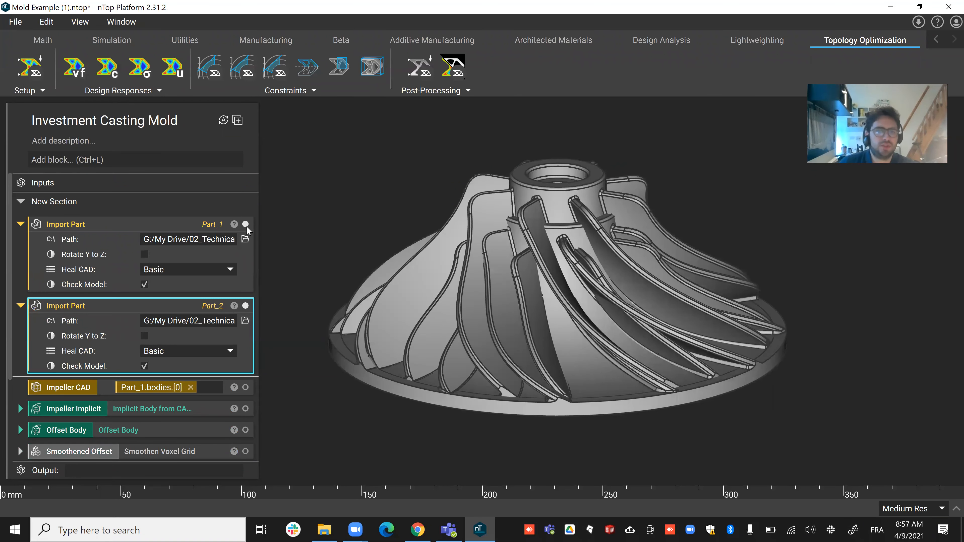
{"action": "left_click", "coordinate": [245, 306]}
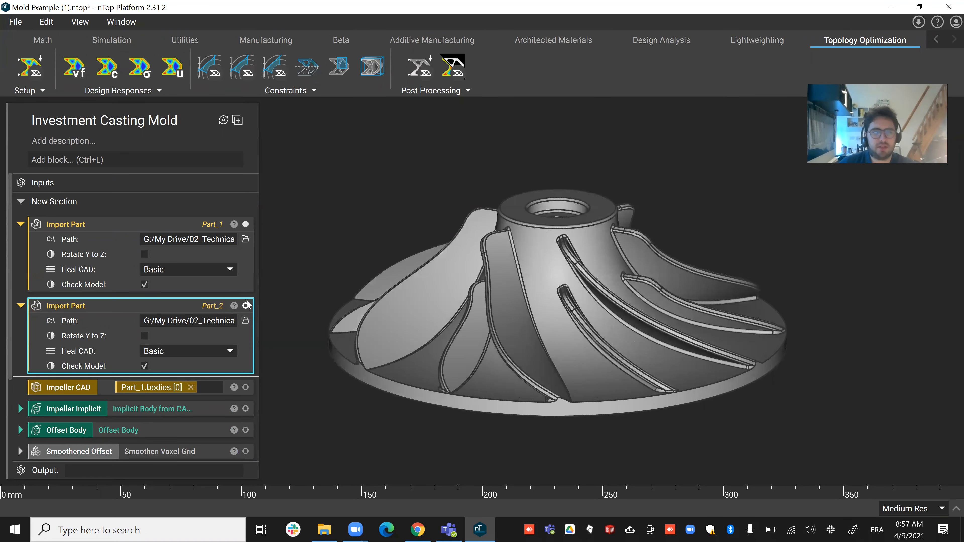
{"action": "left_click", "coordinate": [180, 225]}
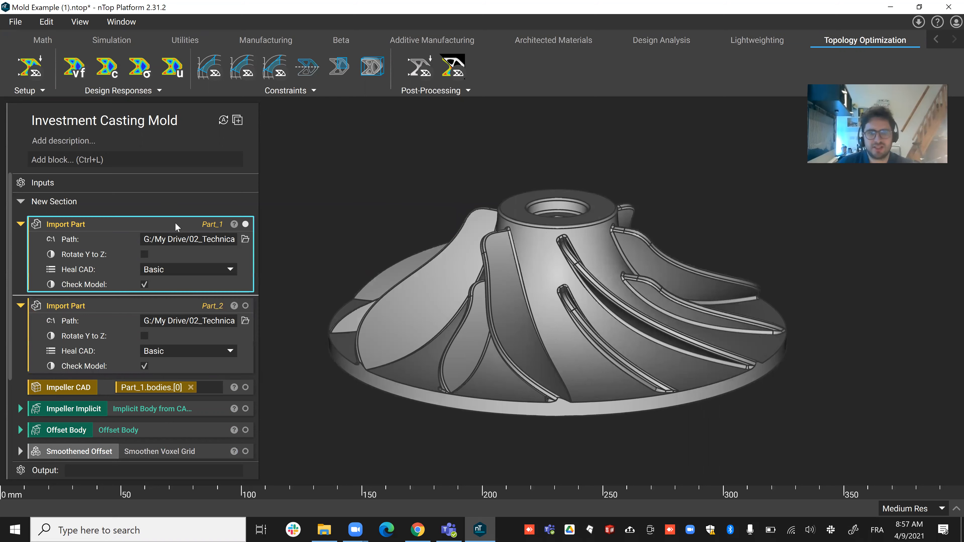
{"action": "key", "text": "Delete"}
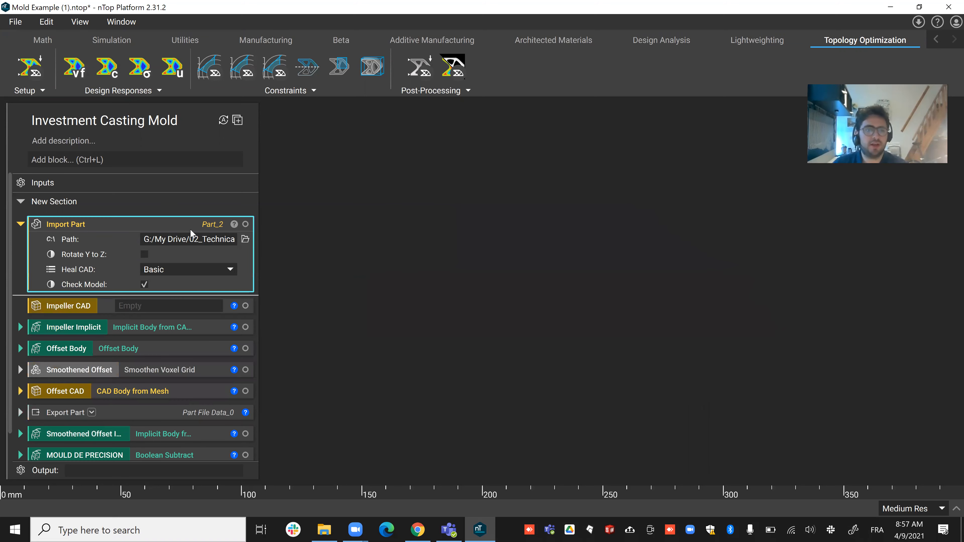
{"action": "key", "text": "ctrl+z"}
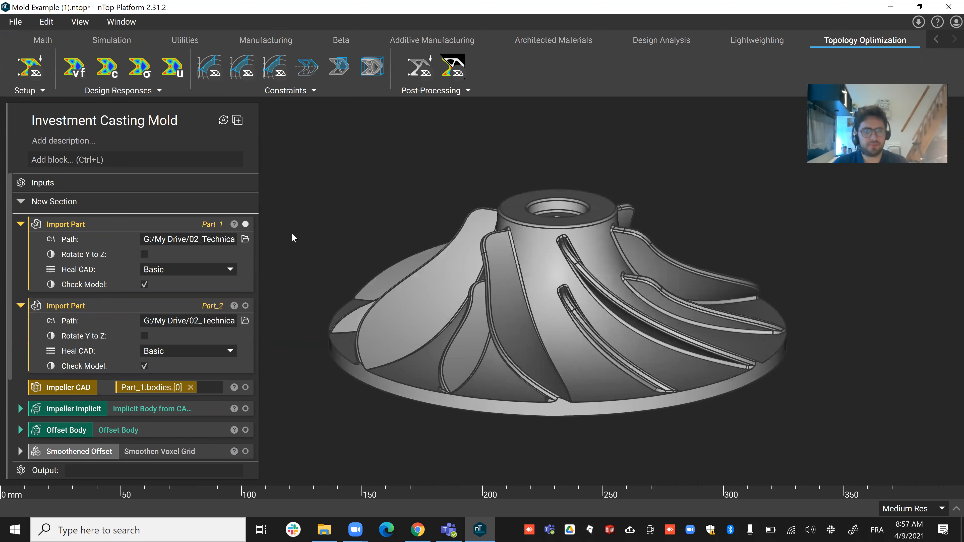
Display the rebuilt results one by one from Impeller Implicit through Offset Body, Smoothened Offset and Offset CAD to the smoothened offset implicit body
{"action": "scroll", "coordinate": [201, 293], "scroll_direction": "down", "scroll_amount": 3}
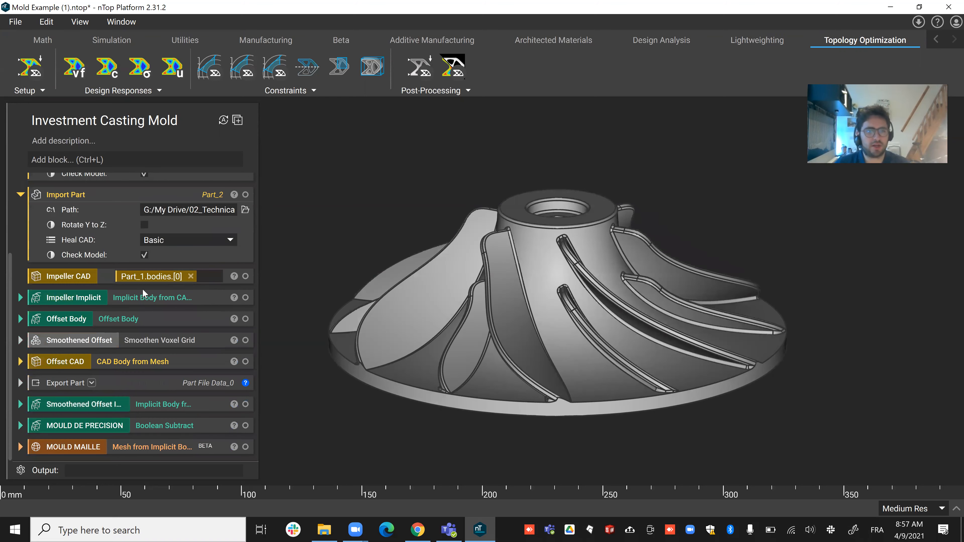
{"action": "left_click", "coordinate": [125, 297]}
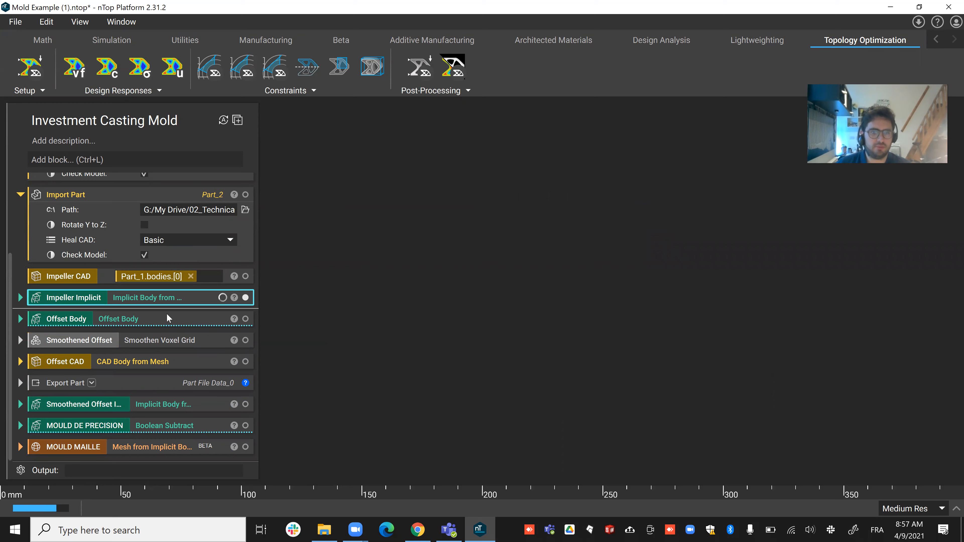
{"action": "left_click", "coordinate": [176, 319]}
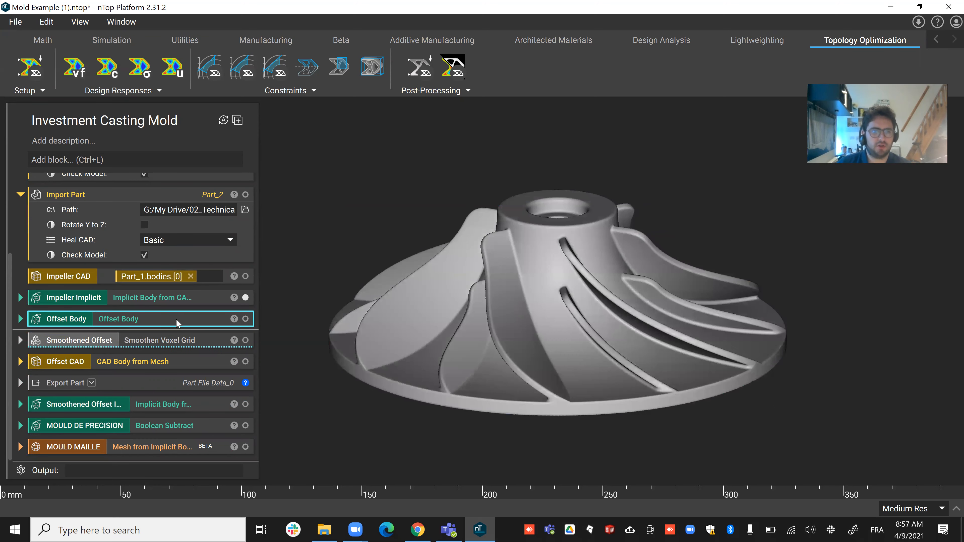
{"action": "left_click", "coordinate": [195, 338]}
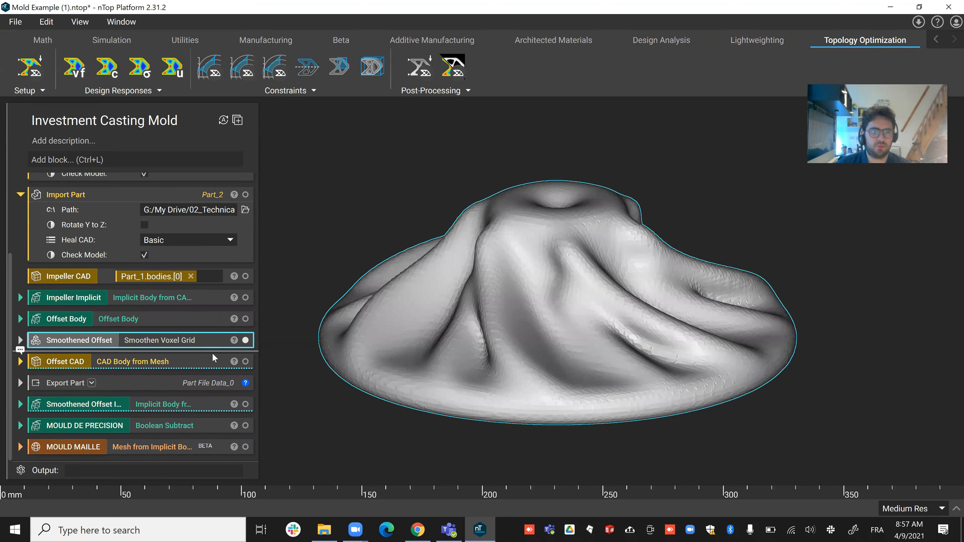
{"action": "left_click", "coordinate": [191, 362]}
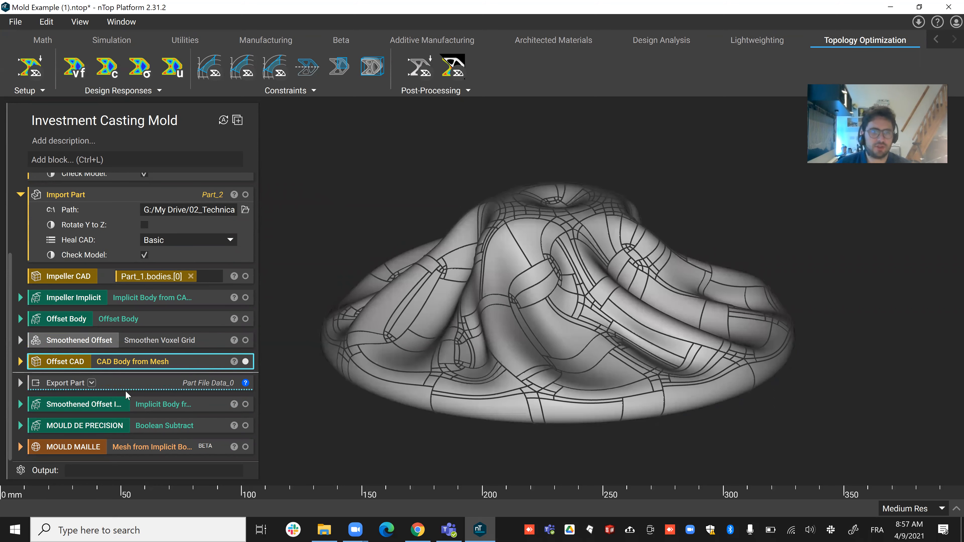
{"action": "left_click", "coordinate": [136, 401]}
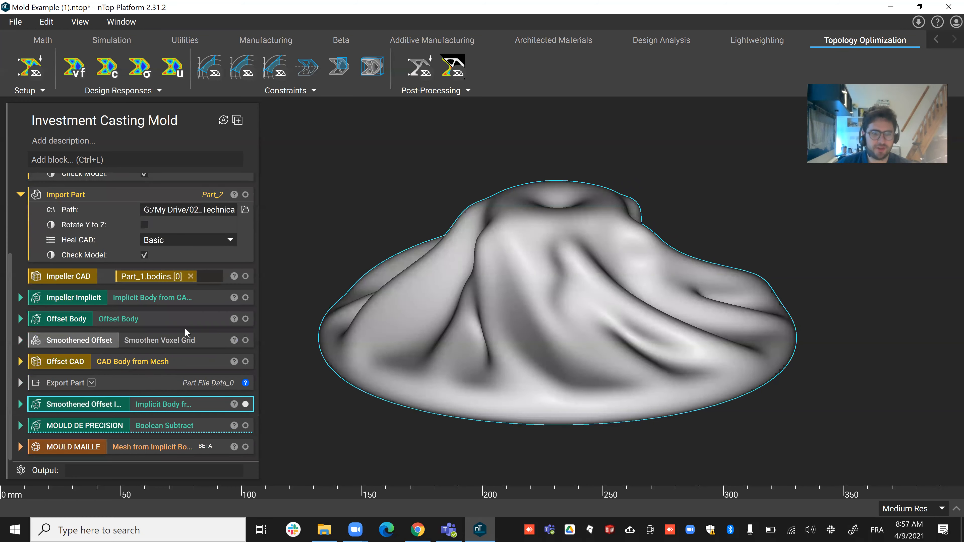
Display the rebuilt MOULD DE PRECISION, expand the MOULD MAILLE block and display its mesh
{"action": "left_click", "coordinate": [180, 426]}
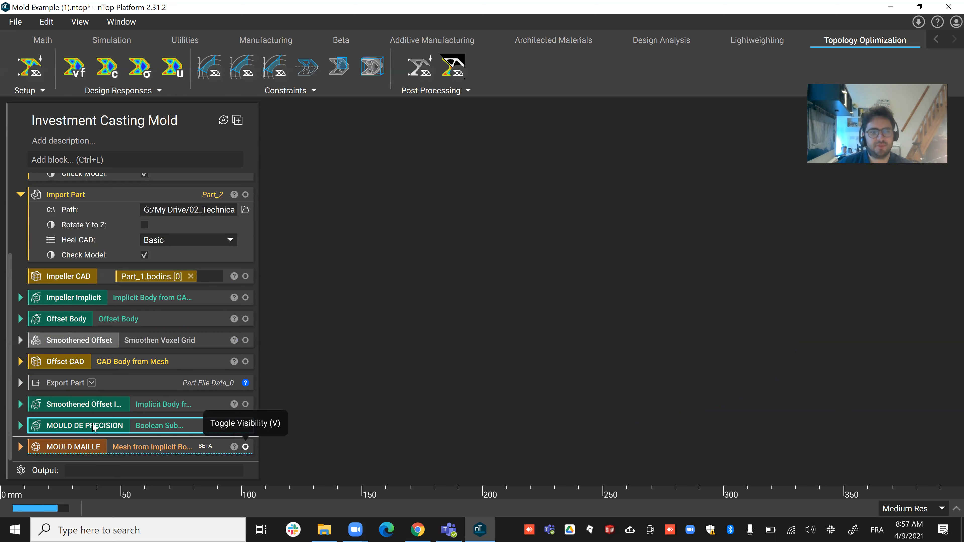
{"action": "key", "text": "v"}
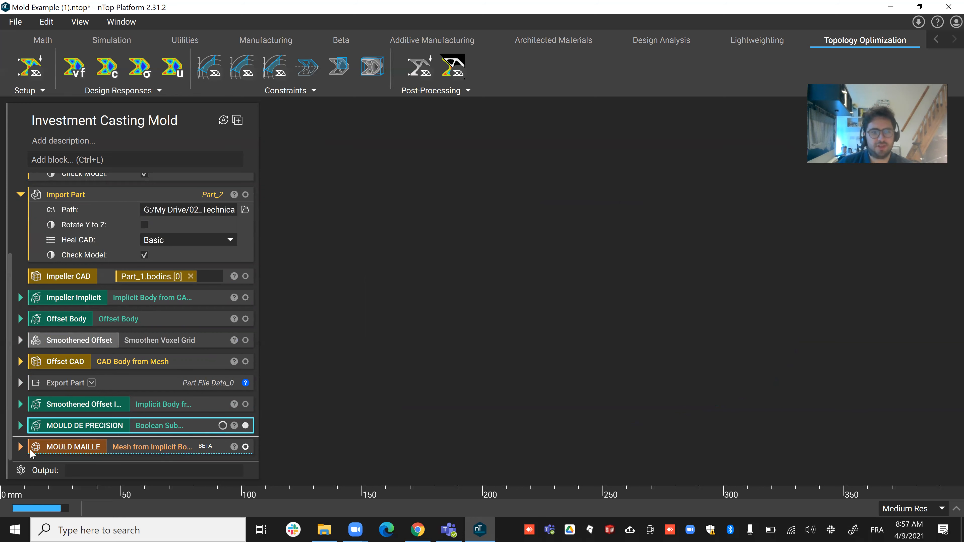
{"action": "left_click", "coordinate": [20, 447]}
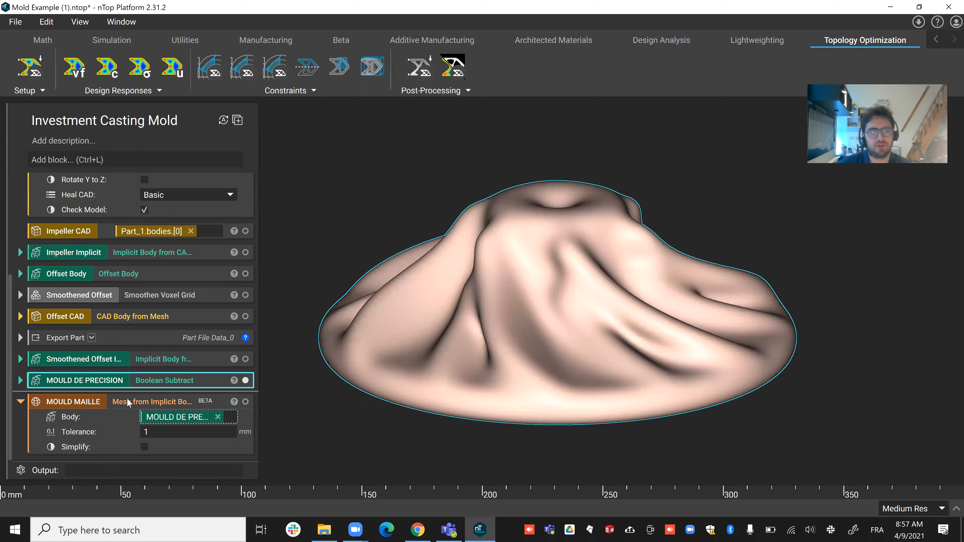
{"action": "left_click", "coordinate": [127, 402]}
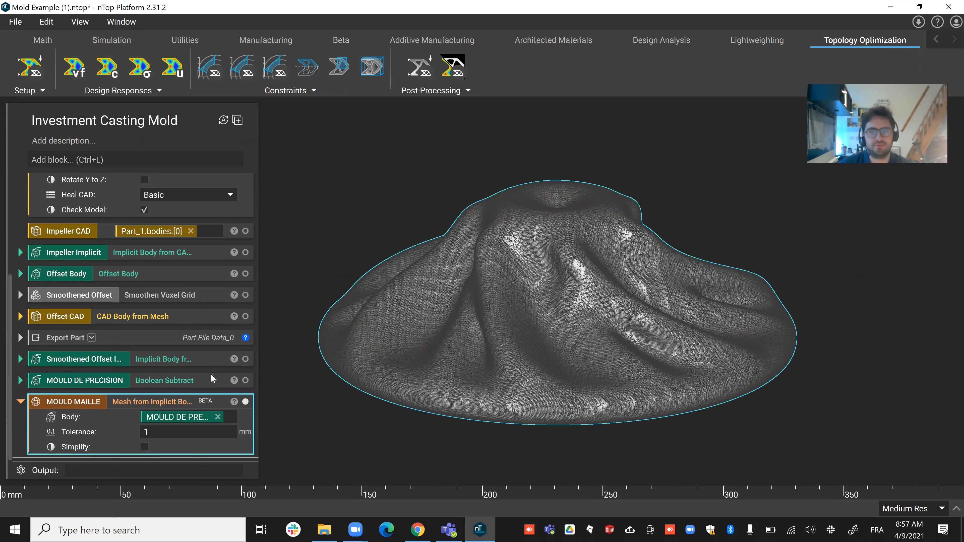
Examine the MOULD MAILLE cavity by moving a horizontal section cut through different heights, and close the cut
{"action": "key", "text": "x"}
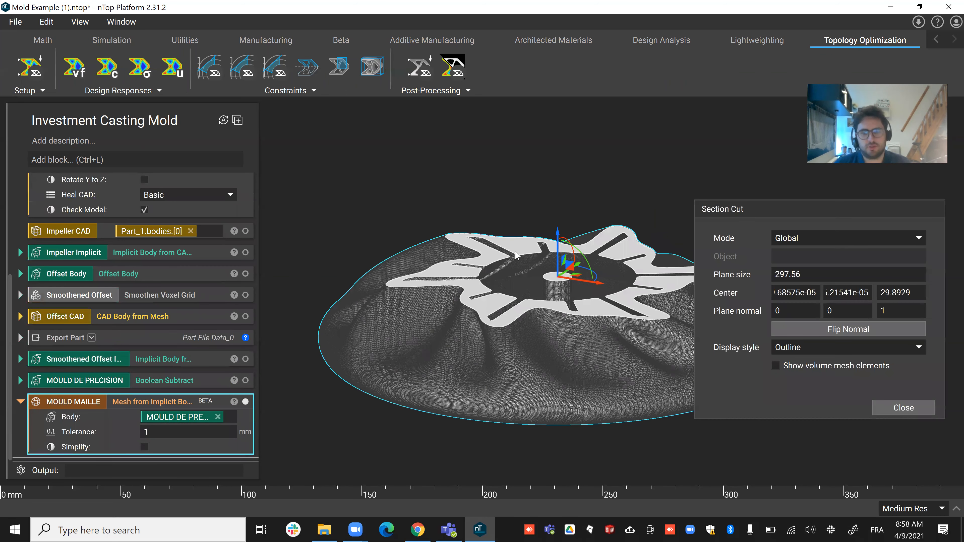
{"action": "right_click_drag", "start_coordinate": [512, 248], "coordinate": [576, 207]}
{"action": "scroll", "coordinate": [584, 205], "scroll_direction": "up", "scroll_amount": 2}
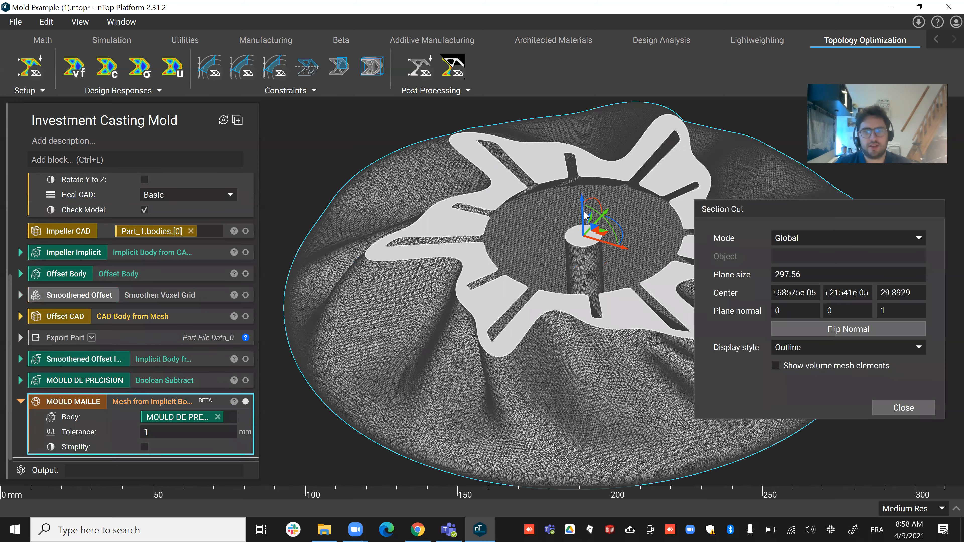
{"action": "left_click_drag", "start_coordinate": [590, 243], "coordinate": [592, 264]}
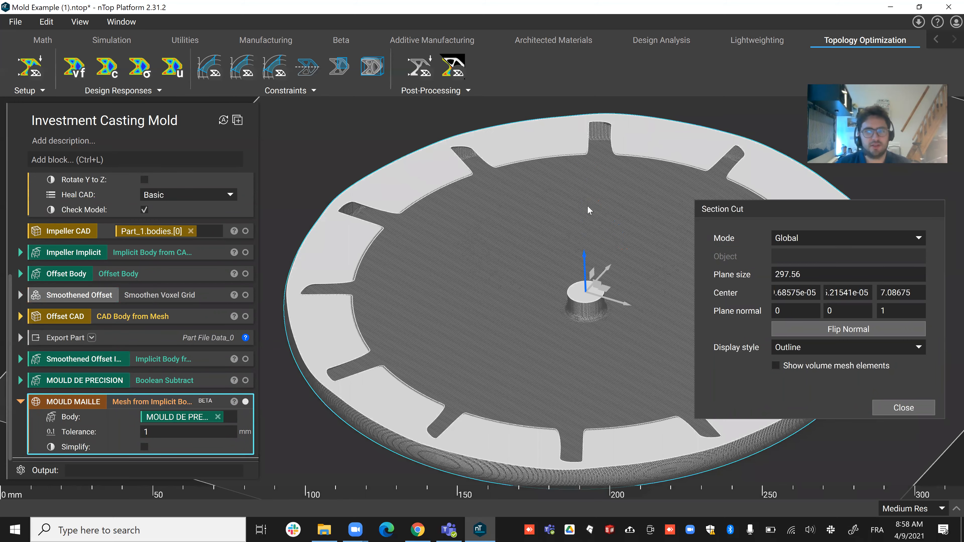
{"action": "left_click_drag", "start_coordinate": [436, 329], "coordinate": [496, 327]}
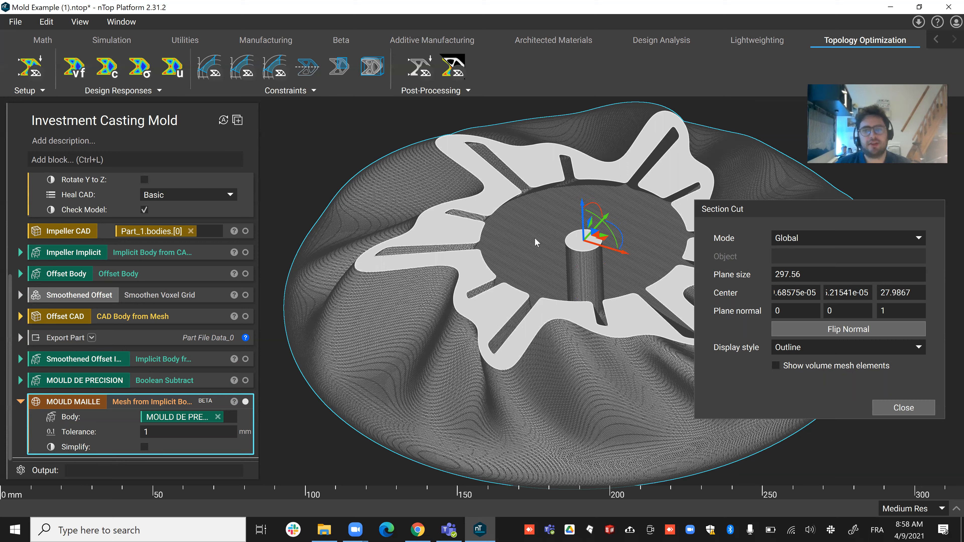
{"action": "right_click_drag", "start_coordinate": [535, 237], "coordinate": [530, 233]}
{"action": "right_click_drag", "start_coordinate": [475, 267], "coordinate": [523, 283]}
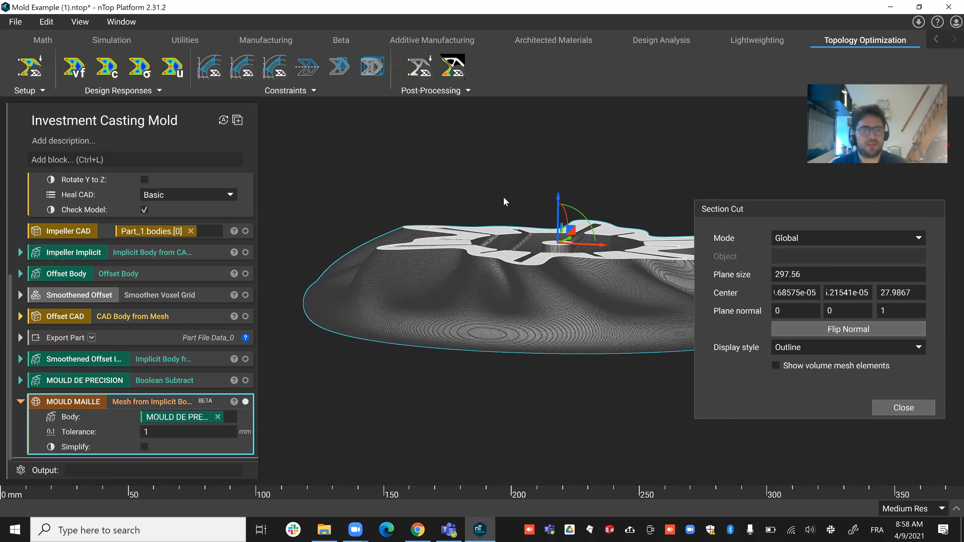
{"action": "left_click", "coordinate": [902, 407]}
{"action": "right_click_drag", "start_coordinate": [690, 329], "coordinate": [709, 227]}
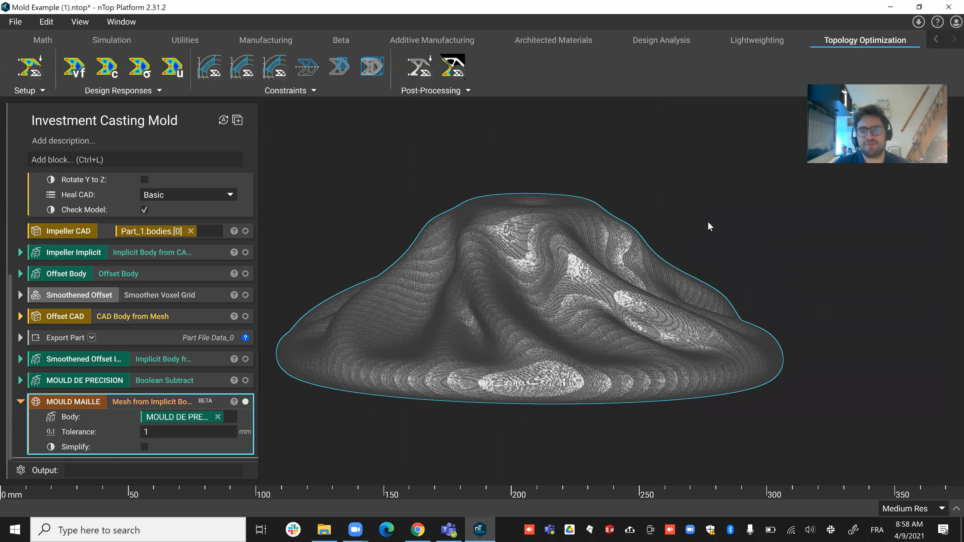